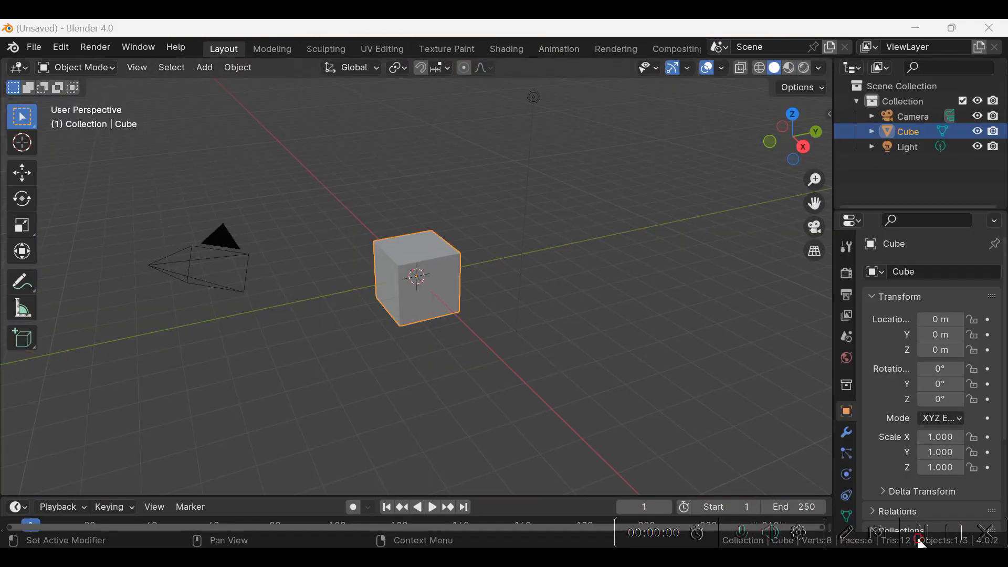
- Scale the default cube up uniformly to about 2.67 and stretch it along Z to a scale of about 4.34
key("alt+a")
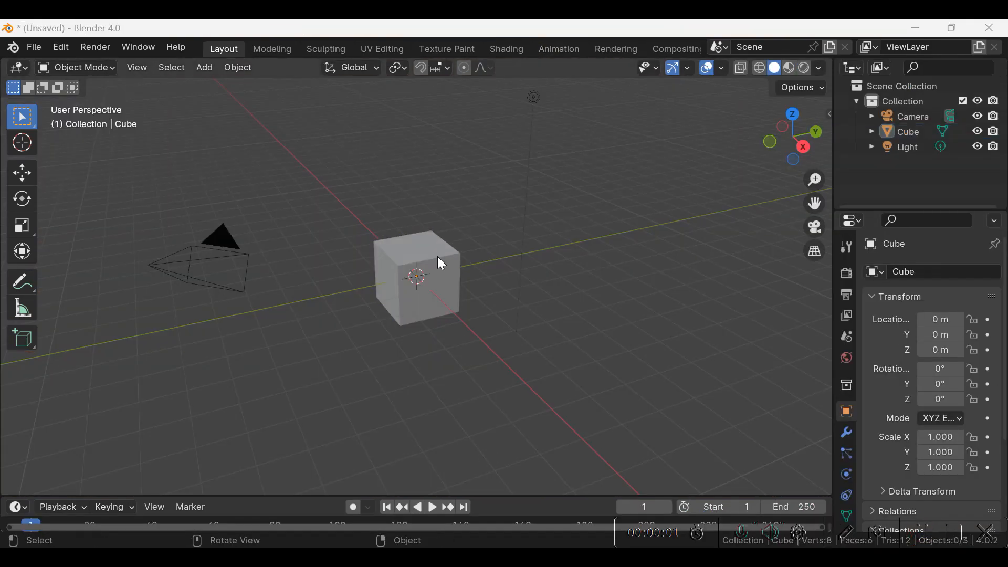
left_click(419, 279)
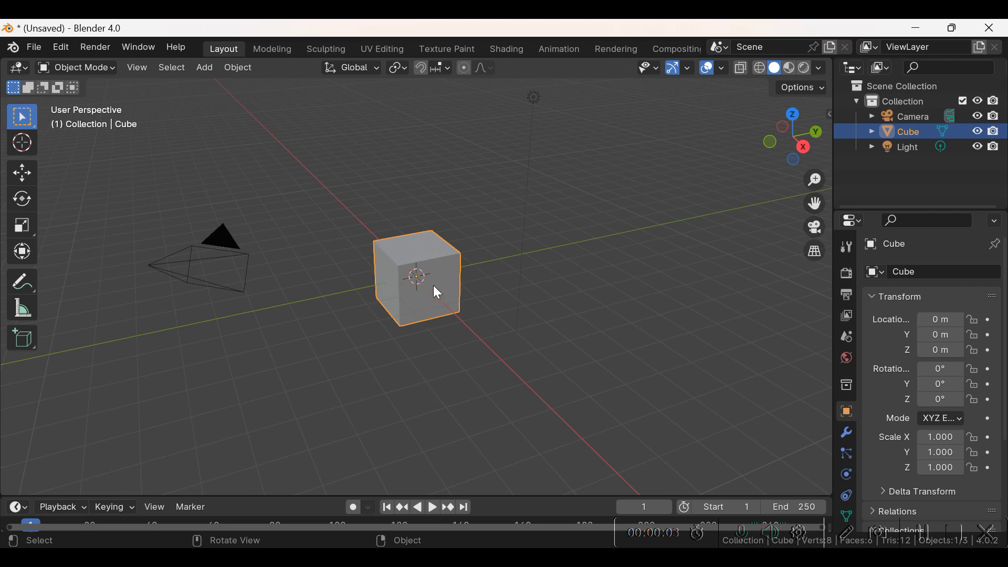
key("s")
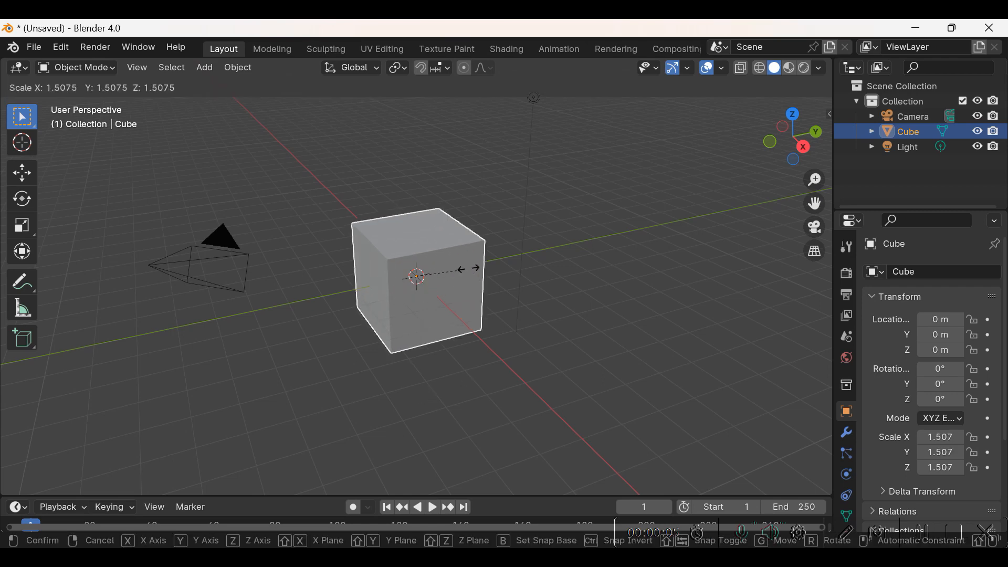
left_click(505, 262)
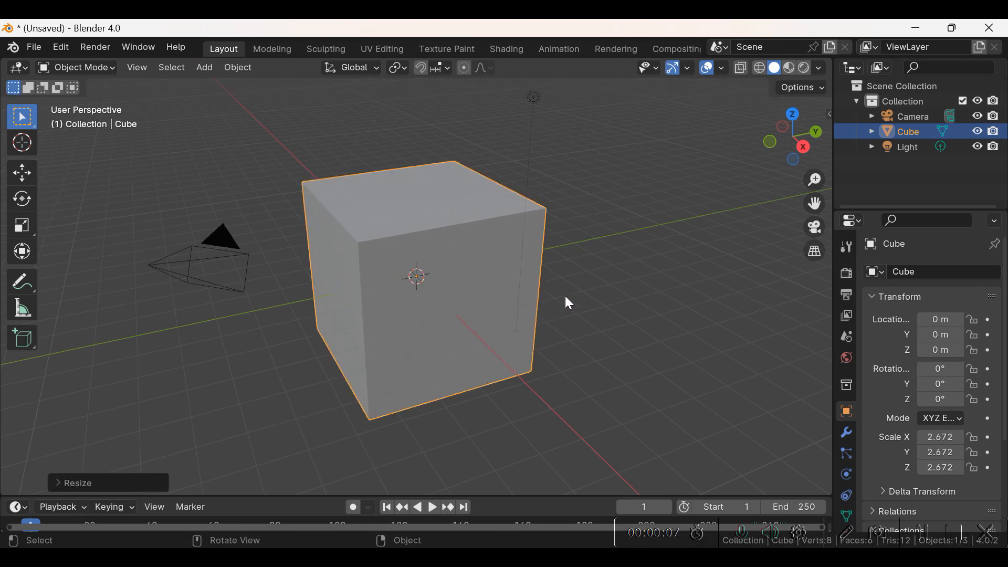
key("s")
key("z")
left_click(660, 278)
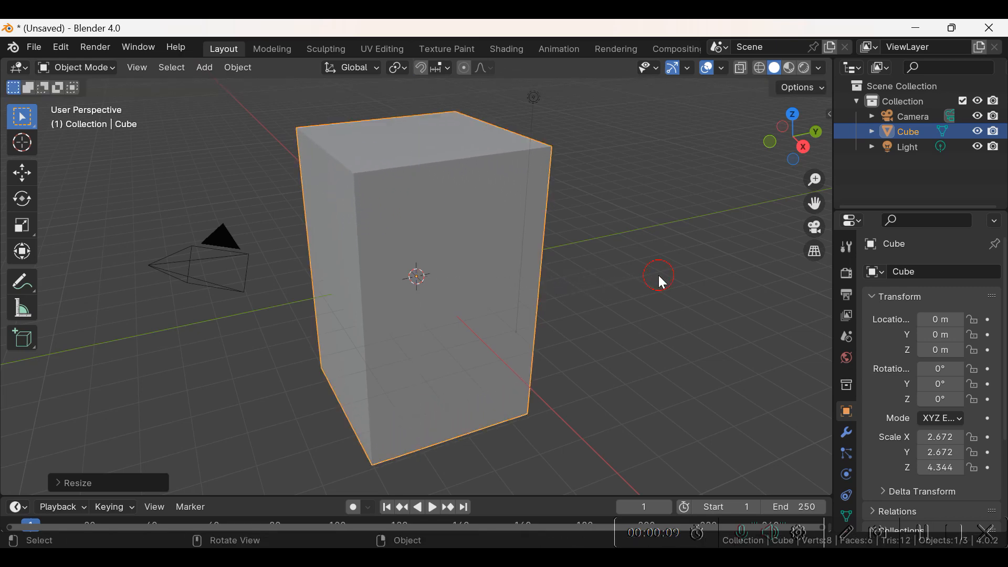
- Move the stretched cube up along the Z axis by about 3.68 m
key("g")
key("z")
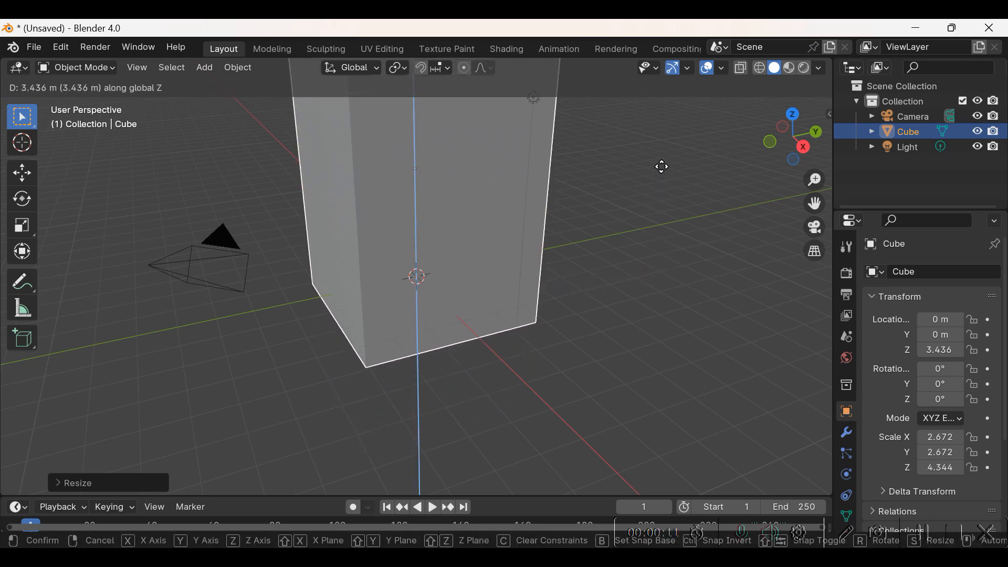
left_click(661, 156)
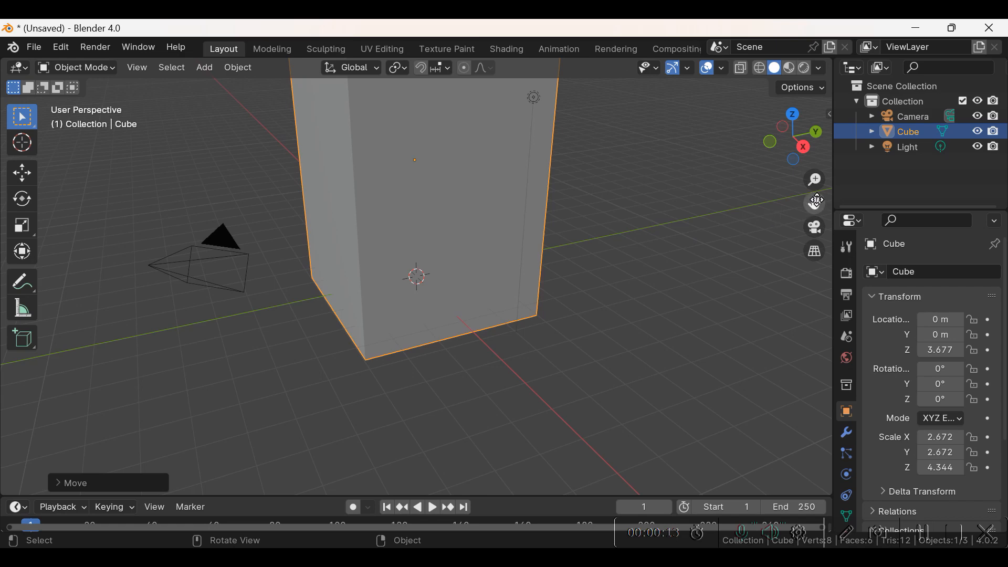
- Enlarge the cube uniformly to a scale of about 3.24 in X and Y and 5.26 in Z, and hide it
left_click_drag(815, 203, 804, 218)
key("s")
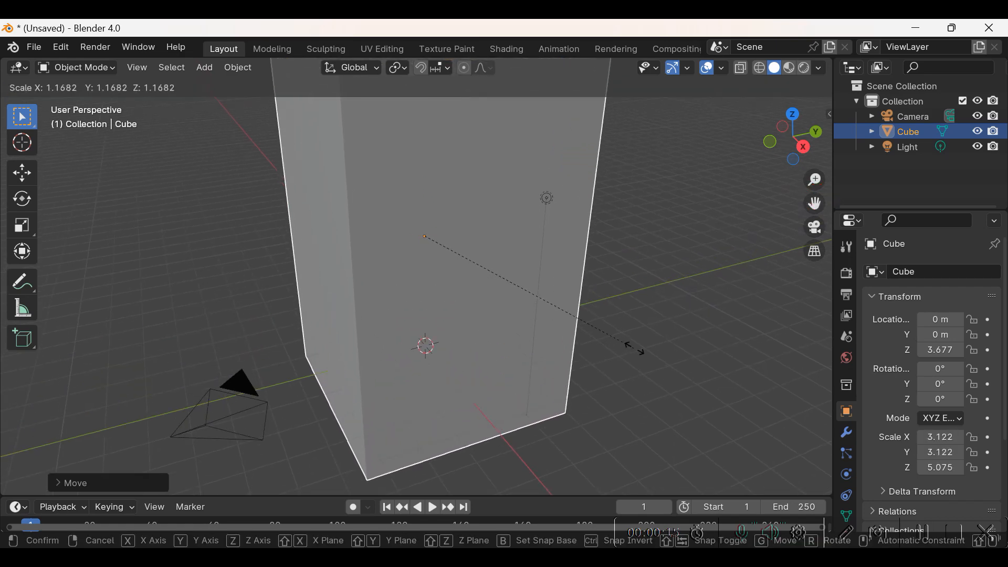
left_click(644, 348)
key("Delete")
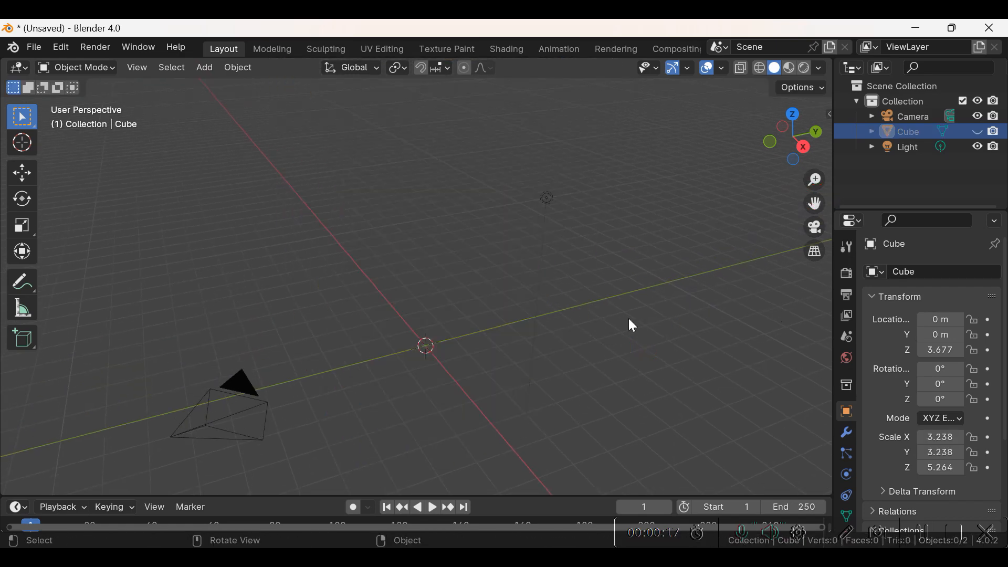
- Add a cylinder mesh at the world origin
left_click(205, 67)
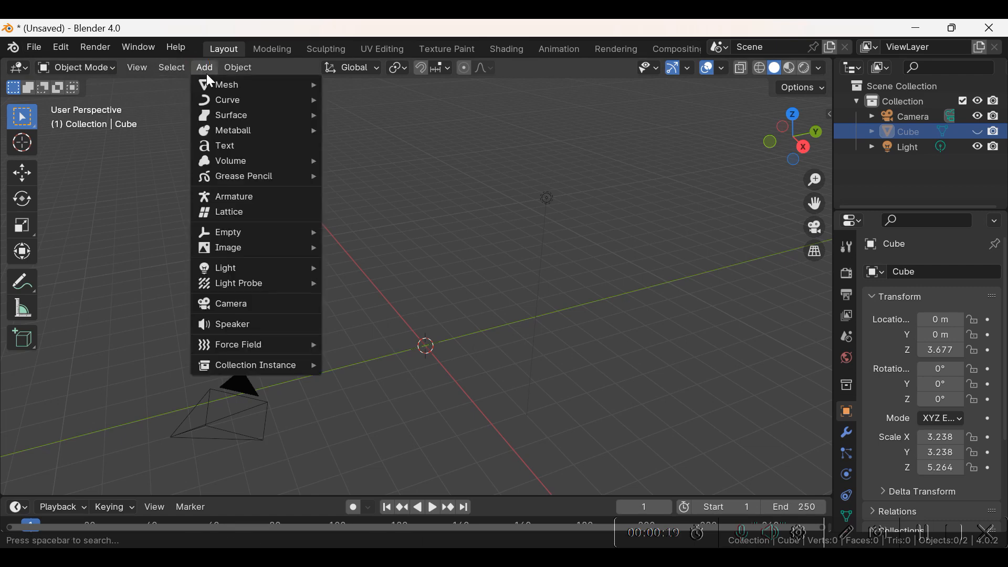
mouse_move(255, 89)
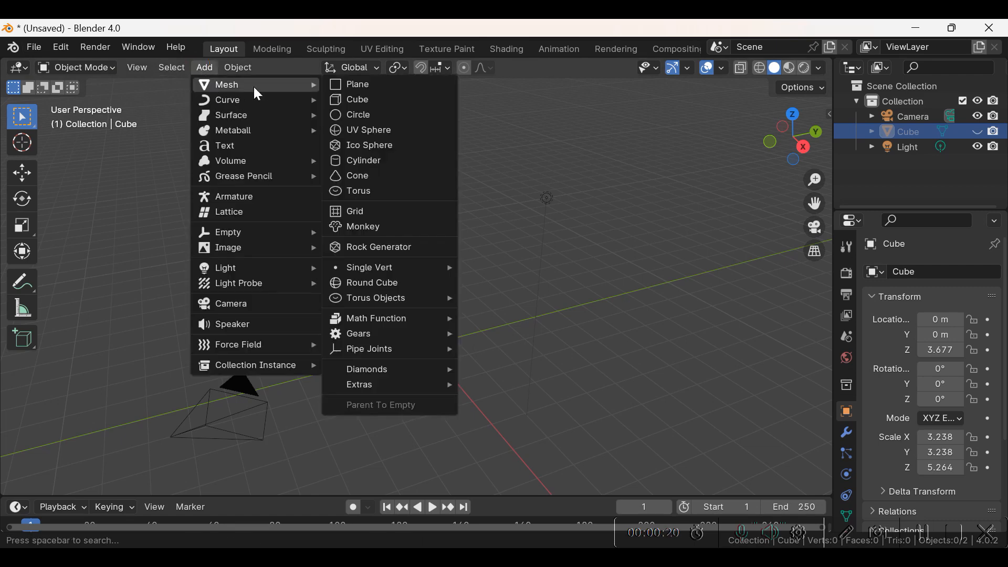
left_click(353, 161)
middle_click_drag(441, 360, 442, 406, "ctrl")
left_click_drag(814, 203, 813, 132)
- Flatten the cylinder along Z into a thin disc with a Z scale of about 0.07
key("s")
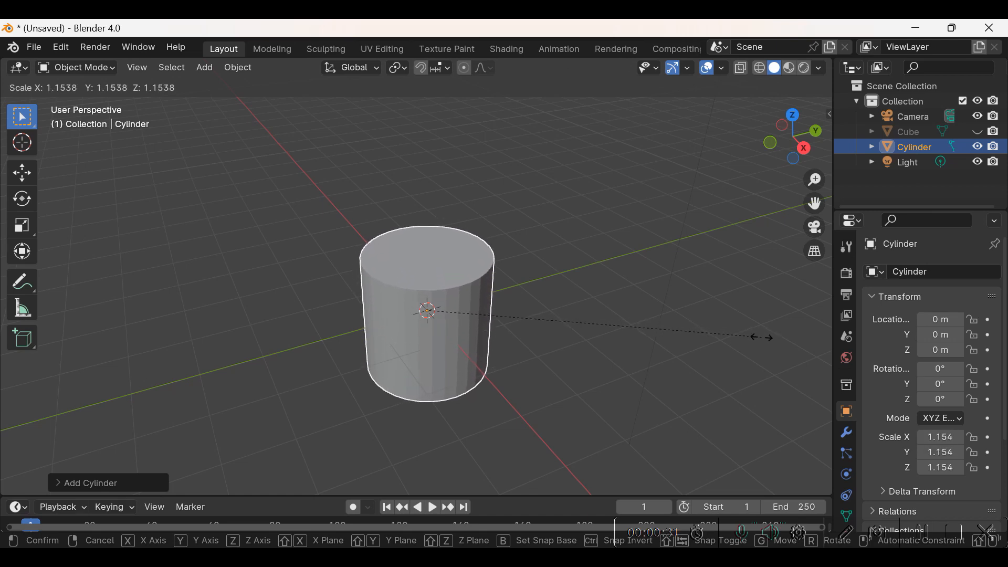
key("z")
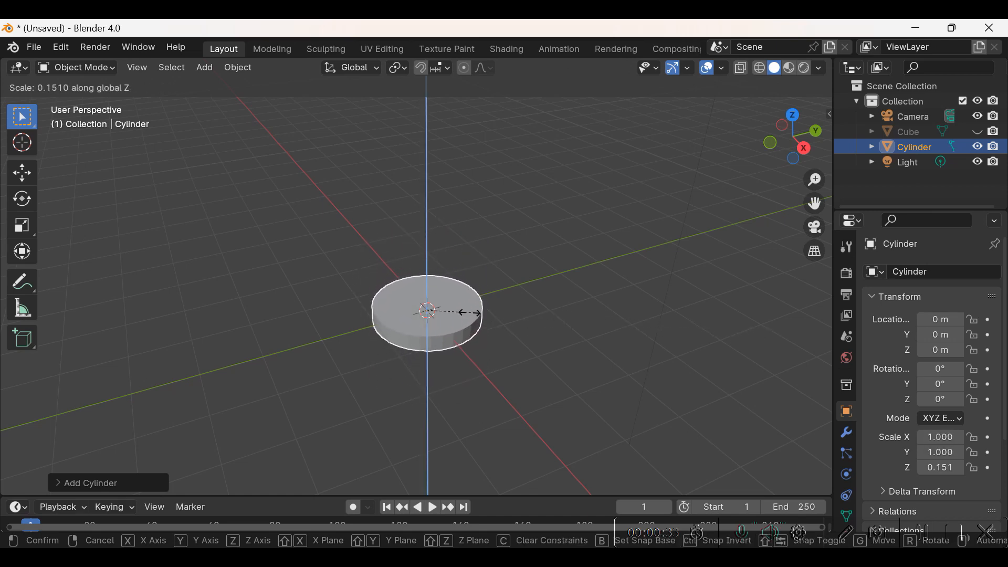
left_click(446, 313)
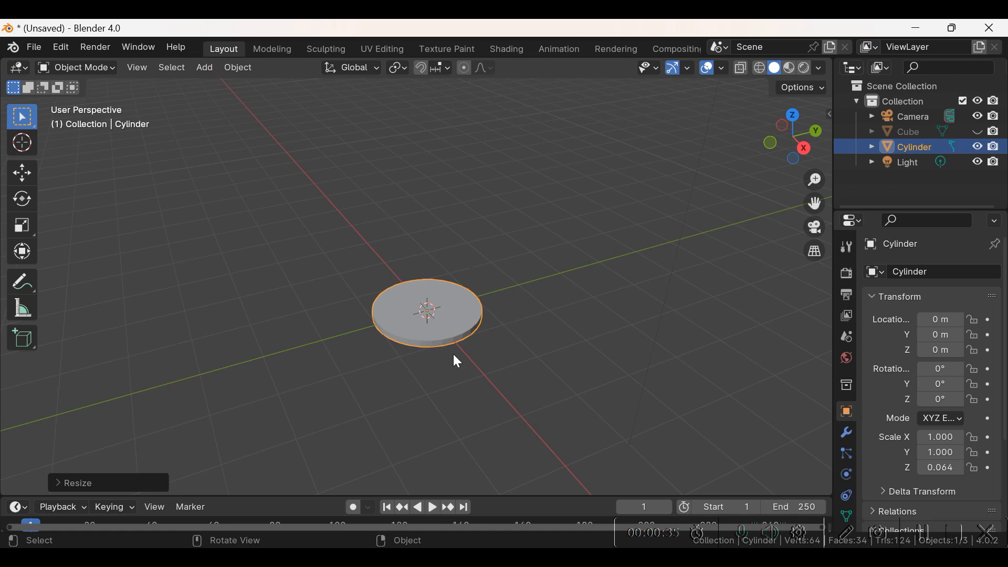
key("s")
key("z")
left_click(480, 362)
middle_click_drag(486, 376, 556, 345)
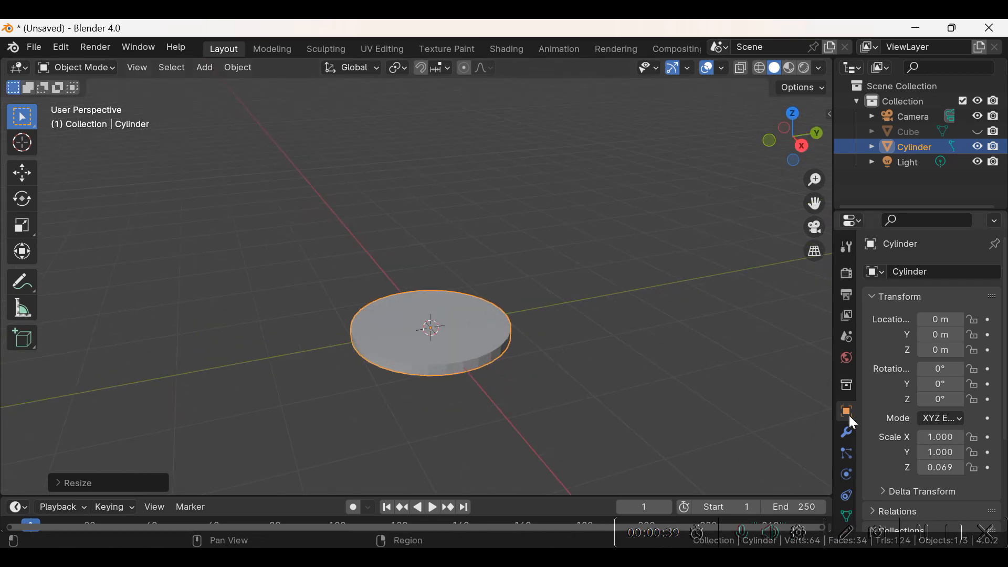
- Add Fluid physics to the cylinder and set its type to Flow
left_click(848, 473)
left_click(910, 361)
left_click(928, 437)
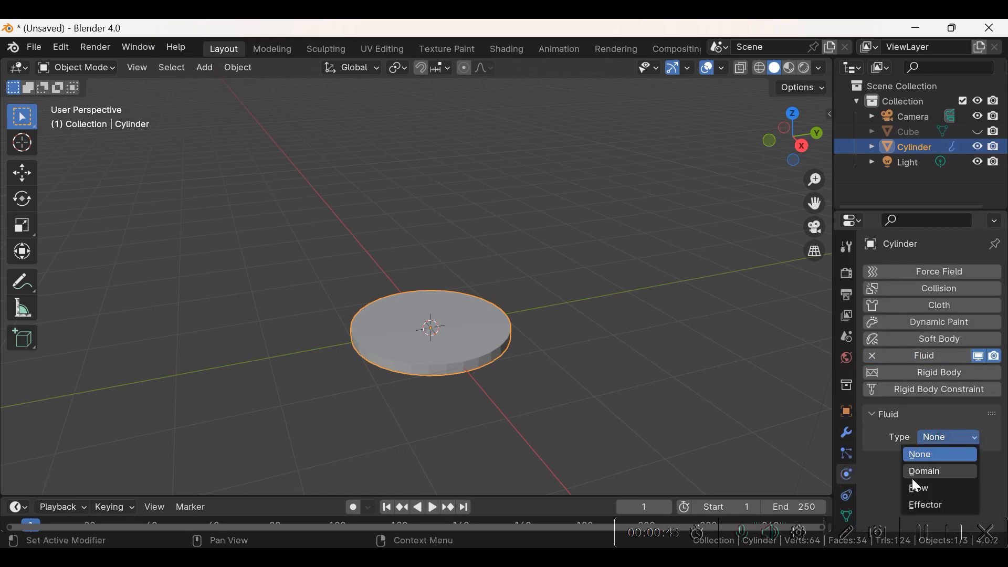
left_click(927, 489)
- Unhide the cube and give it Fluid physics with the type Domain
left_click(952, 134)
left_click(977, 131)
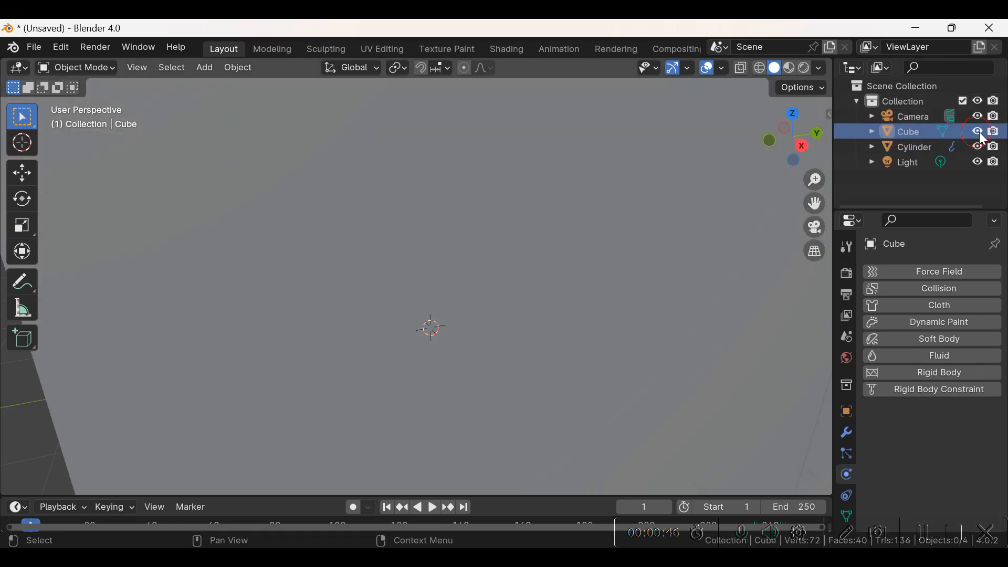
left_click(945, 357)
left_click(928, 437)
left_click(927, 469)
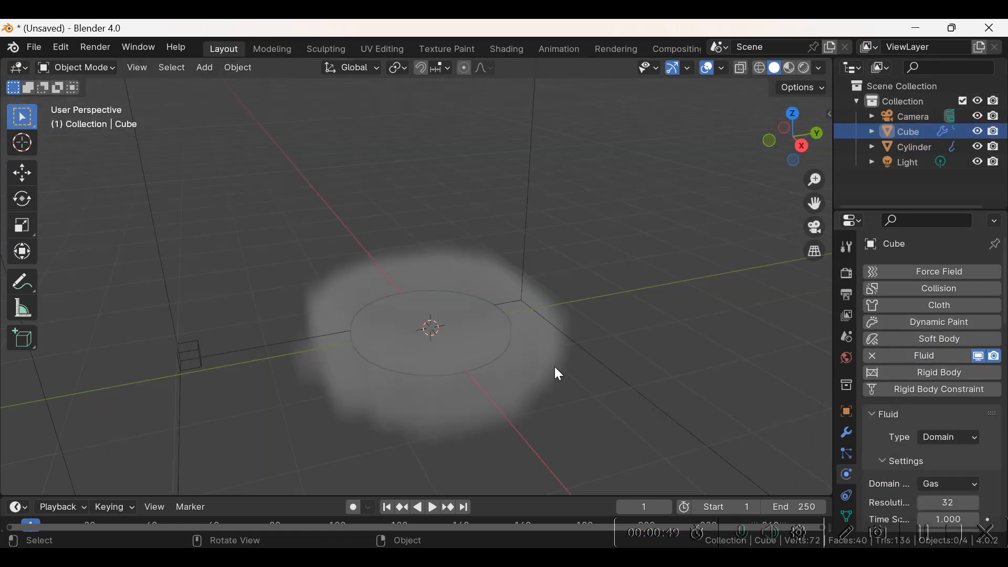
- Set the cylinder's fluid flow type to Fire
left_click(419, 314)
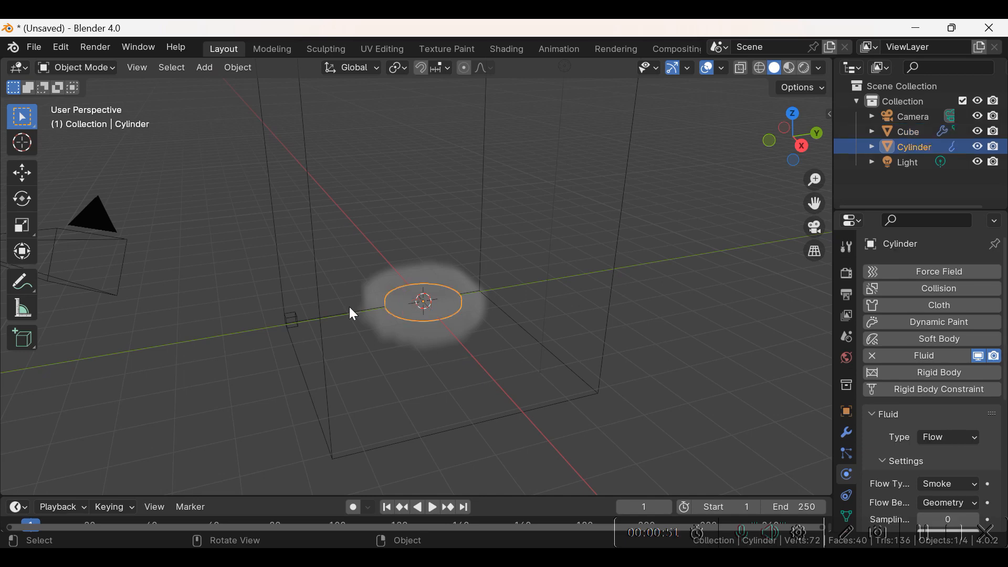
left_click(972, 484)
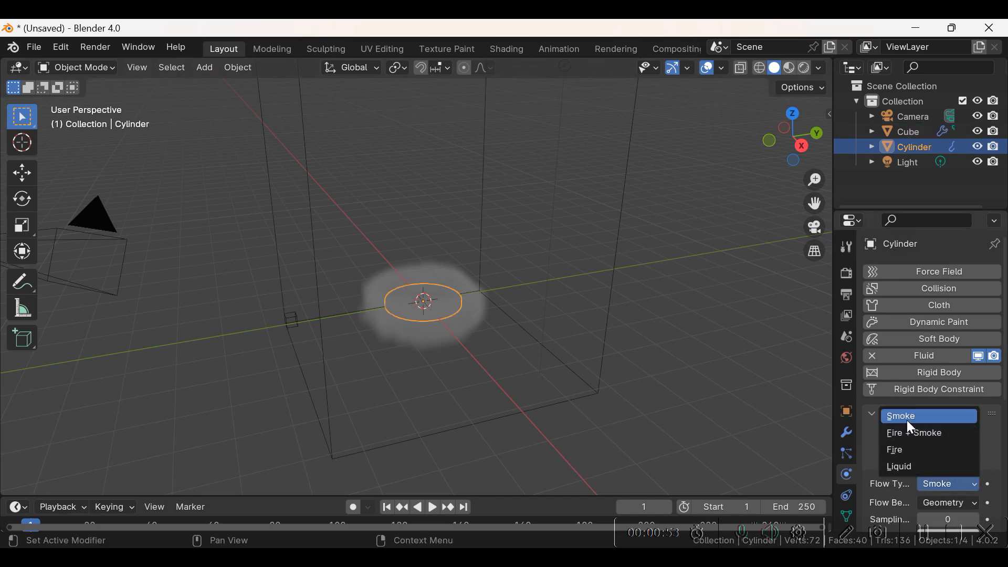
left_click(891, 449)
left_click(942, 437)
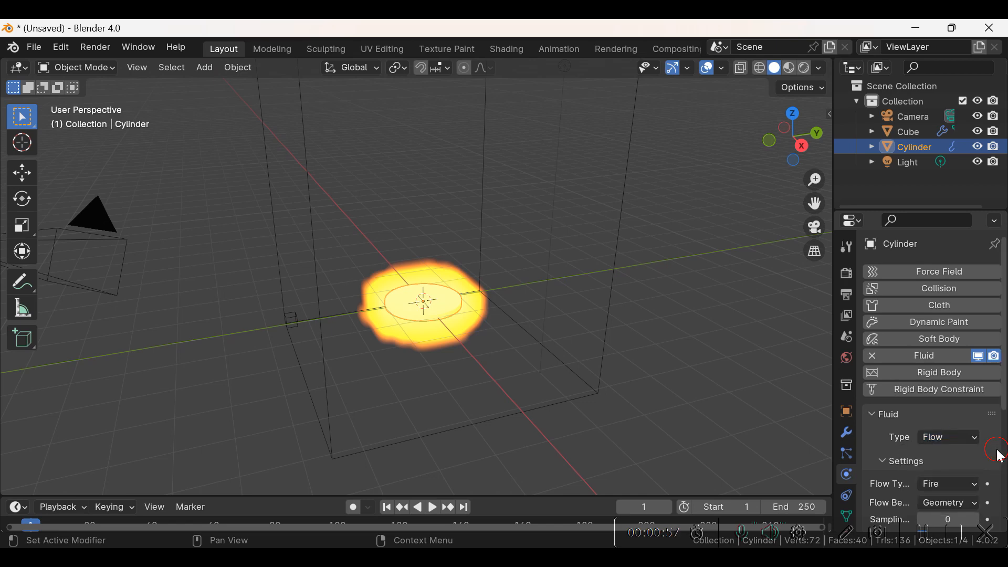
left_click(963, 488)
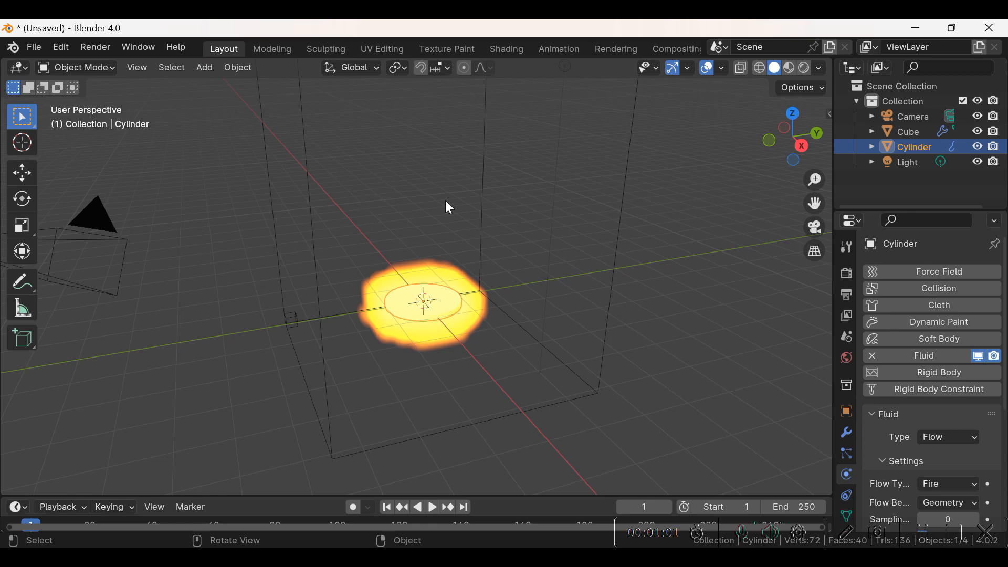
- Set the cylinder's flow behavior to Inflow and its fuel value to 2
scroll(953, 458, "down", 3)
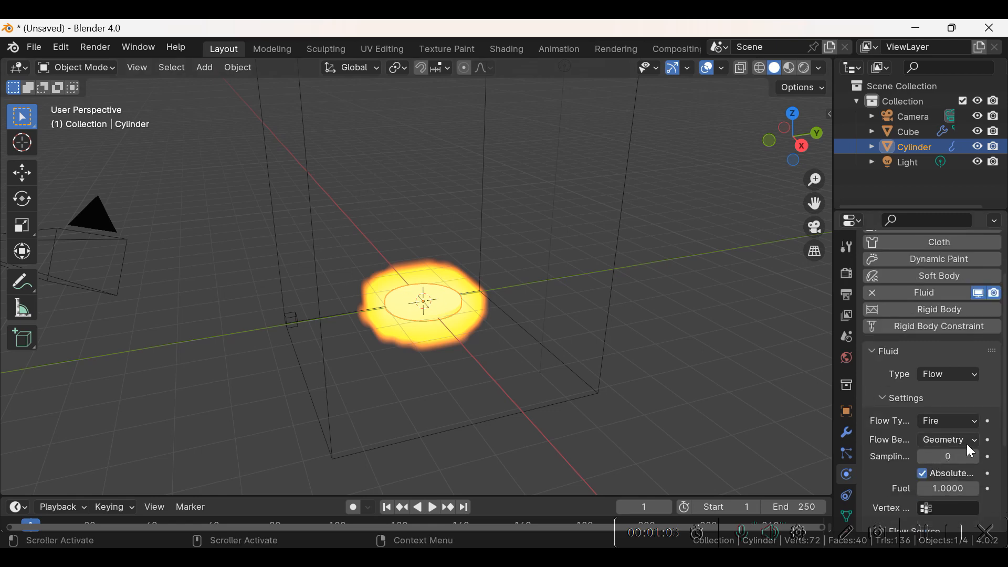
left_click(965, 441)
left_click(949, 457)
scroll(949, 446, "down", 3)
left_click(949, 440)
type("2")
left_click(976, 482)
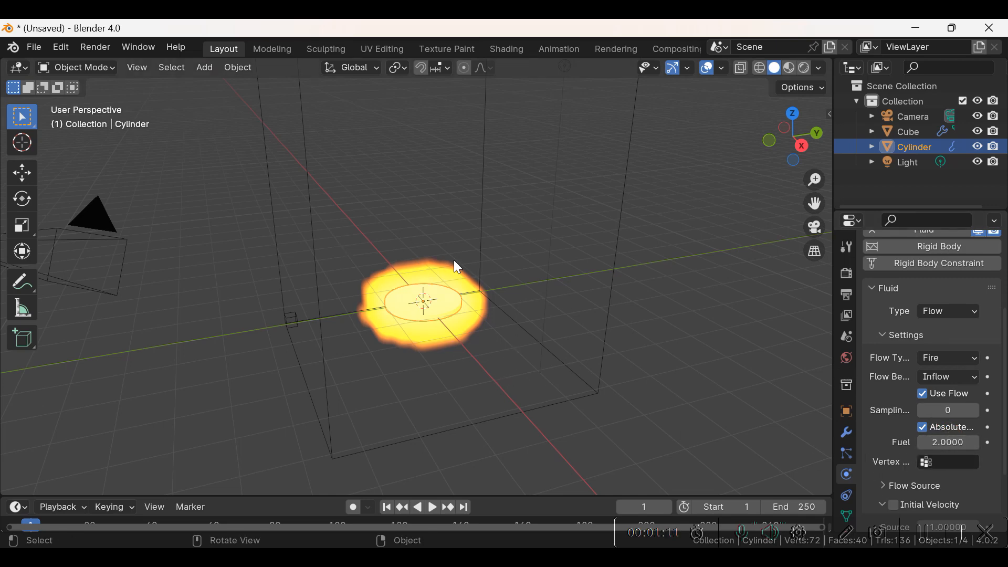
- Set the cube domain's resolution divisions to 100
middle_click_drag(637, 313, 345, 181)
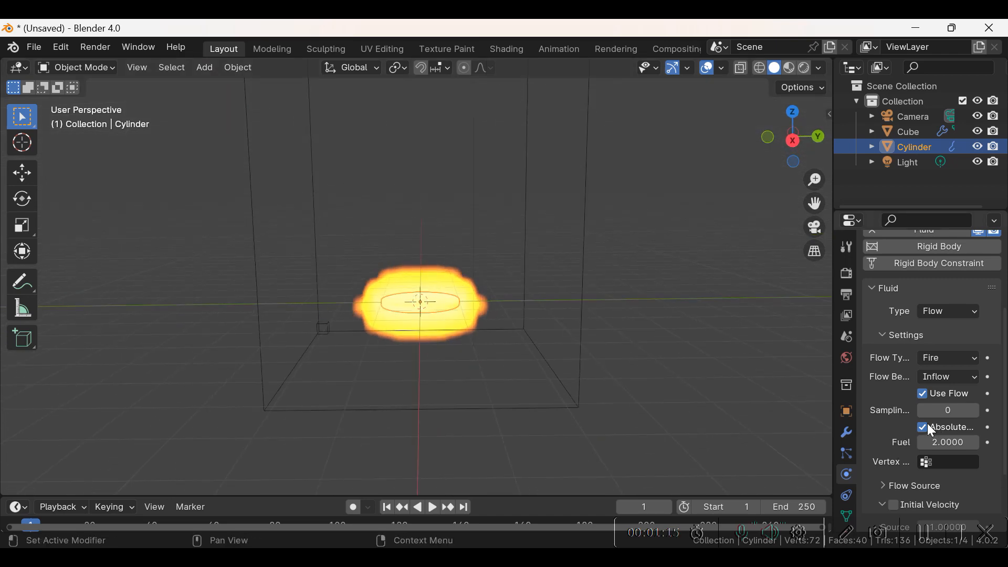
left_click(585, 363)
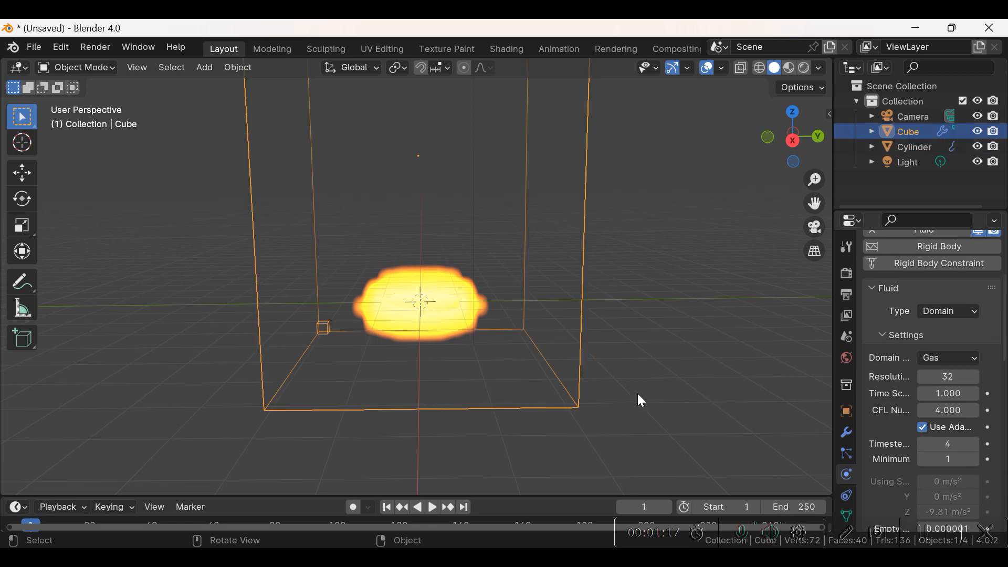
scroll(950, 386, "down", 4)
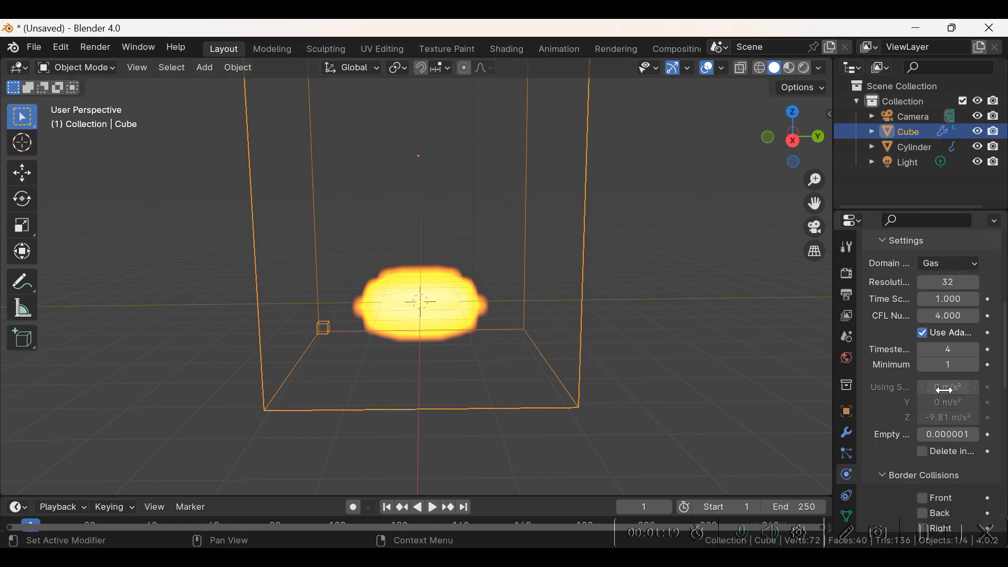
scroll(944, 389, "up", 3)
left_click(945, 348)
type("100")
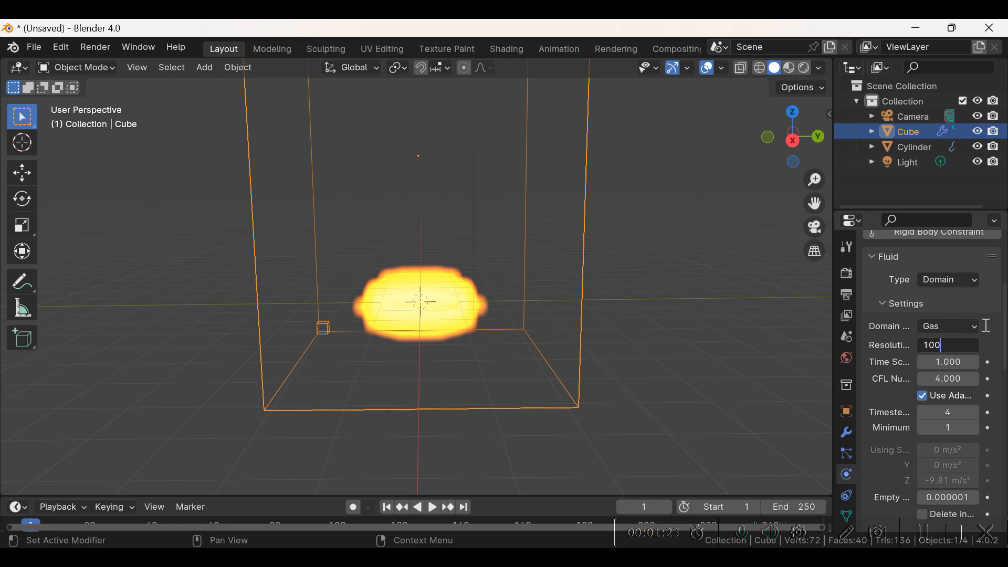
key("Return")
- Enable Adaptive Domain for the cube's fluid simulation
scroll(966, 341, "down", 12)
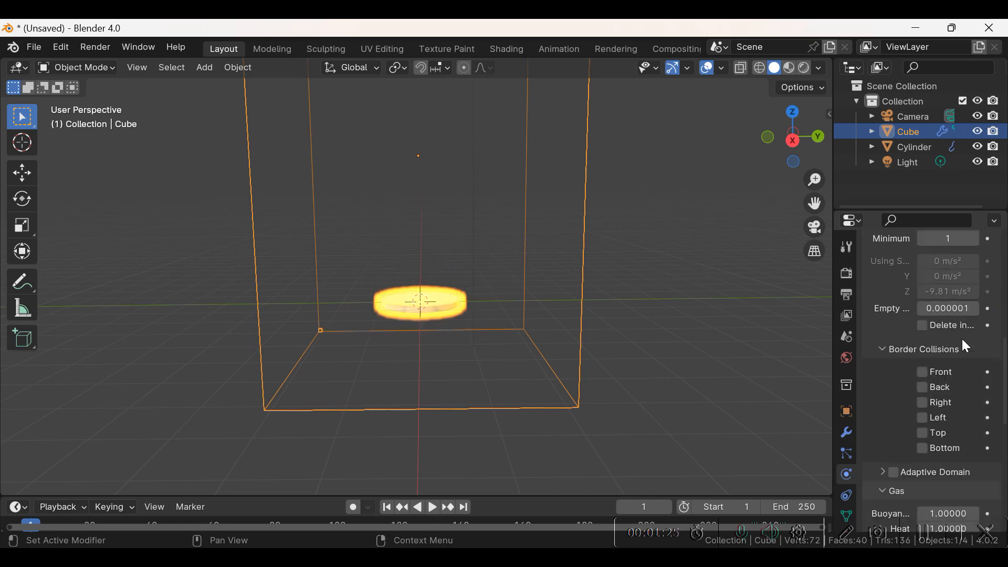
scroll(886, 307, "up", 1)
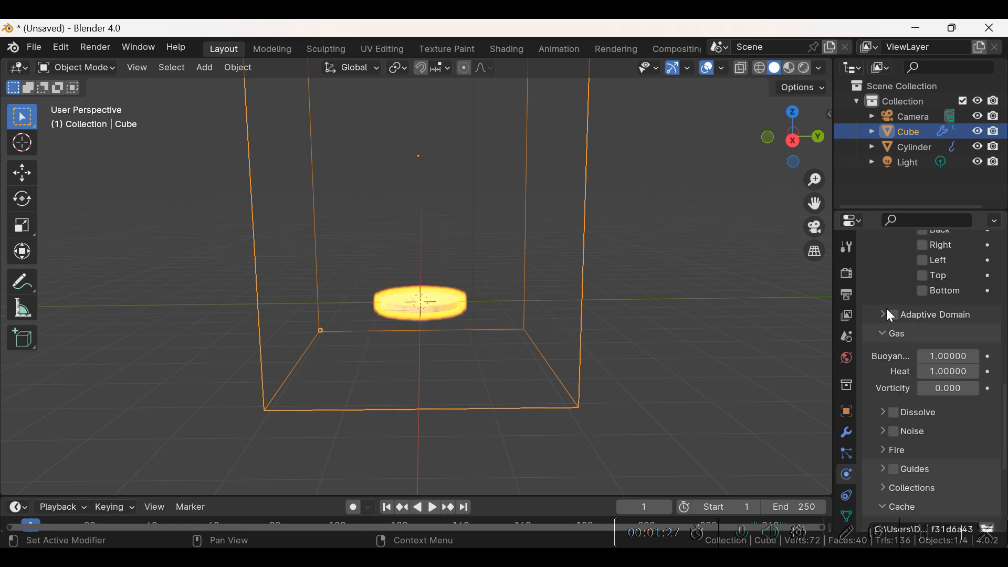
left_click(891, 313)
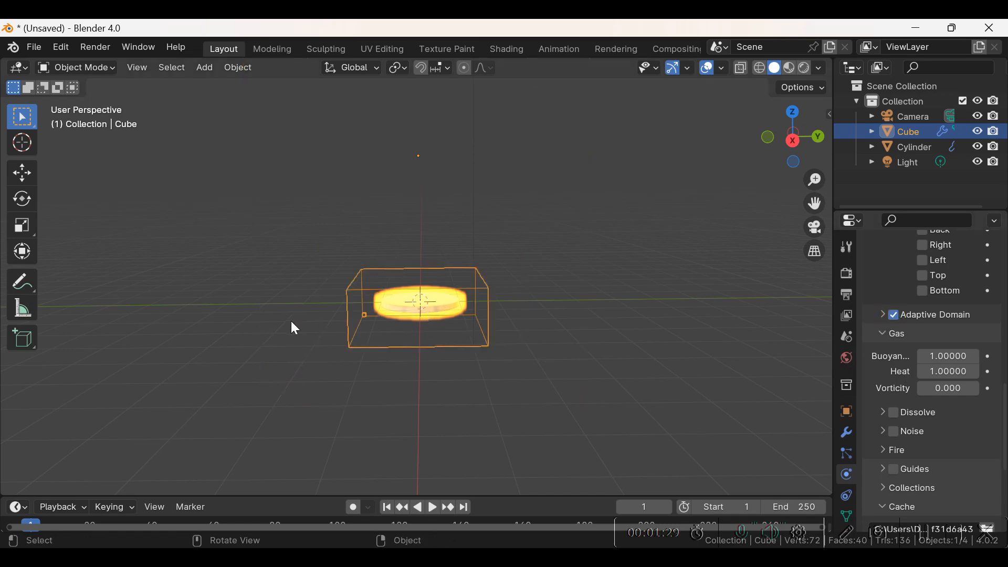
middle_click_drag(483, 338, 498, 307)
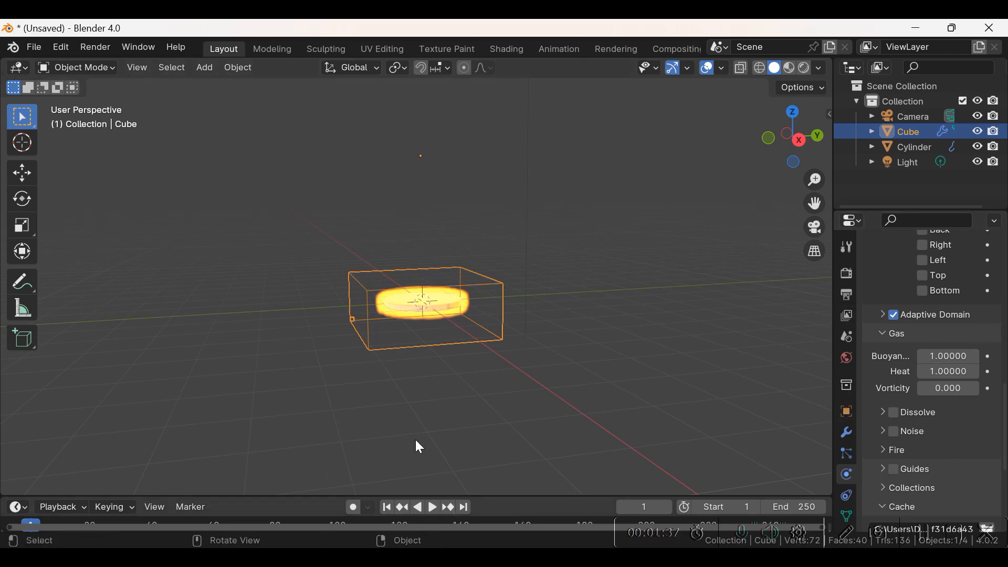
scroll(919, 414, "down", 2)
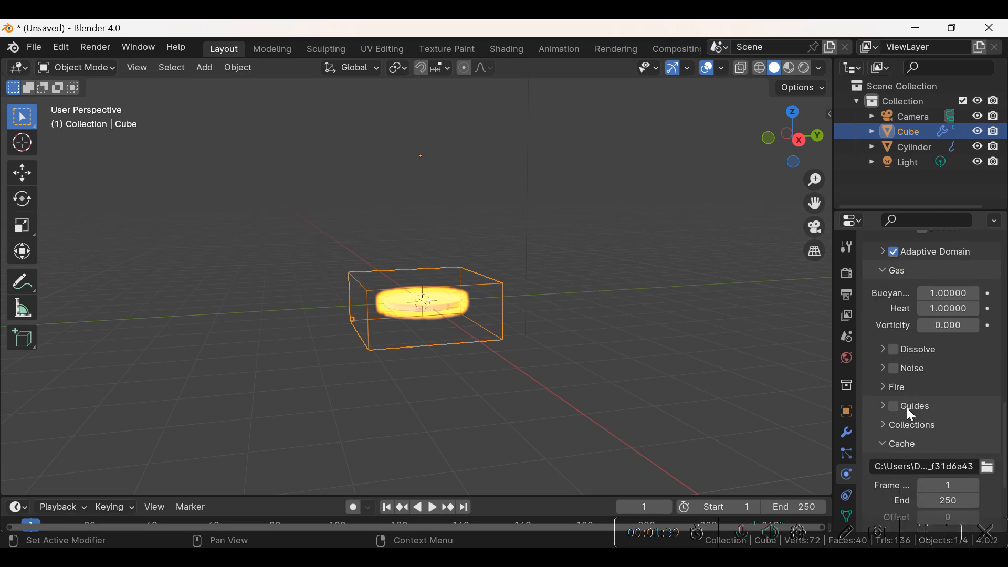
scroll(875, 385, "up", 1)
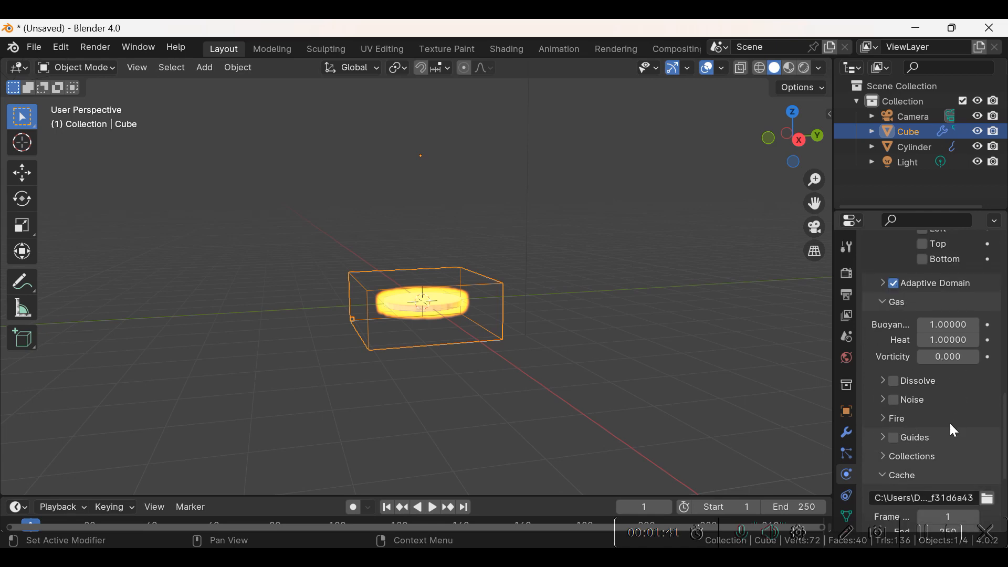
scroll(950, 423, "down", 3)
scroll(950, 424, "up", 6)
scroll(908, 488, "down", 2)
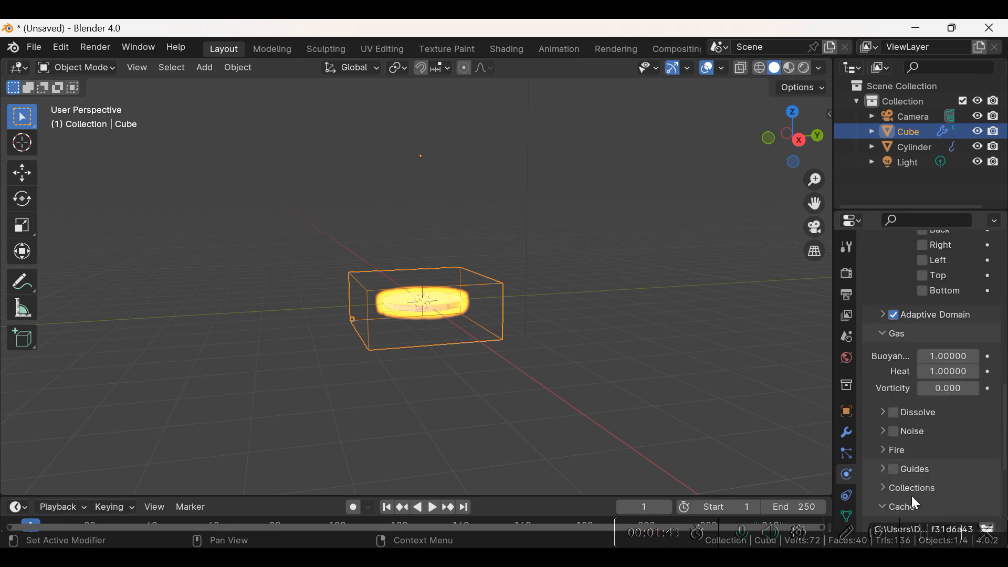
- Enable Noise in the cube domain's gas settings
left_click(899, 426)
left_click(894, 432)
left_click(885, 434)
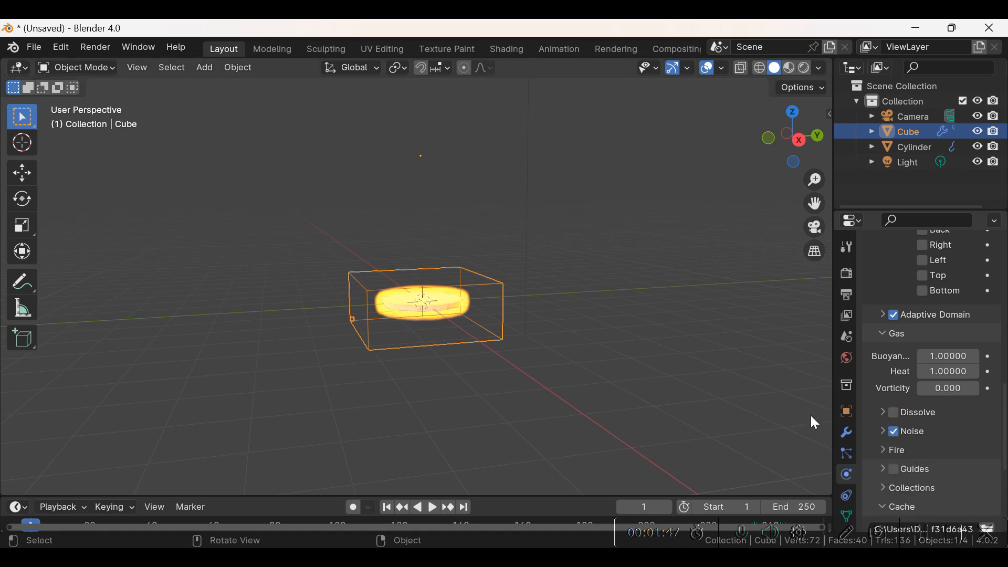
- Set the cube domain's fire reaction speed to 0.5 and flame smoke to 0.8
scroll(959, 422, "up", 4)
scroll(948, 432, "down", 4)
scroll(952, 446, "down", 3)
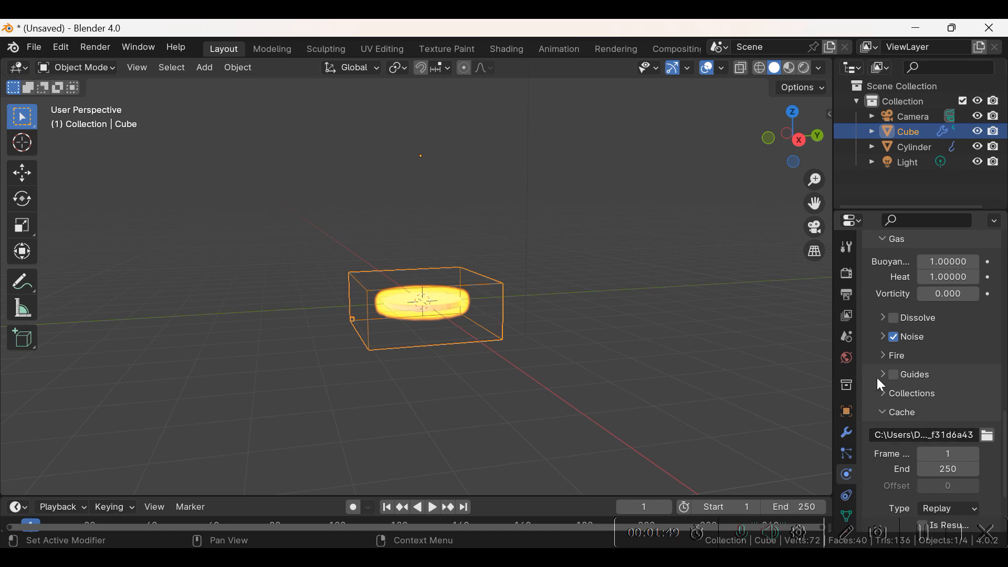
left_click(897, 356)
left_click(936, 381)
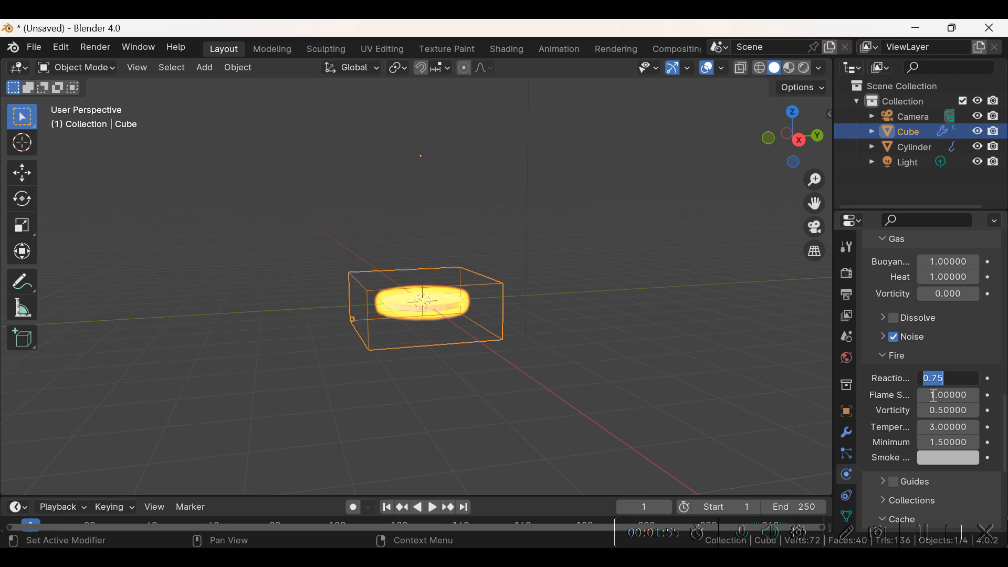
type("0.5")
left_click(938, 395)
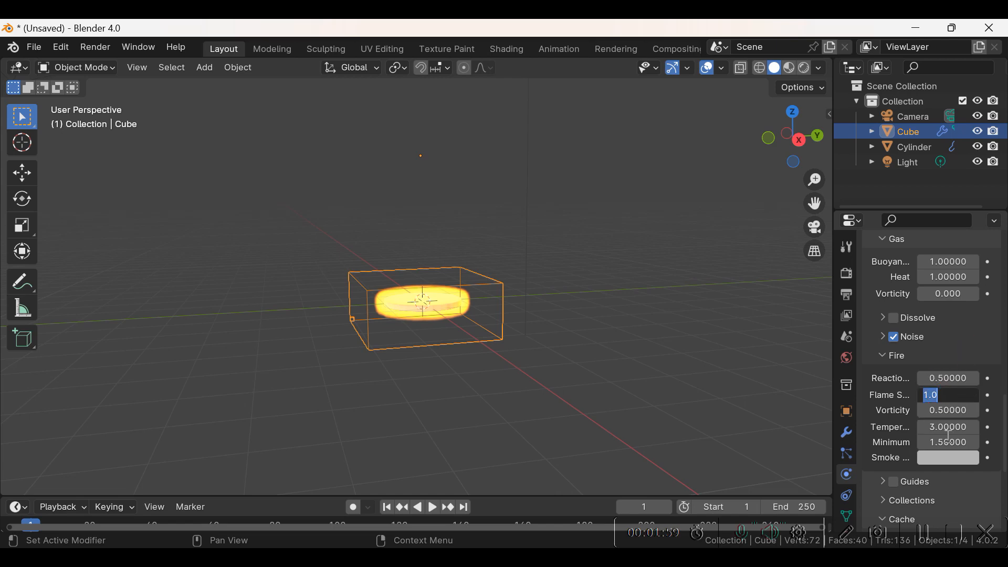
type("0.80000")
key("Return")
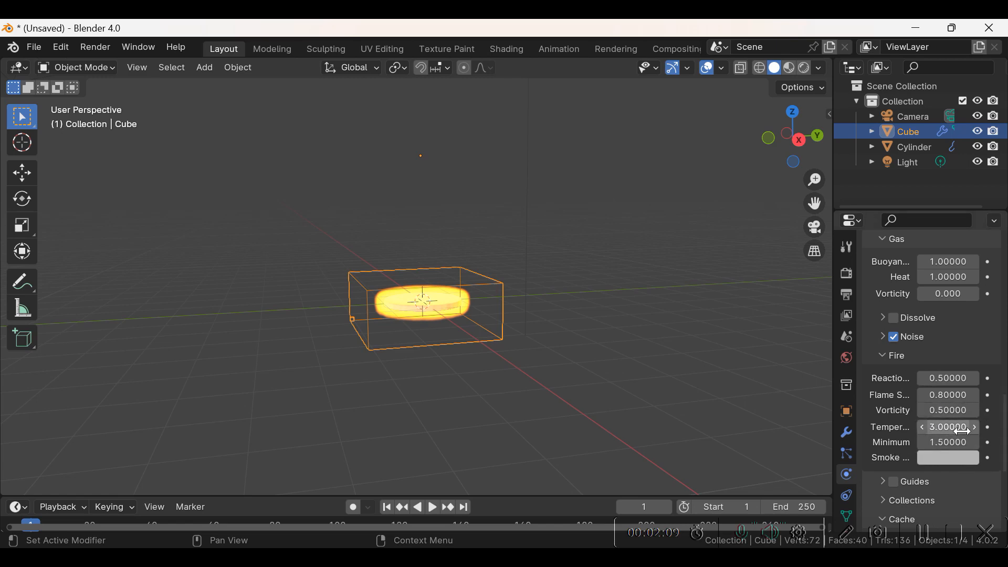
- Set the cube domain's cache type to Modular and make the cache resumable
scroll(963, 376, "up", 10)
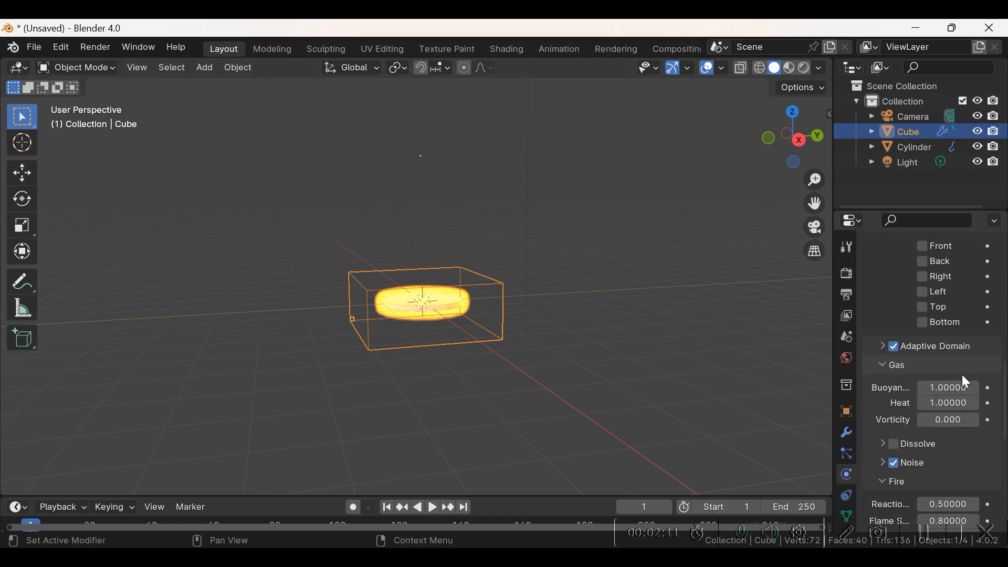
scroll(901, 390, "down", 10)
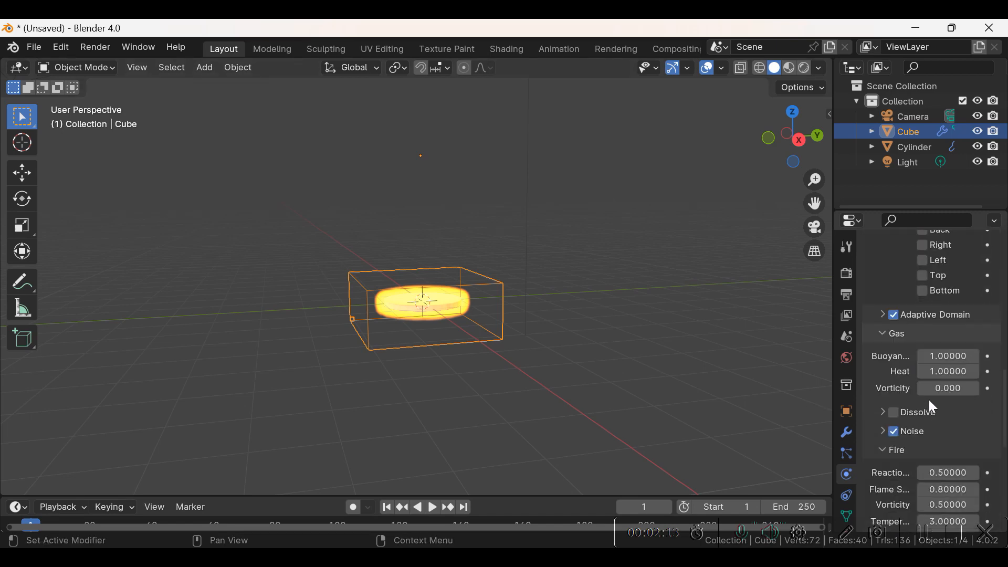
left_click(940, 411)
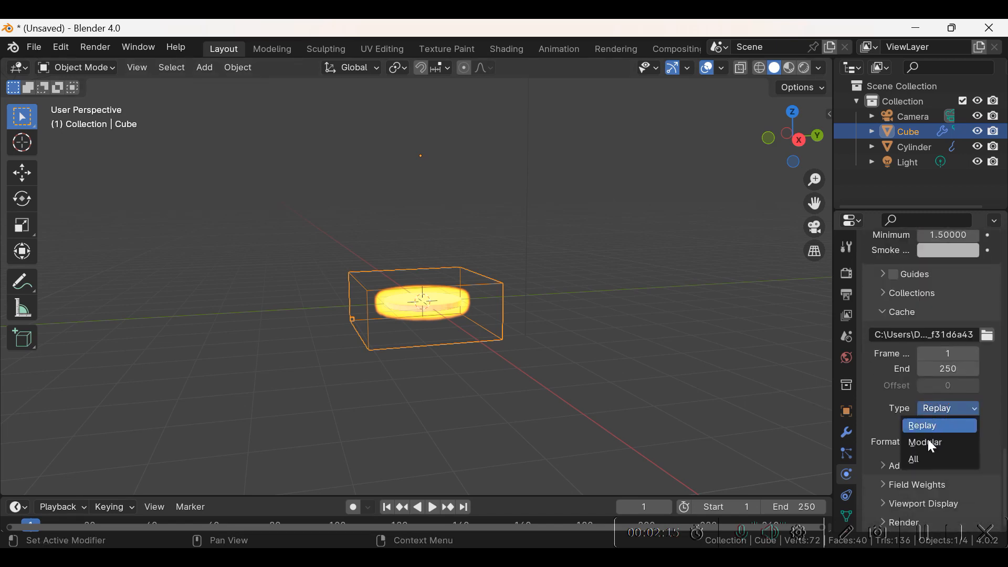
left_click(928, 442)
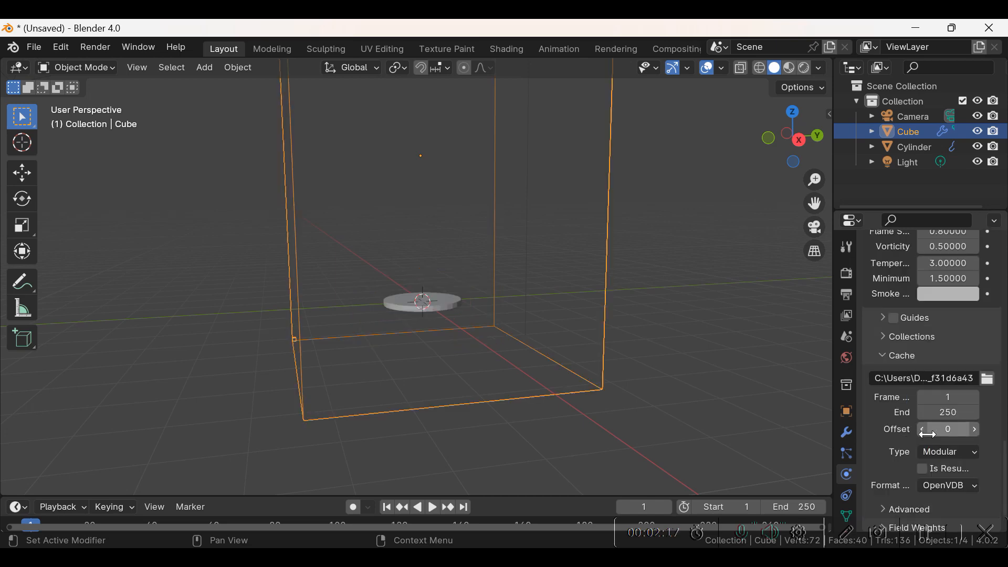
left_click(923, 469)
scroll(940, 470, "down", 1)
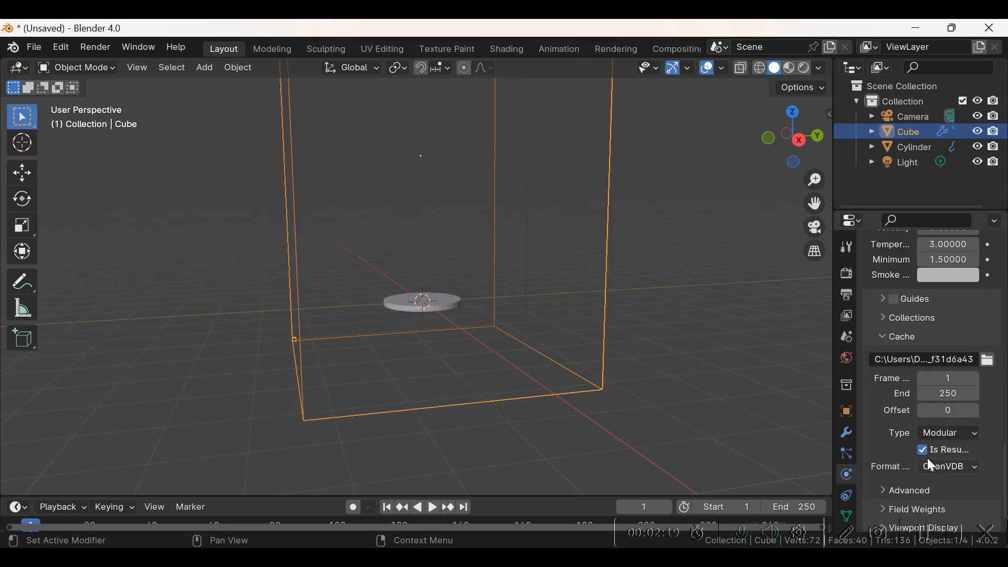
- Bake the cube domain's fluid simulation data
scroll(915, 451, "up", 20)
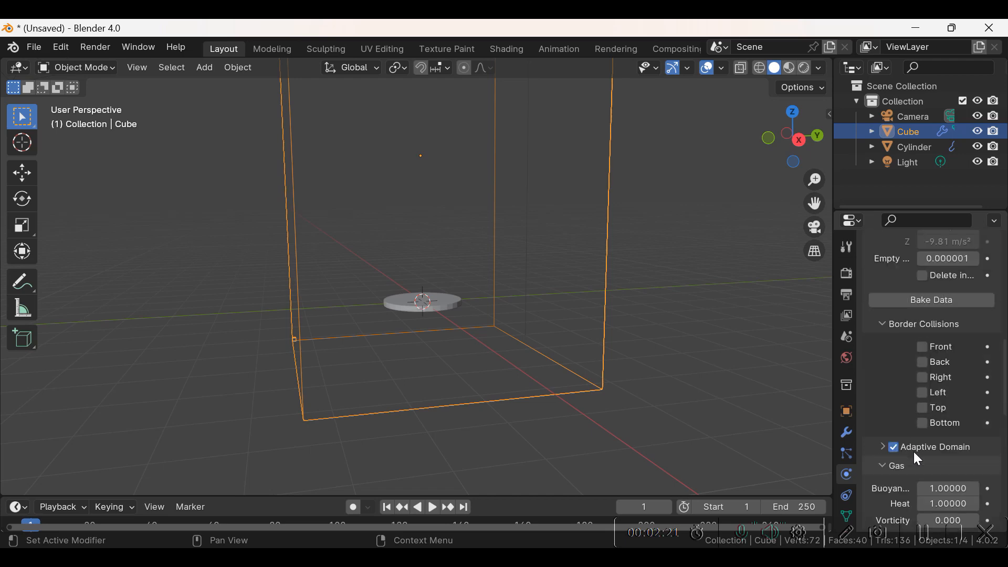
scroll(914, 453, "up", 5)
scroll(908, 456, "down", 3)
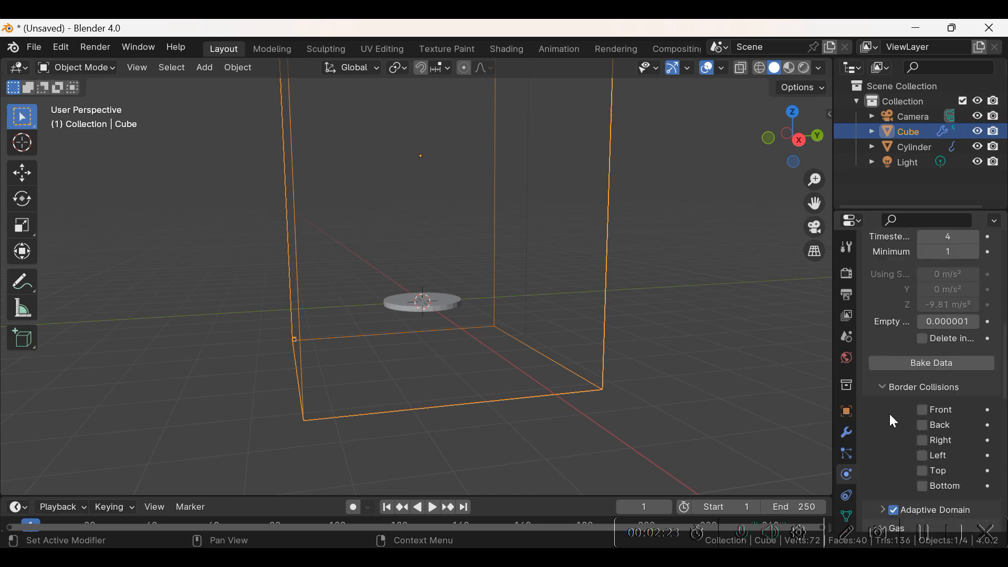
scroll(903, 424, "up", 5)
left_click(924, 430)
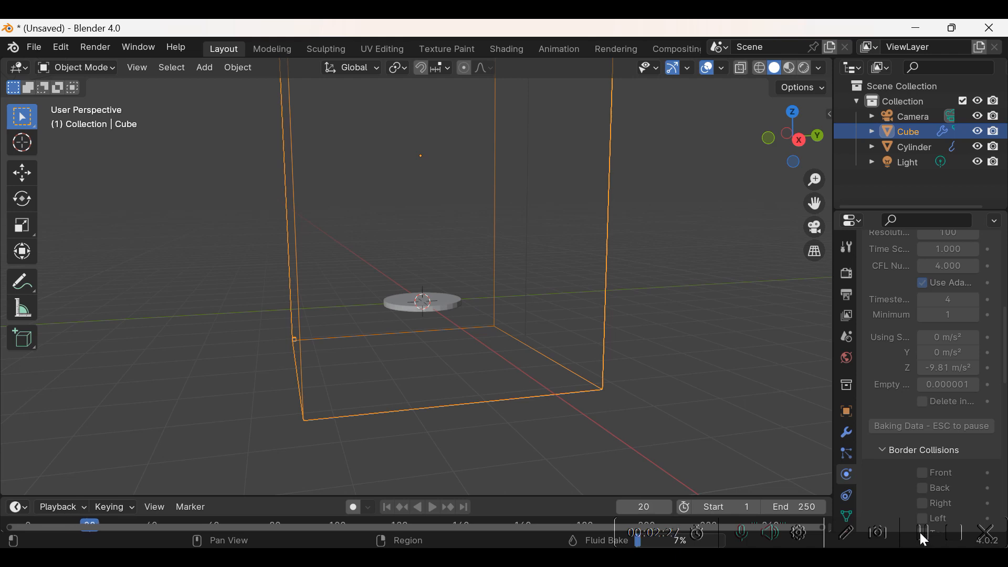
- Bake the noise for the cube domain's gas simulation
scroll(934, 436, "down", 12)
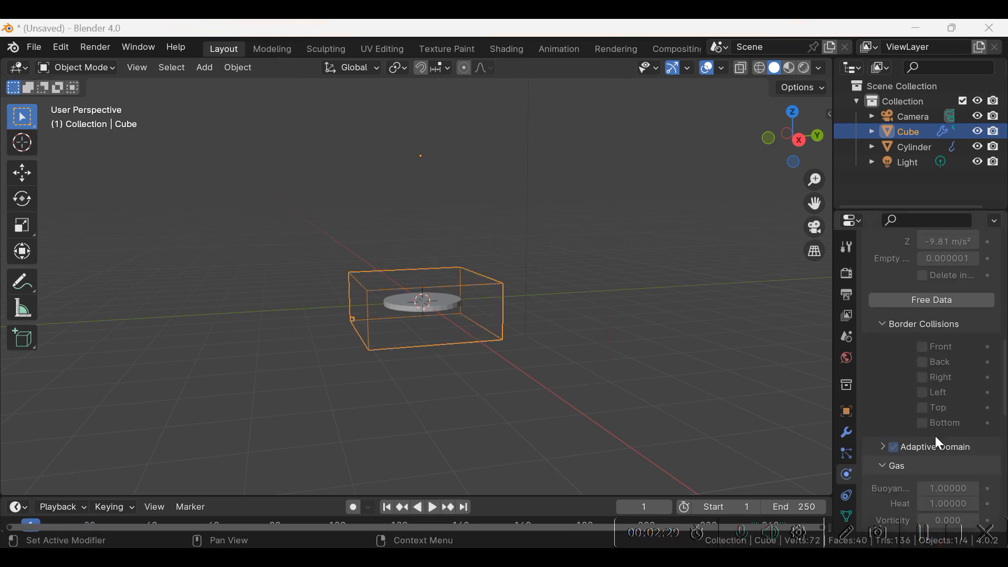
scroll(940, 420, "up", 1)
left_click(936, 405)
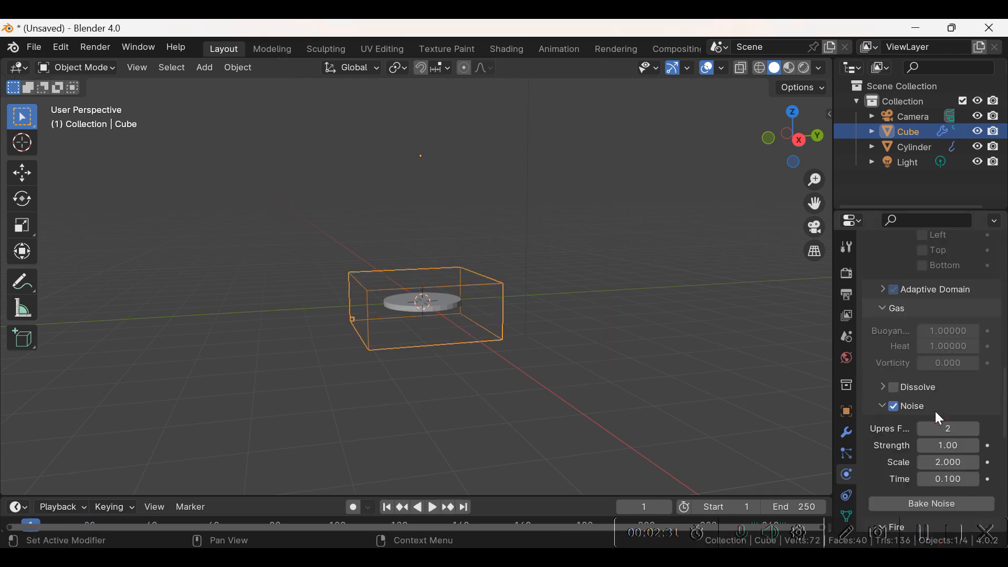
scroll(933, 414, "down", 4)
left_click(937, 412)
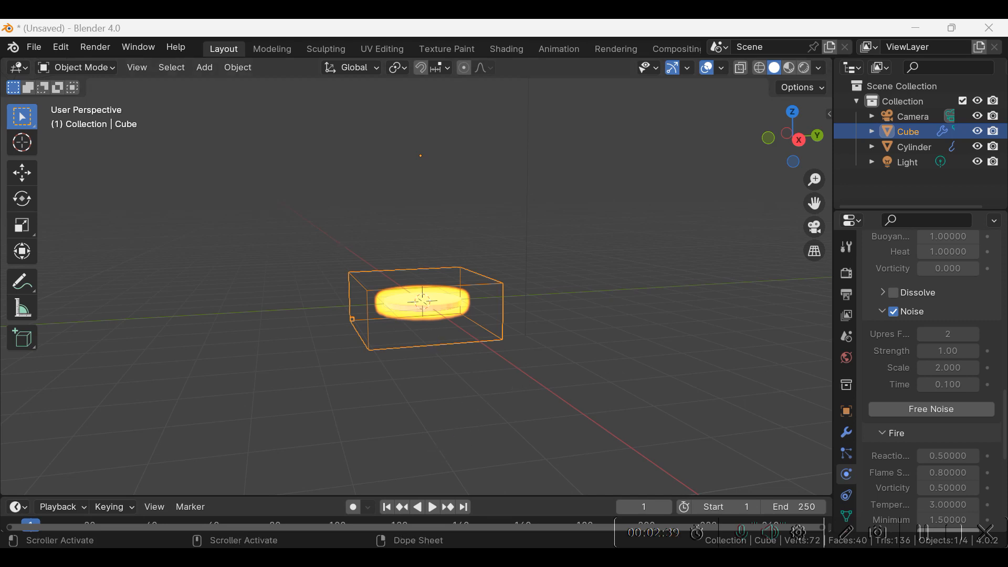
- Play back the baked fire simulation in the viewport, stop it, and return to the first frame
left_click(433, 507)
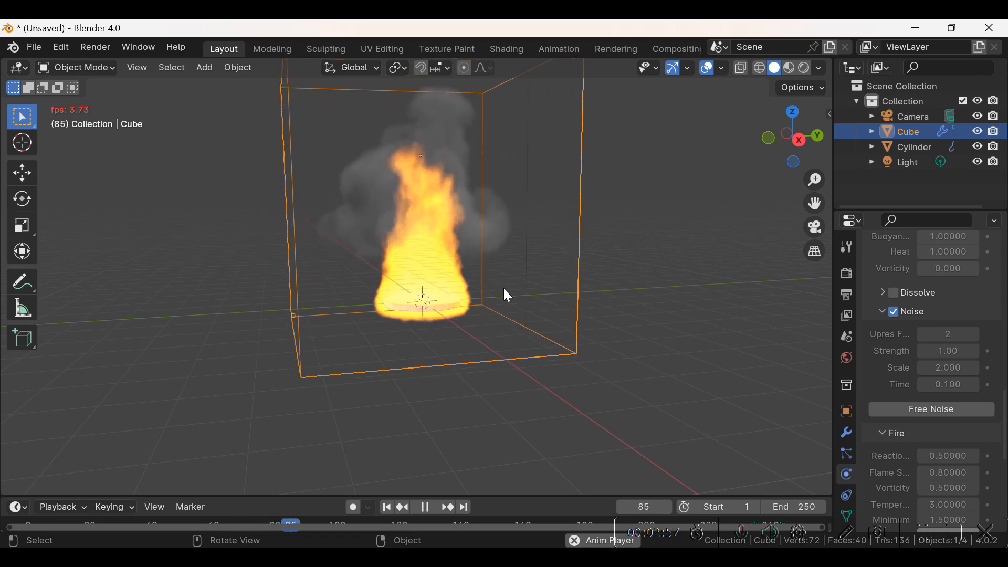
key("space")
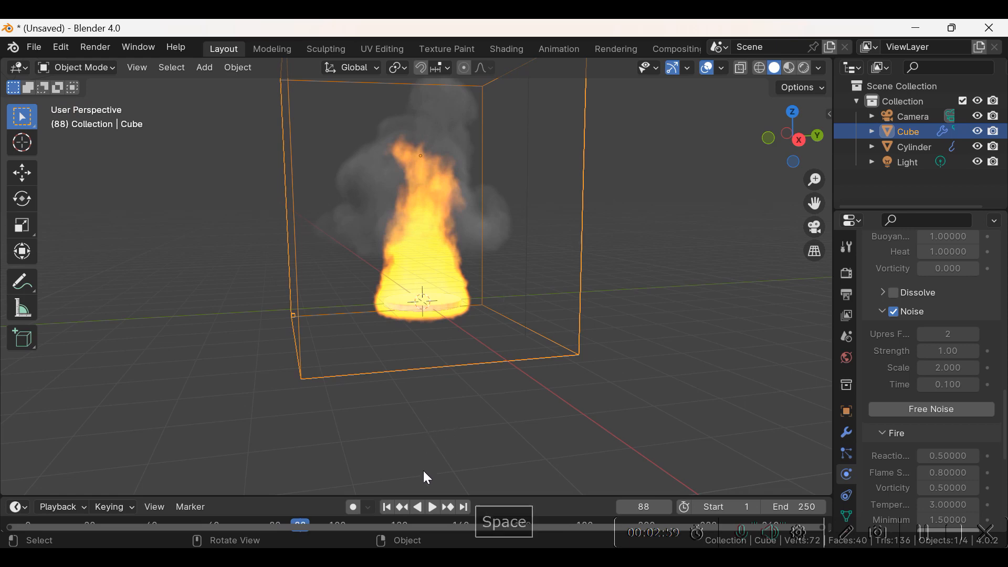
middle_click_drag(414, 465, 414, 392)
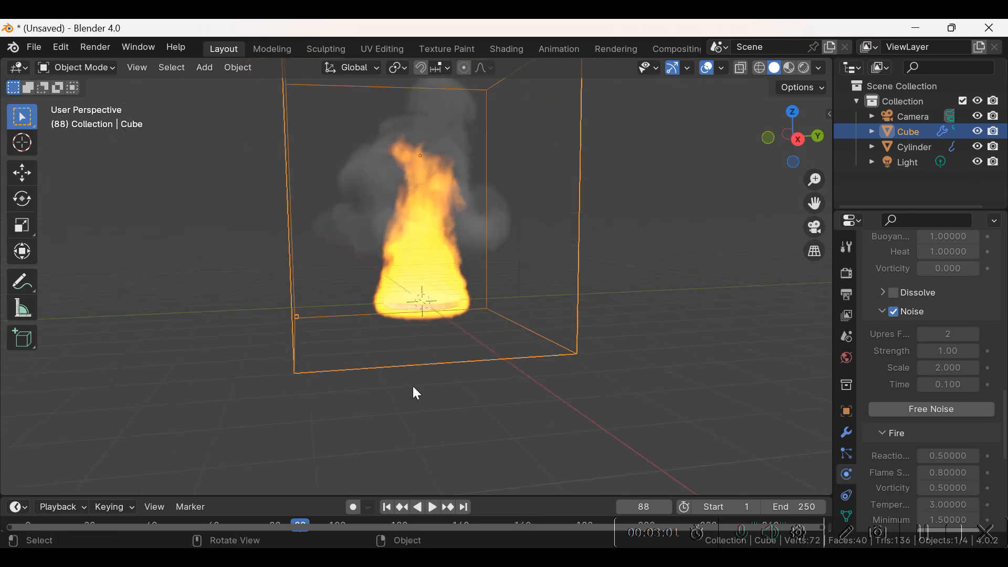
left_click(387, 509)
- Add an ico sphere mesh to the scene
middle_click_drag(393, 466, 365, 449)
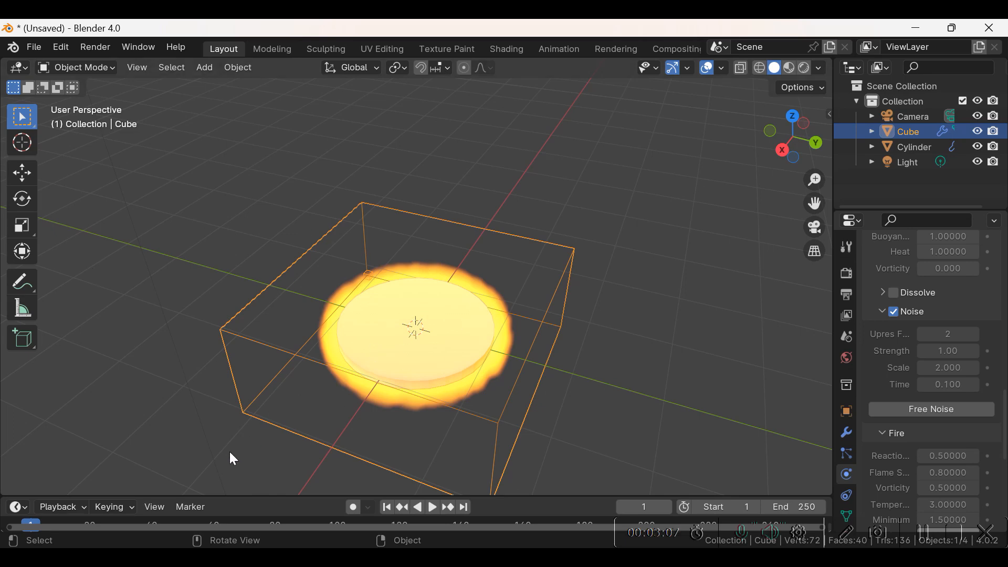
left_click(417, 332)
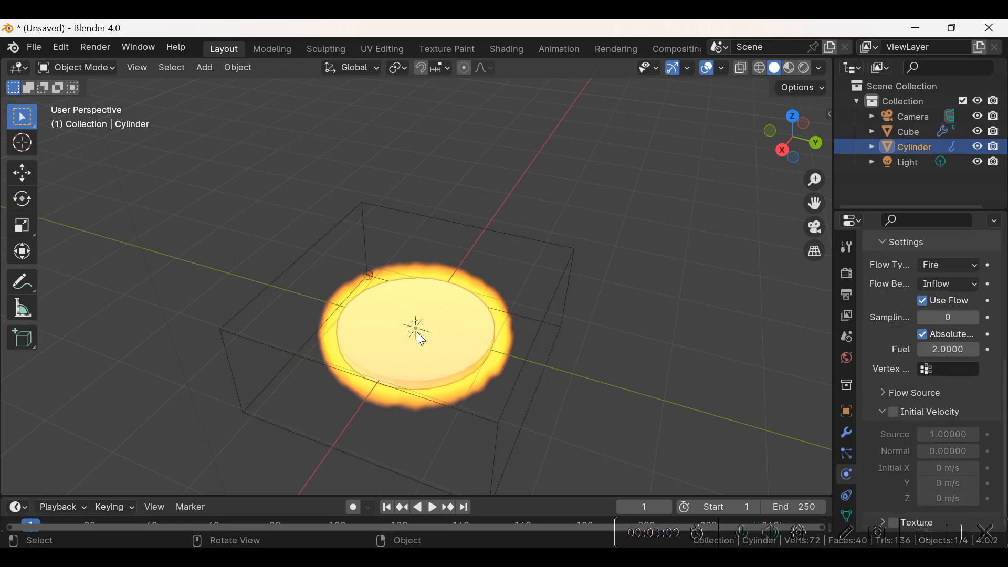
scroll(575, 372, "down", 4)
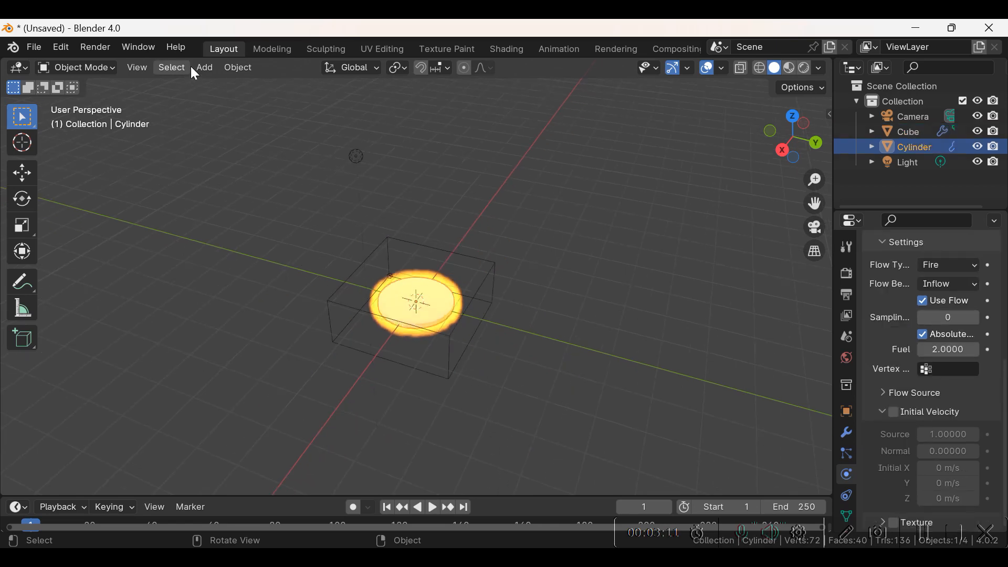
left_click(205, 67)
mouse_move(212, 84)
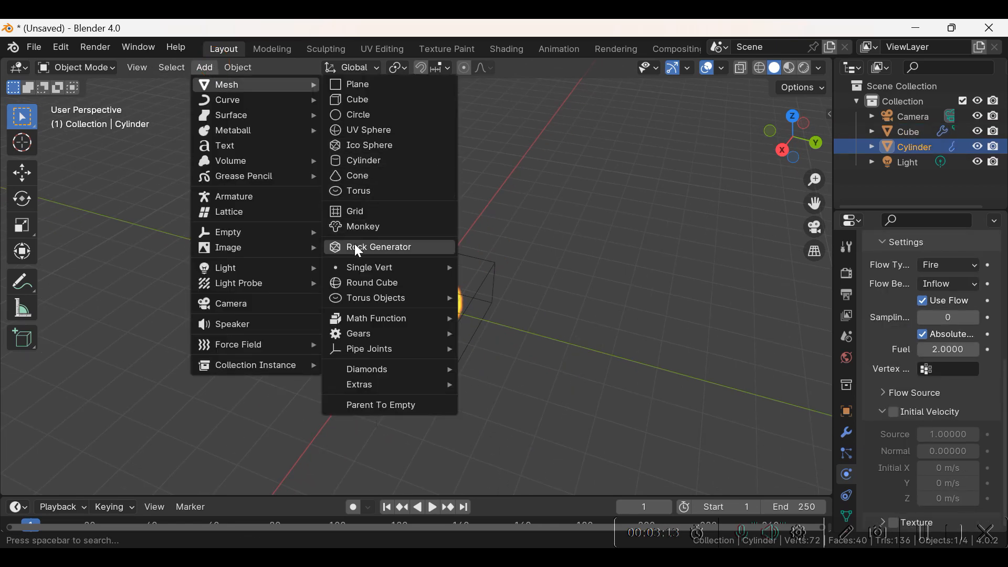
left_click(369, 147)
scroll(484, 254, "up", 4)
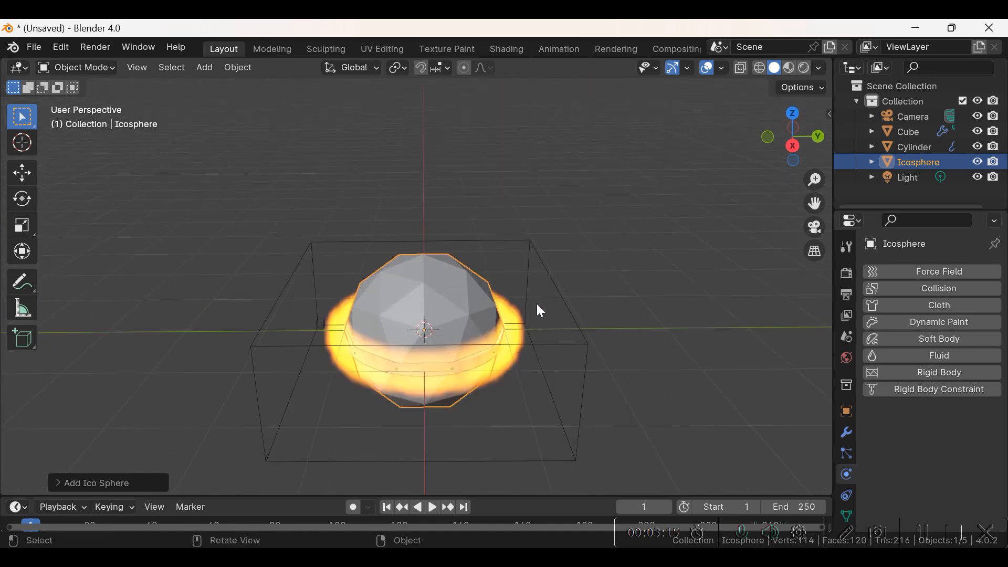
- Move the ico sphere off the cylinder and lower it along the Z axis so it sits clear below the fire
key("g")
left_click(411, 452)
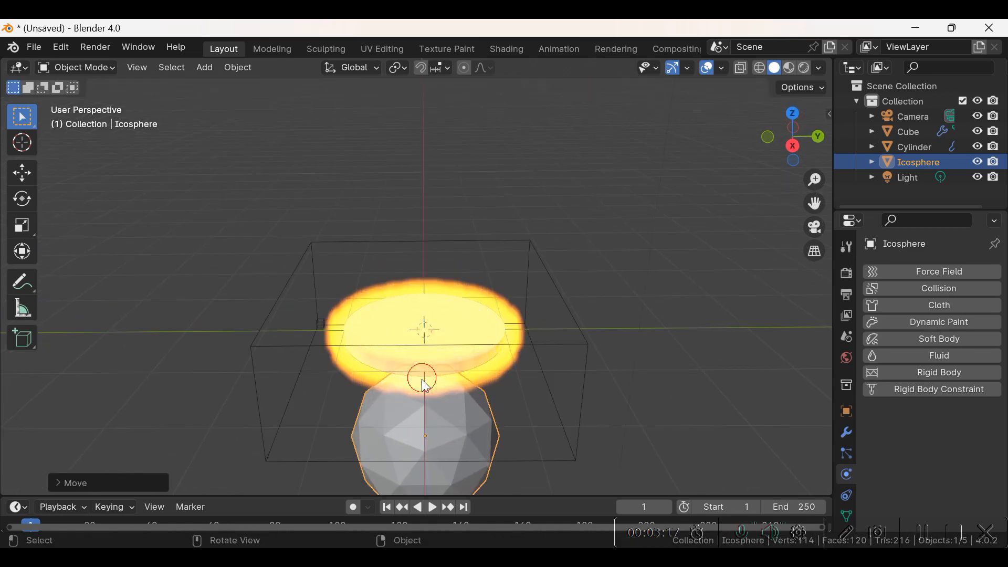
mouse_move(411, 455)
middle_mouse_down()
mouse_move(416, 387)
mouse_move(420, 447)
middle_mouse_up()
key("g")
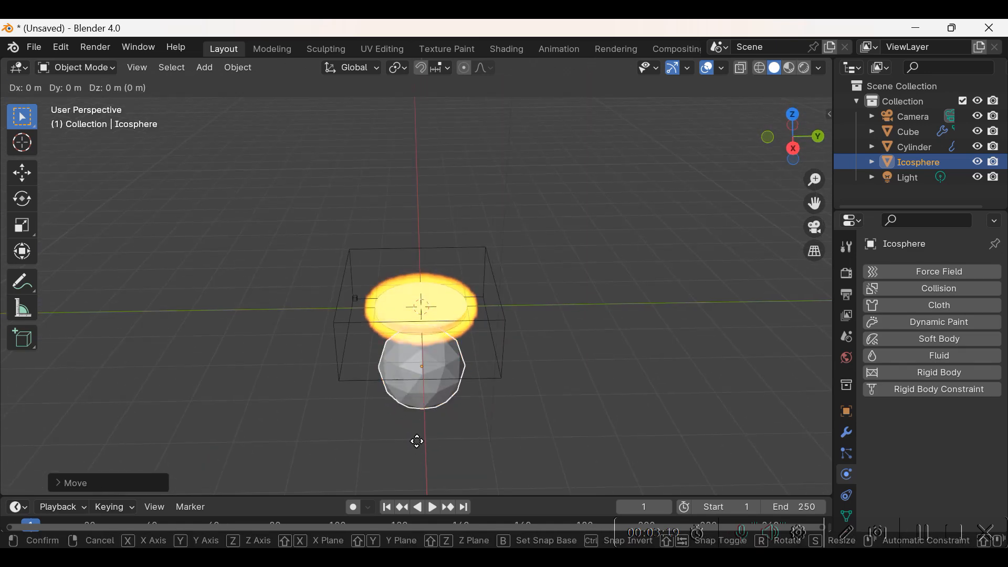
key("z")
left_click(439, 425)
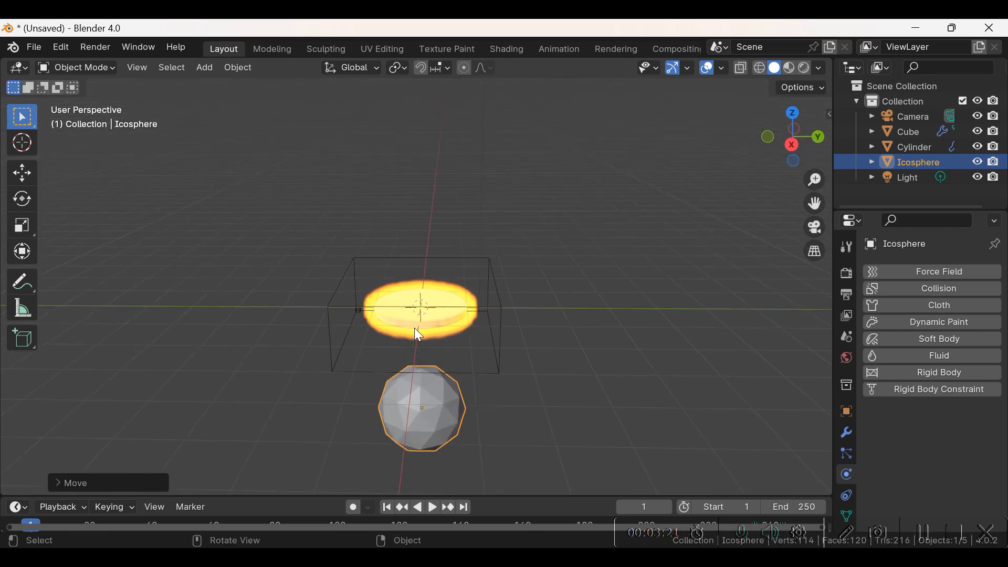
- Add a particle system of type Emitter to the cylinder
left_click(415, 314)
scroll(438, 367, "up", 3)
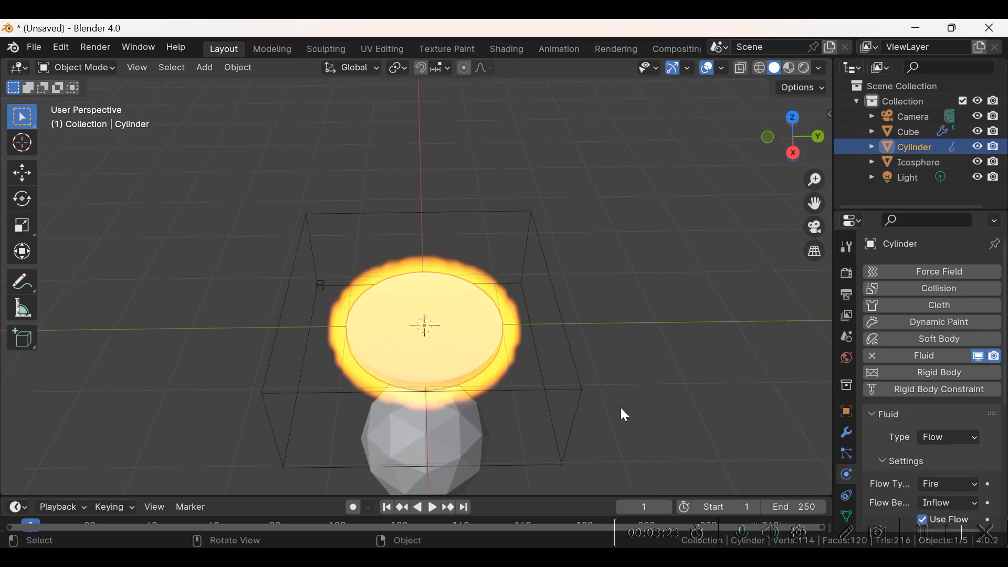
scroll(978, 420, "down", 10)
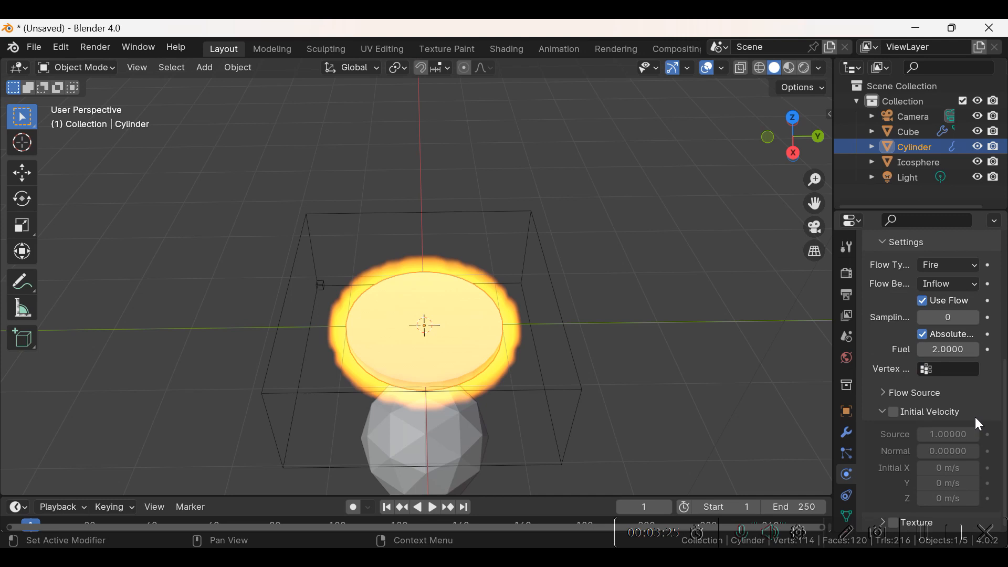
scroll(939, 427, "up", 3)
scroll(928, 433, "down", 3)
left_click(847, 454)
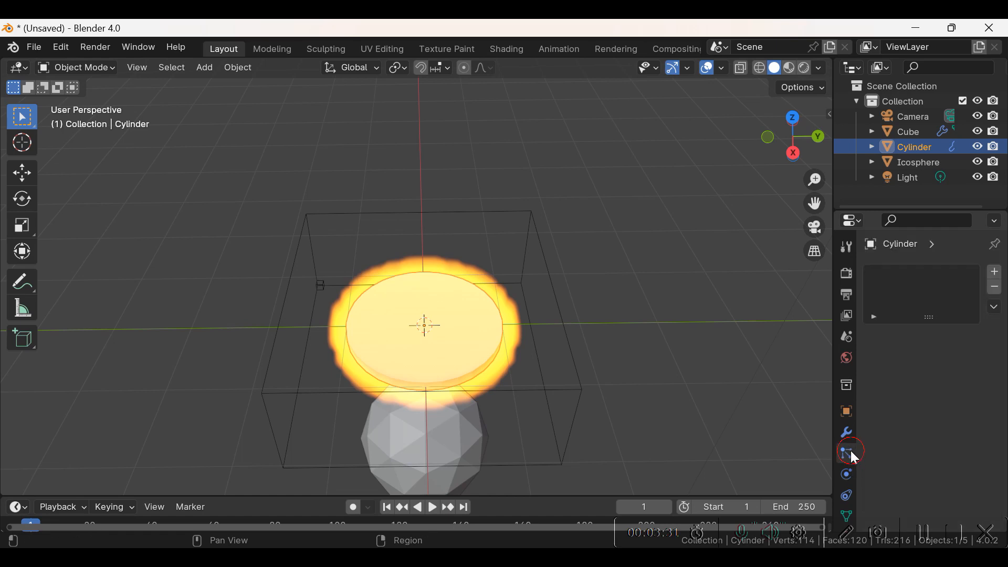
left_click(997, 274)
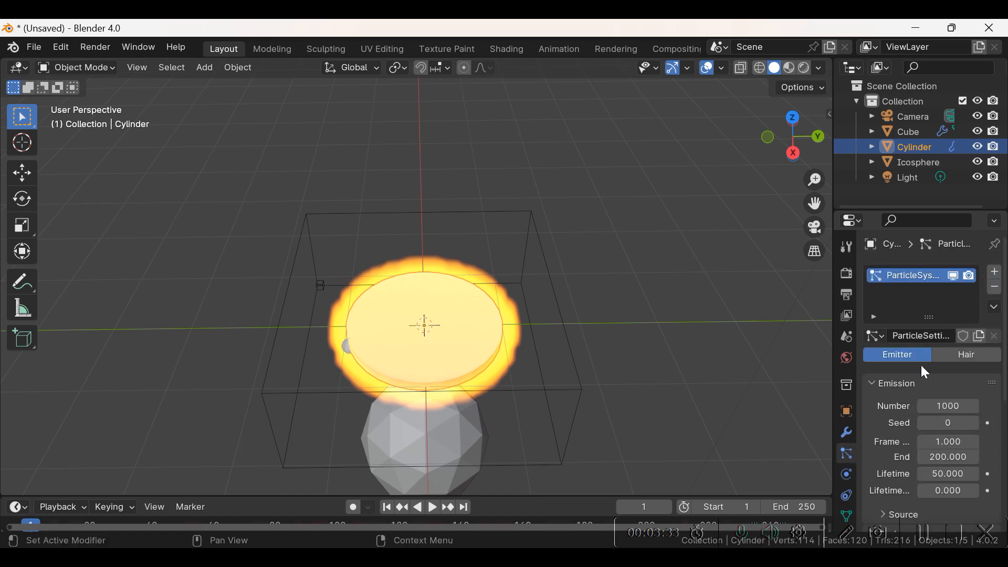
left_click(962, 356)
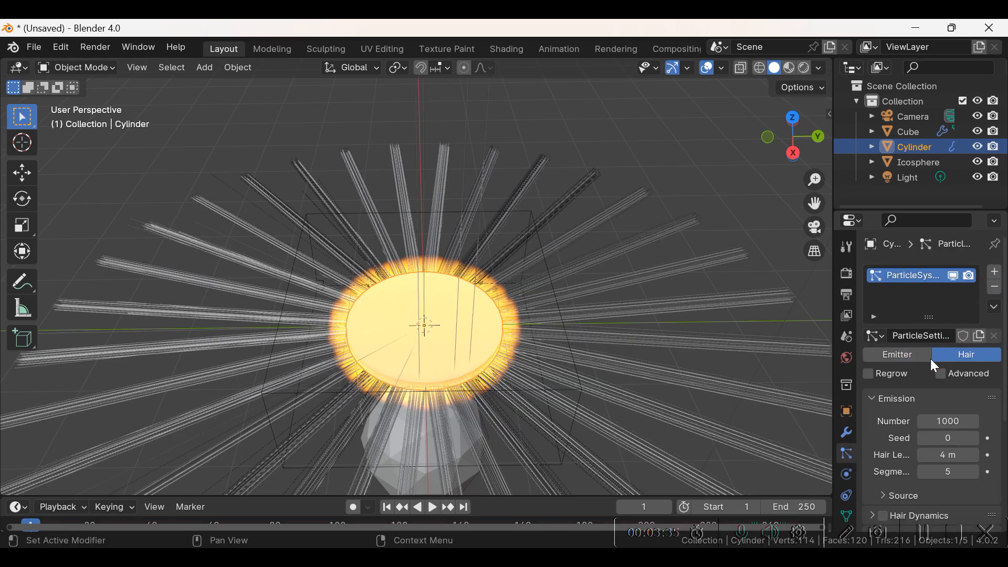
left_click(922, 355)
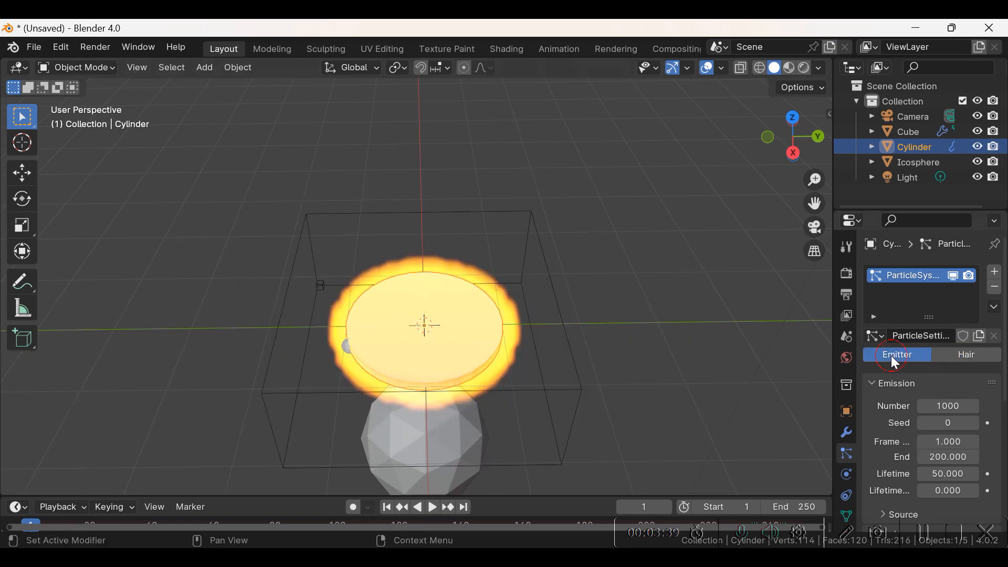
scroll(951, 436, "down", 5)
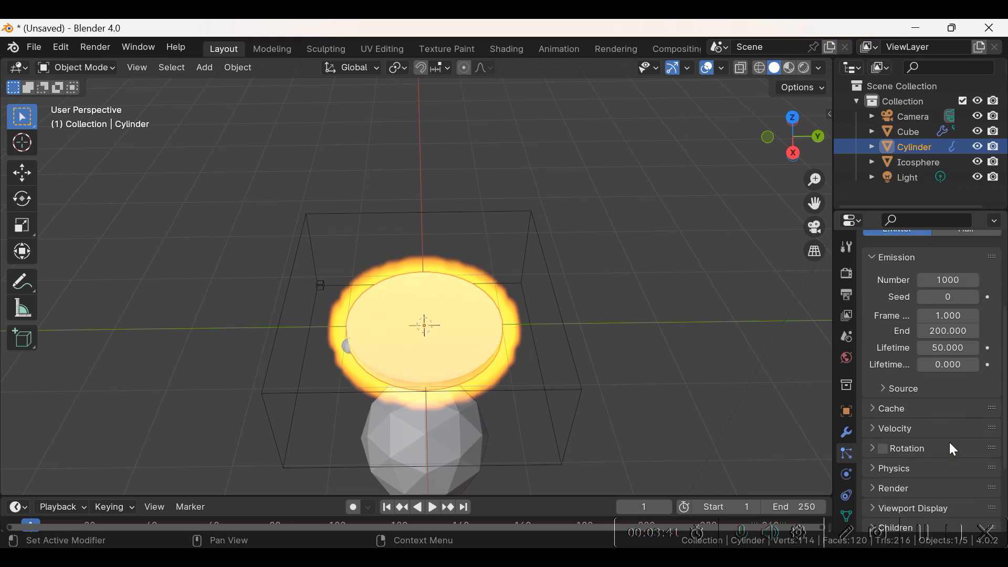
scroll(927, 450, "up", 3)
middle_click_drag(603, 368, 601, 284)
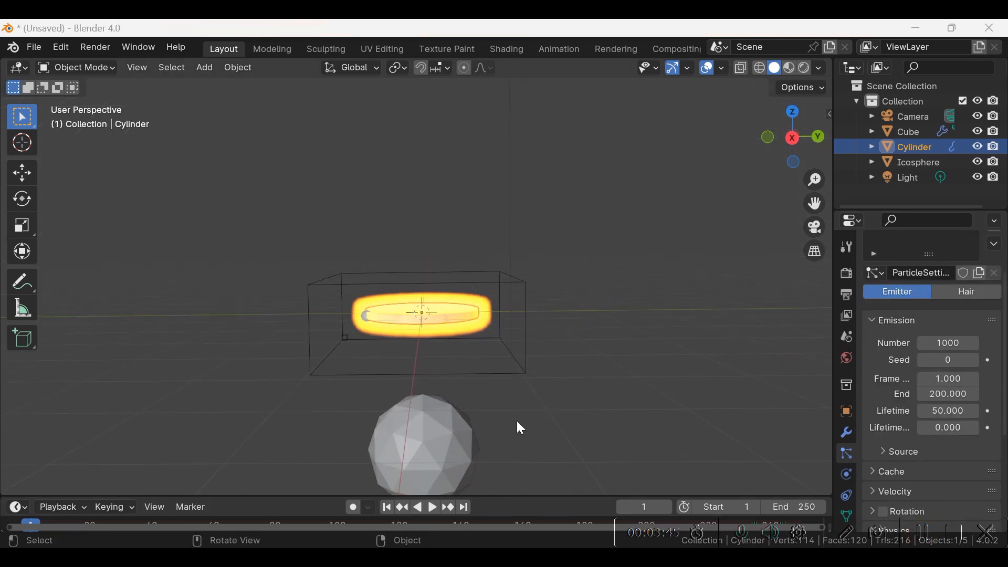
- Play back the particle emission together with the fire, stop it, and return to the first frame
key("space")
middle_click_drag(509, 396, 450, 376)
key("space")
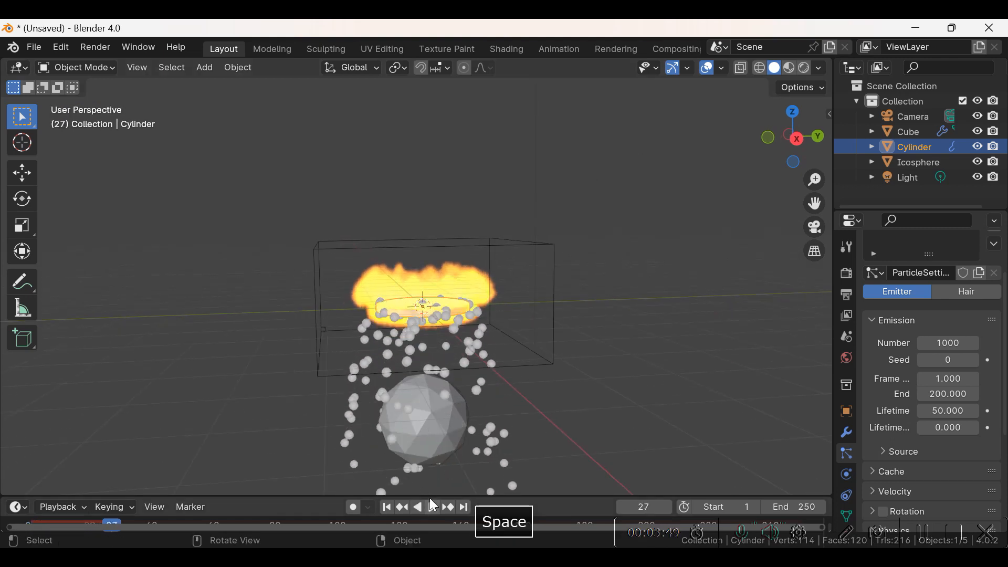
left_click(387, 507)
- Set the Gravity field weight of the cylinder's particle system to 0
scroll(915, 433, "down", 6)
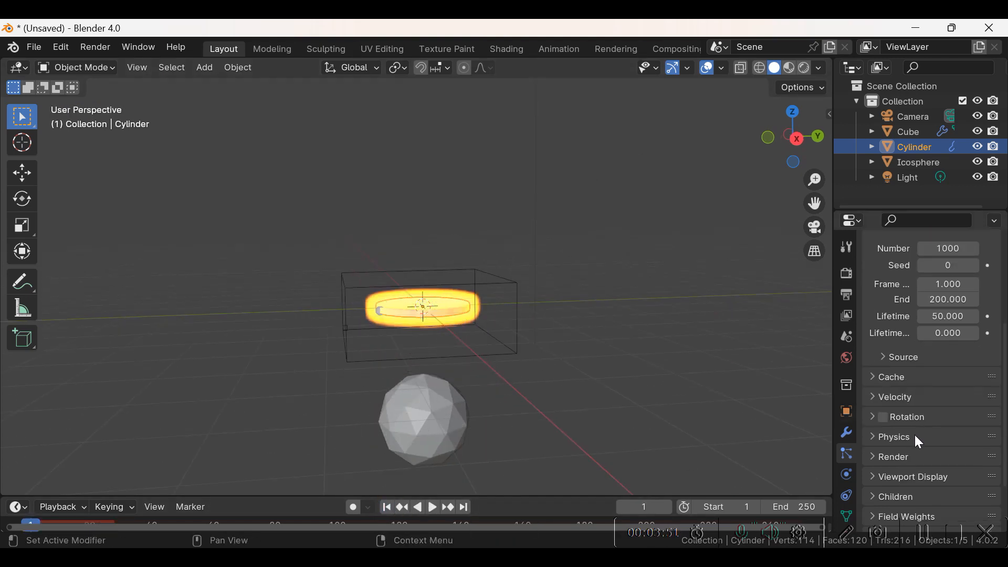
scroll(923, 450, "down", 2)
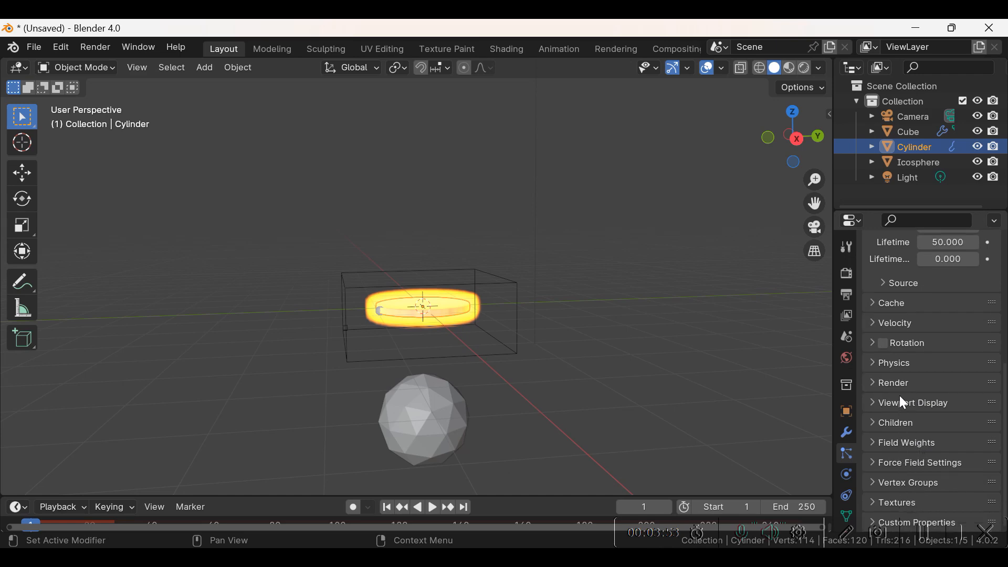
left_click(895, 444)
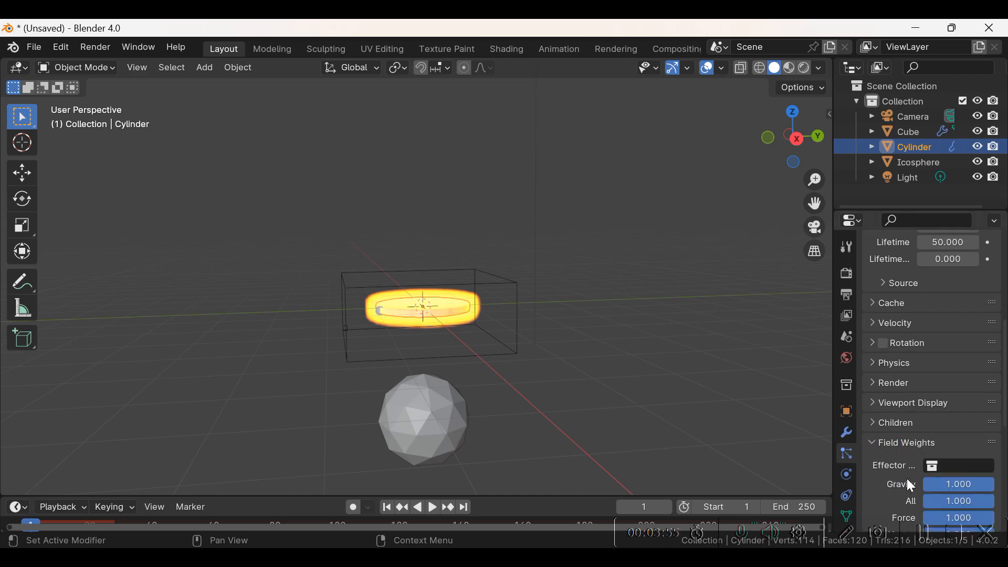
scroll(911, 487, "down", 4)
left_click_drag(966, 391, 892, 392)
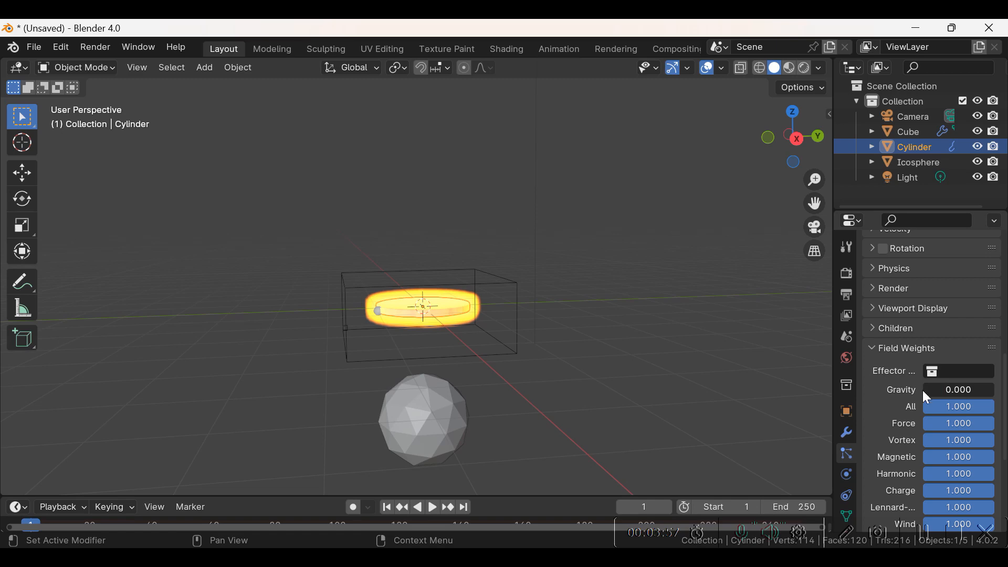
- Preview how the particles behave without gravity, and return the timeline to its start
key("space")
middle_click_drag(453, 415, 493, 391)
key("space")
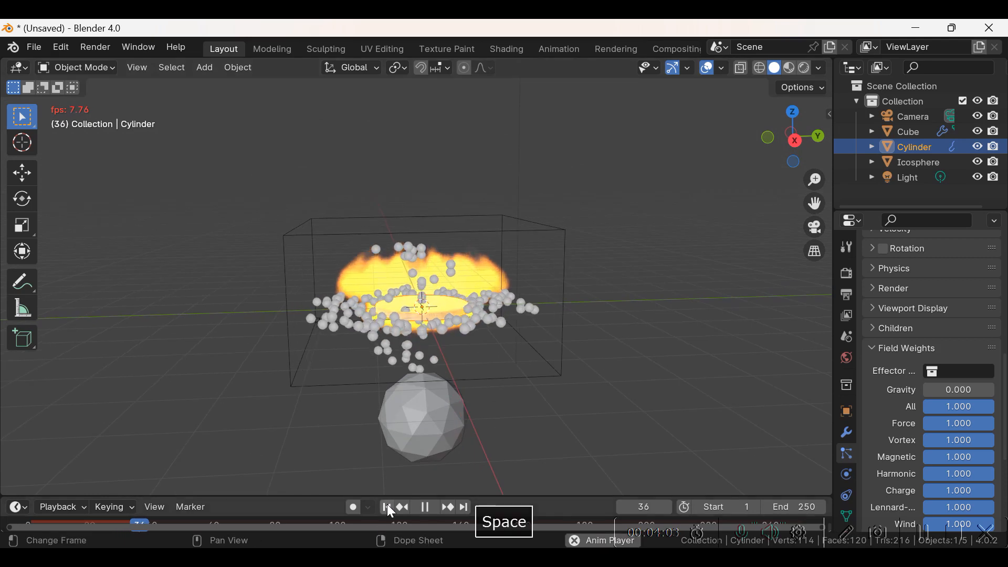
left_click(387, 508)
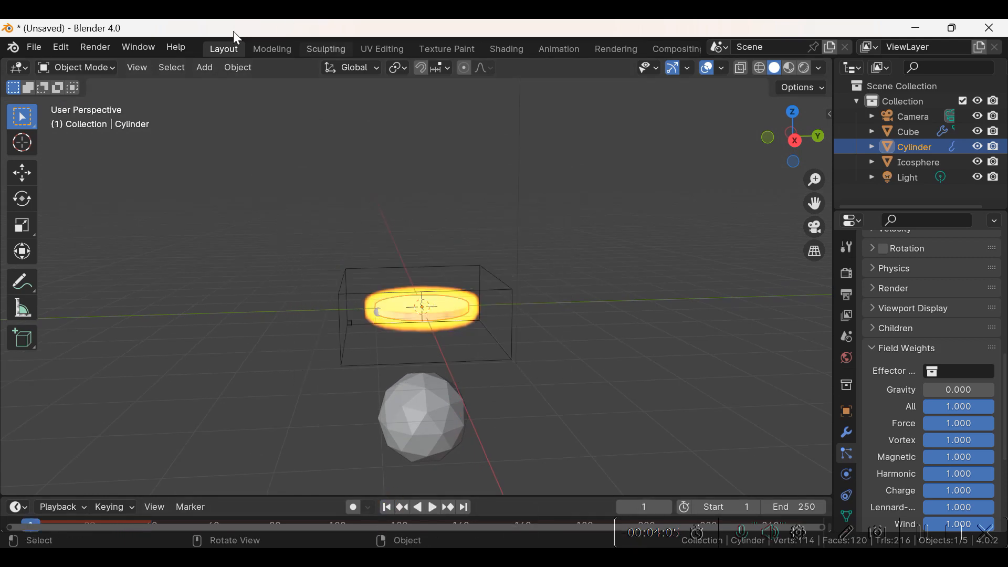
- Add a Wind force field to the scene
left_click(205, 68)
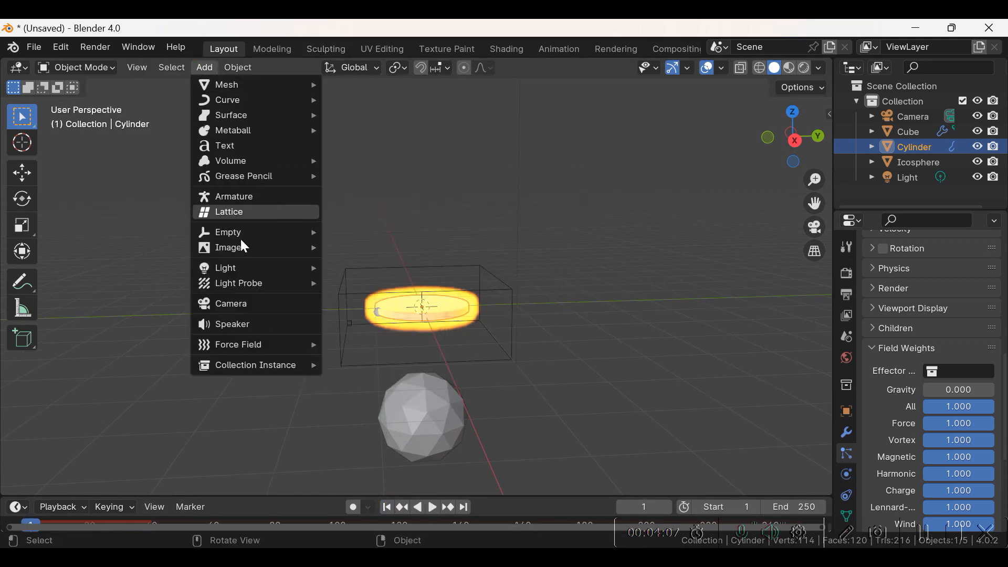
mouse_move(292, 354)
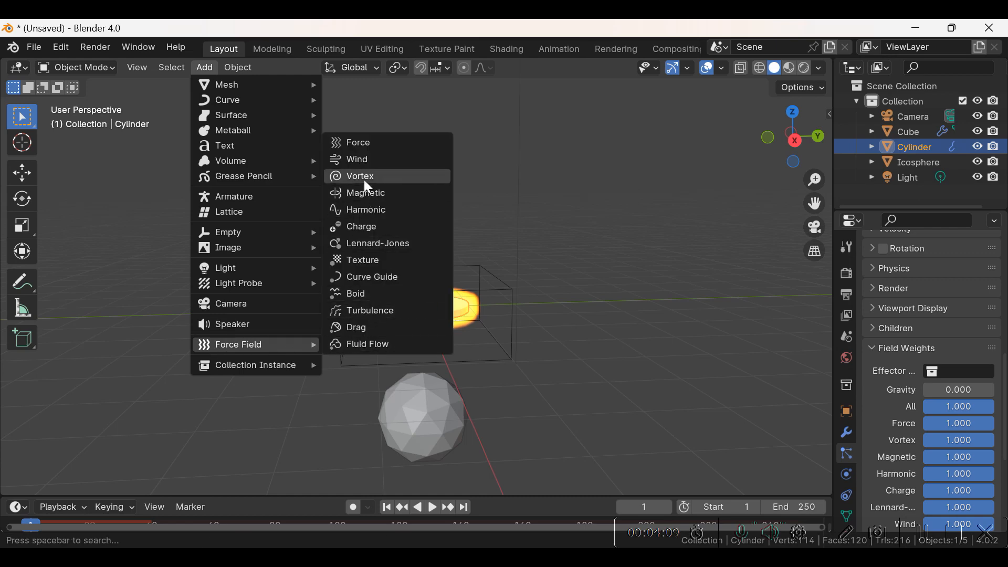
left_click(357, 165)
- Lower the wind force field along the Z axis to about -1.449 m, between the cylinder and the ico sphere
left_click(795, 140)
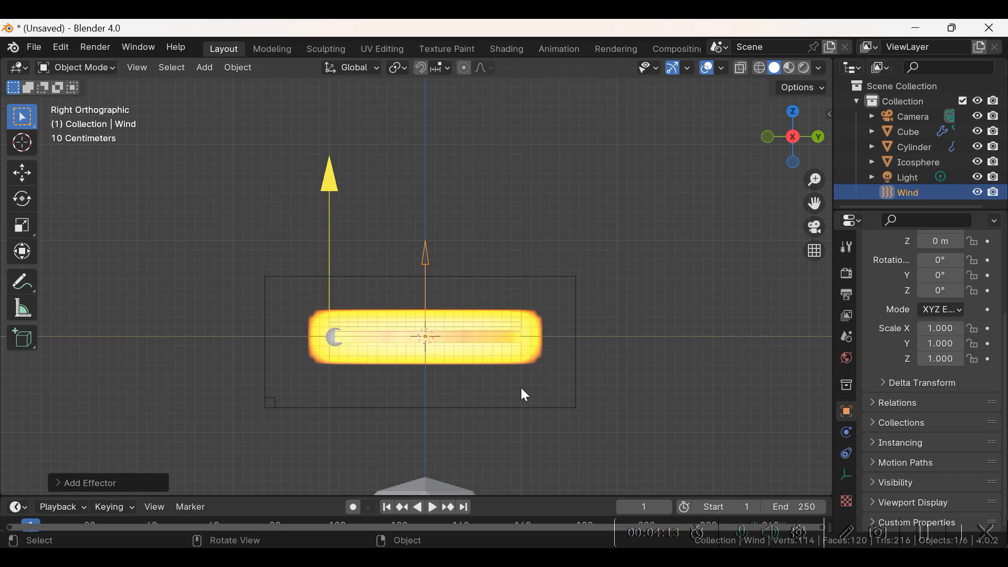
key("g")
key("z")
left_click(510, 94)
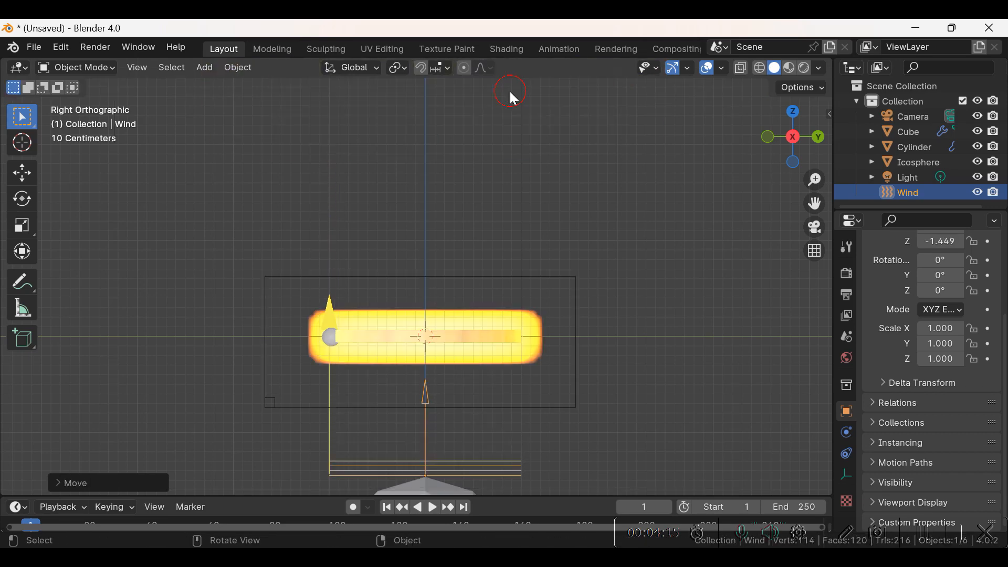
scroll(491, 235, "down", 4)
middle_click_drag(474, 280, 455, 358)
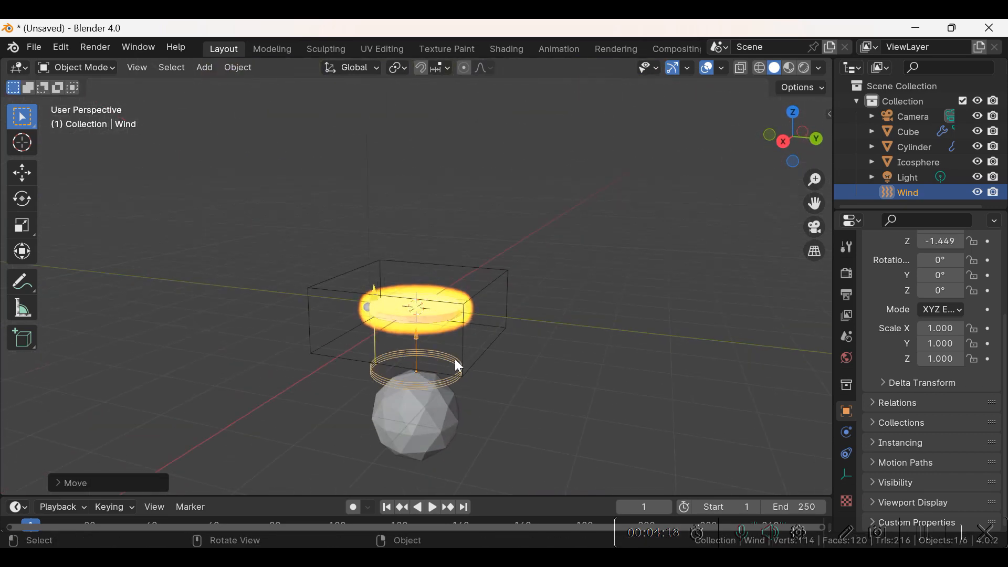
- Set the wind force field's strength to 4 and play back its effect on the particles
left_click(847, 453)
left_click(847, 434)
left_click(940, 408)
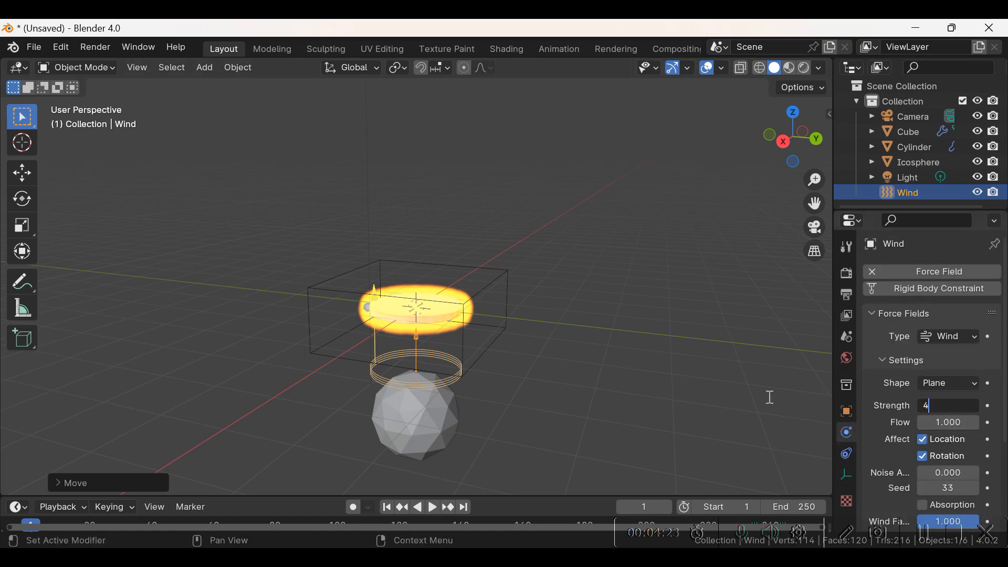
key("Return")
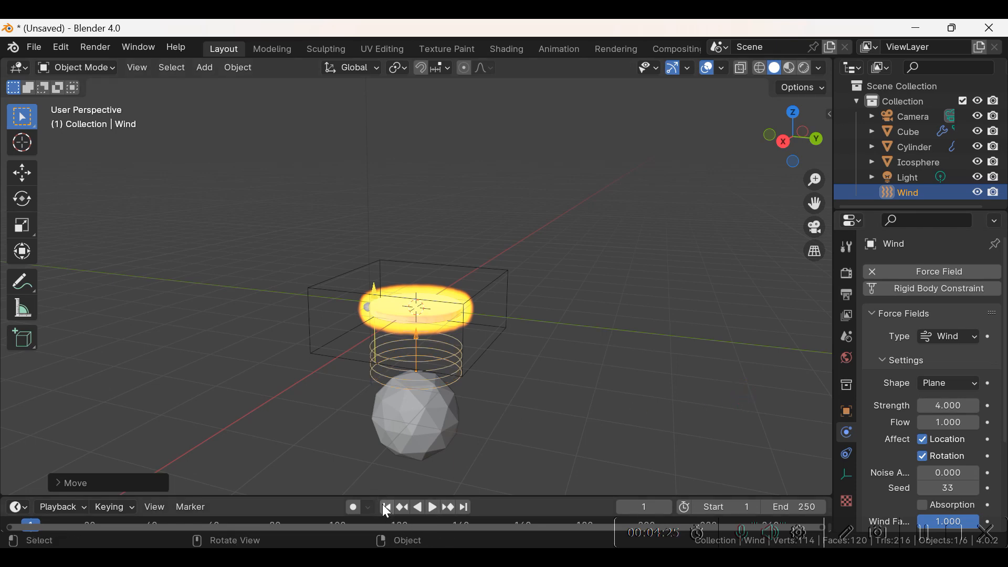
key("space")
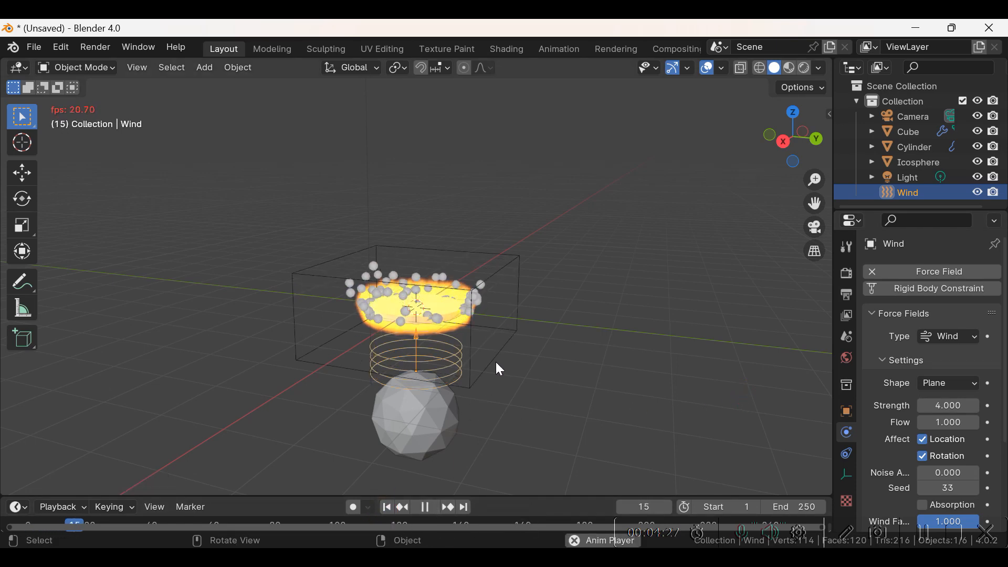
key("space")
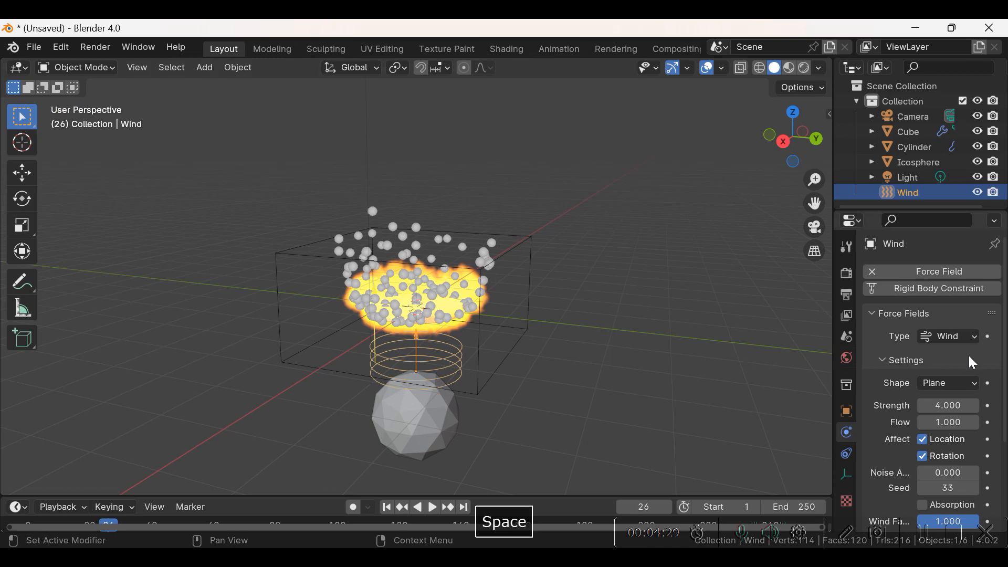
- Set the wind force field's strength to 3 and replay the simulation from the first frame
left_click(952, 405)
type("3")
key("Return")
left_click(387, 510)
key("space")
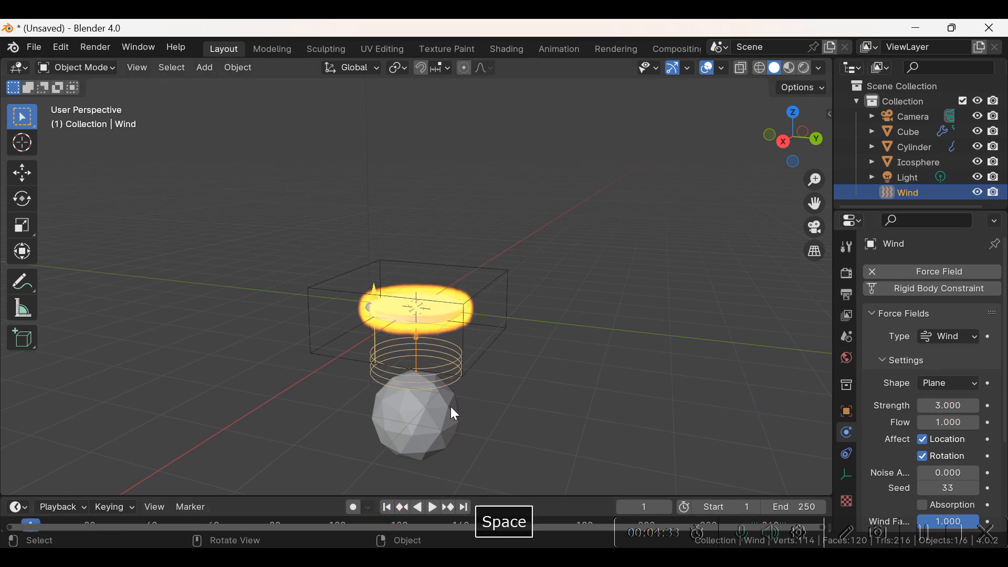
key("space")
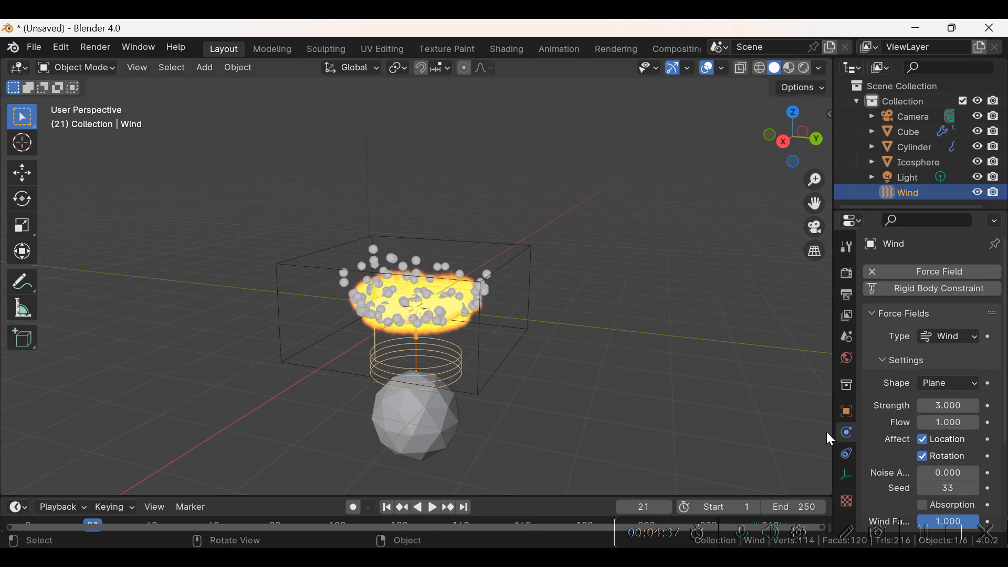
- Set the cylinder's particle emission number to 400 and play back the simulation from the first frame
left_click(423, 327)
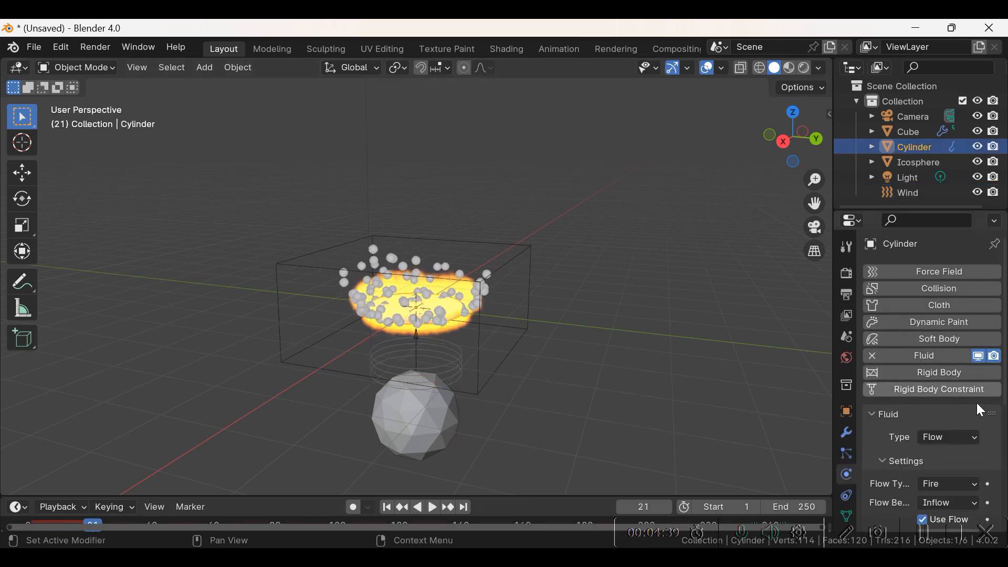
scroll(962, 449, "down", 2)
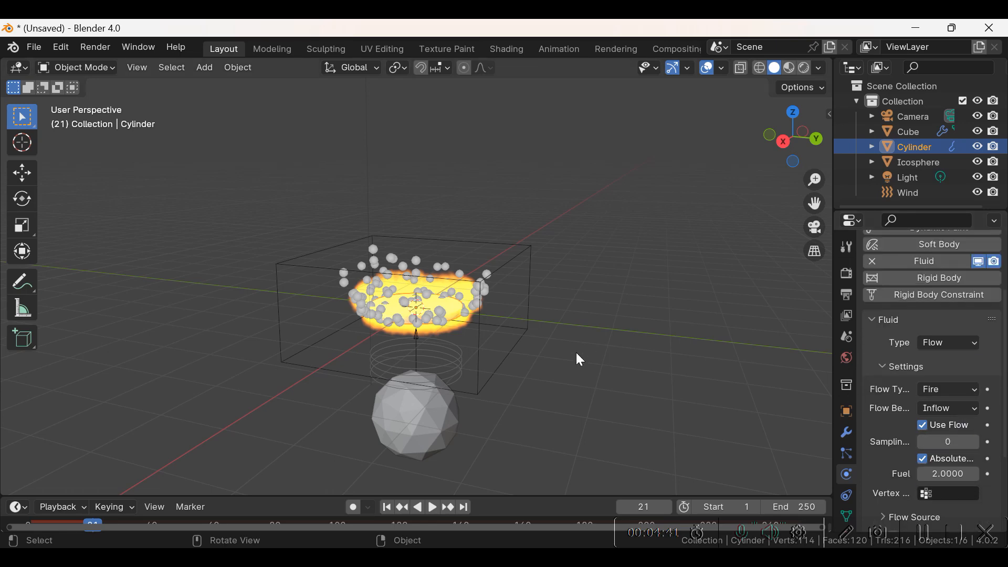
left_click(843, 453)
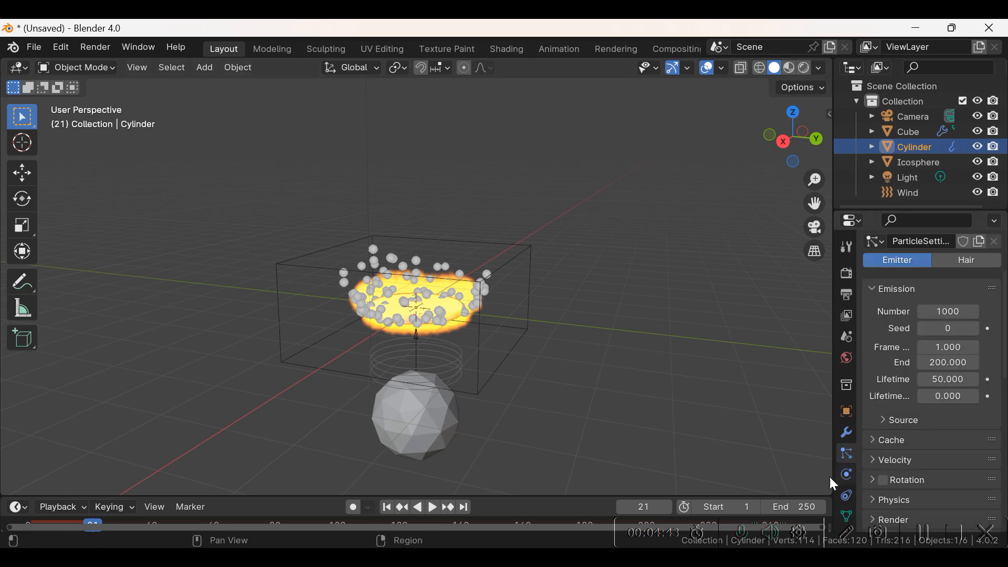
left_click(954, 374)
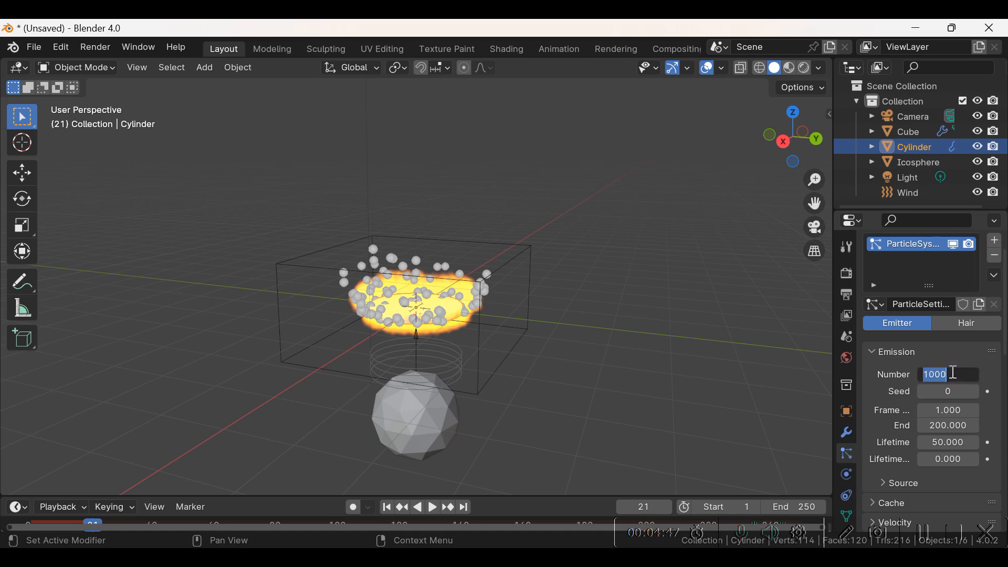
type("40")
key("Return")
left_click(386, 507)
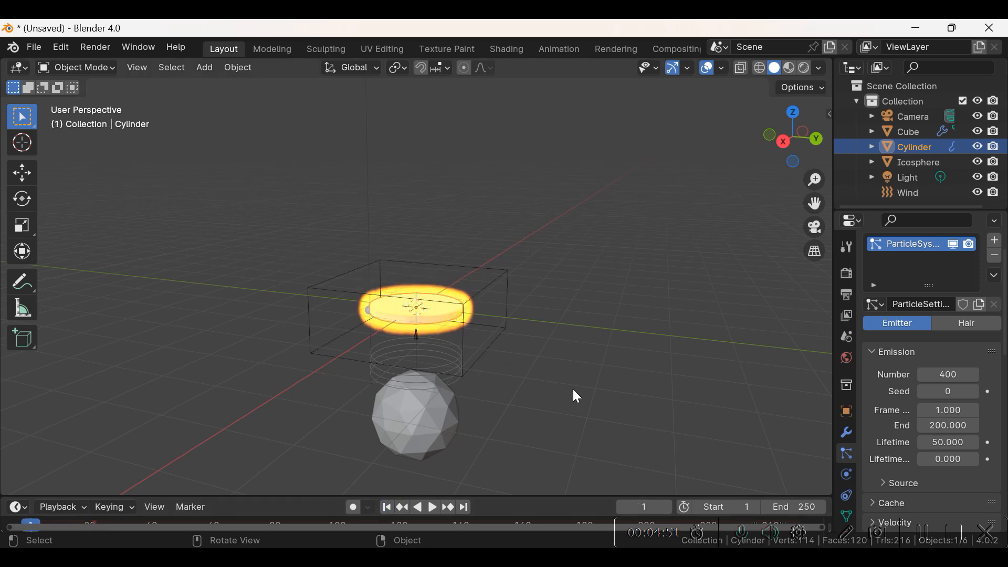
key("space")
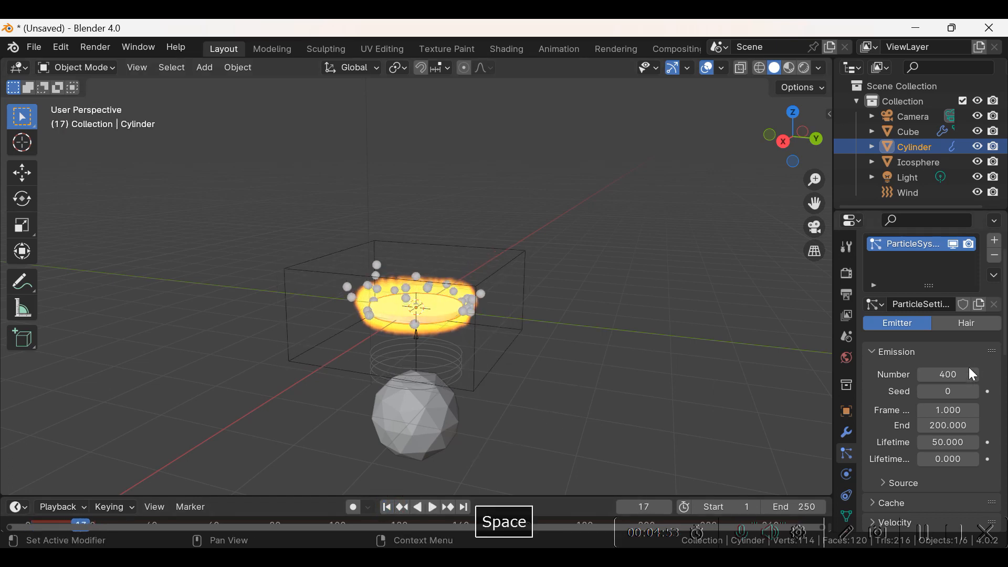
- Set the particle emission number to 200, play back the simulation, and return to the first frame
double_click(969, 374)
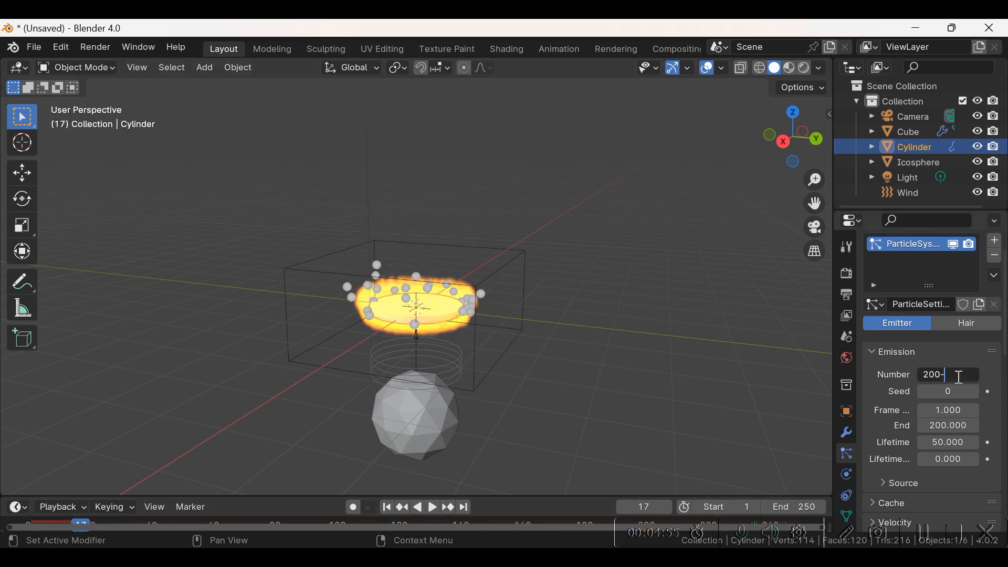
key("Return")
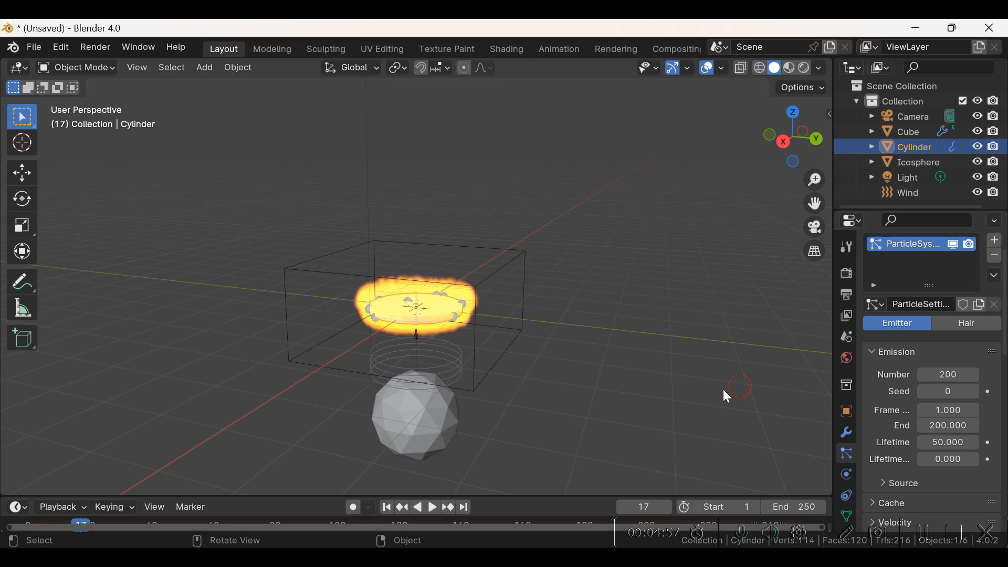
key("space")
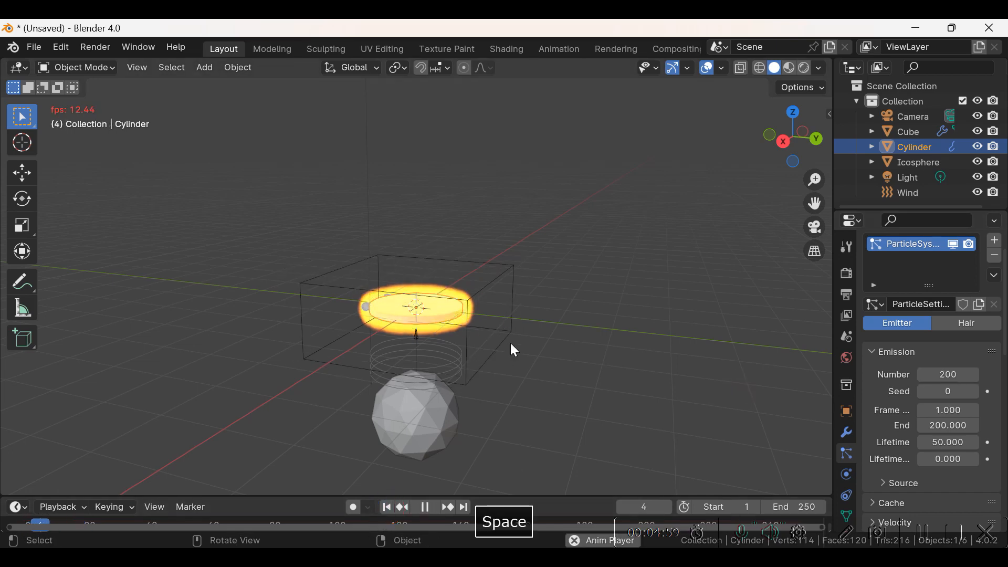
key("space")
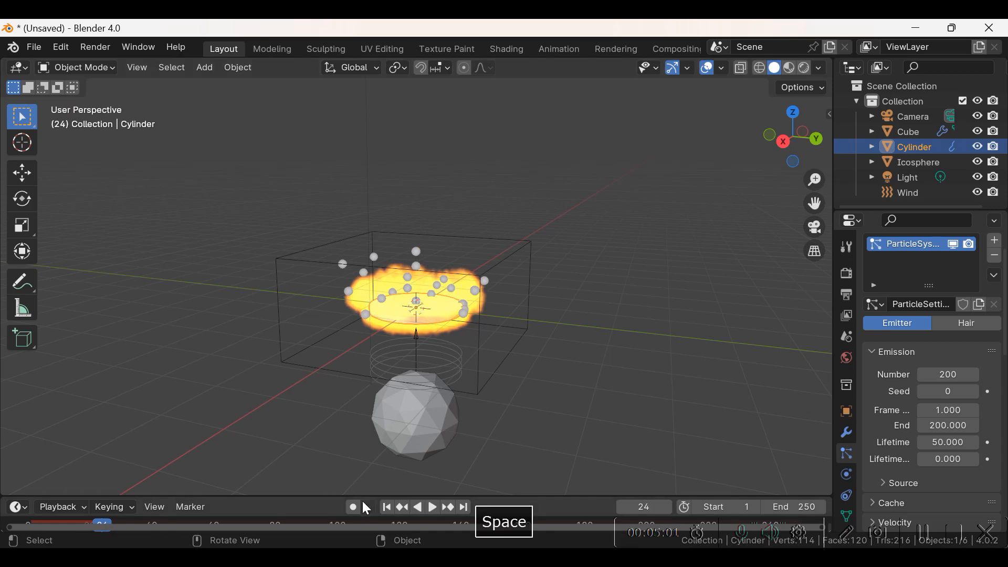
left_click(387, 507)
- Set the particle emission number to 100 and play back the simulation to check the particles rising through the fire
double_click(942, 375)
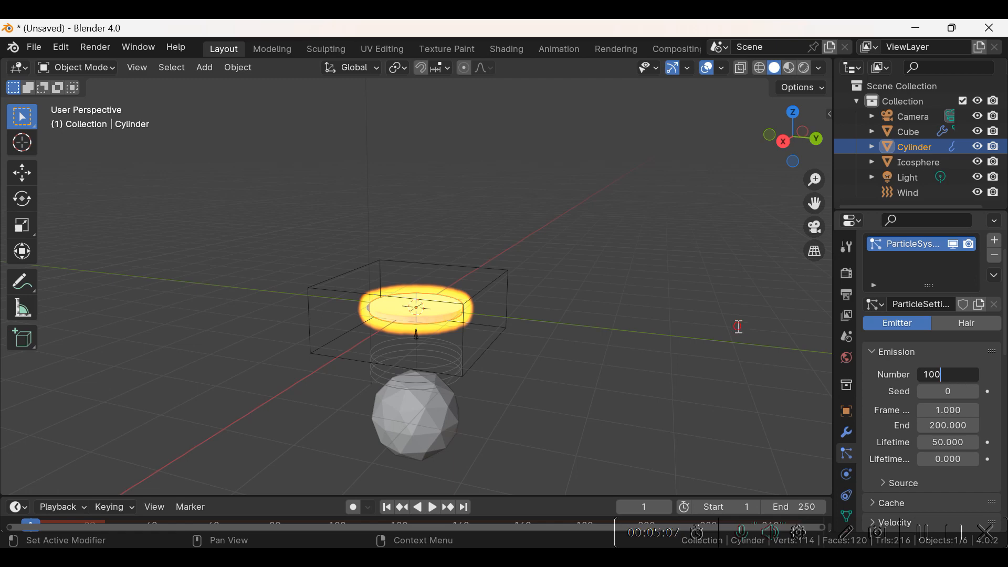
key("Return")
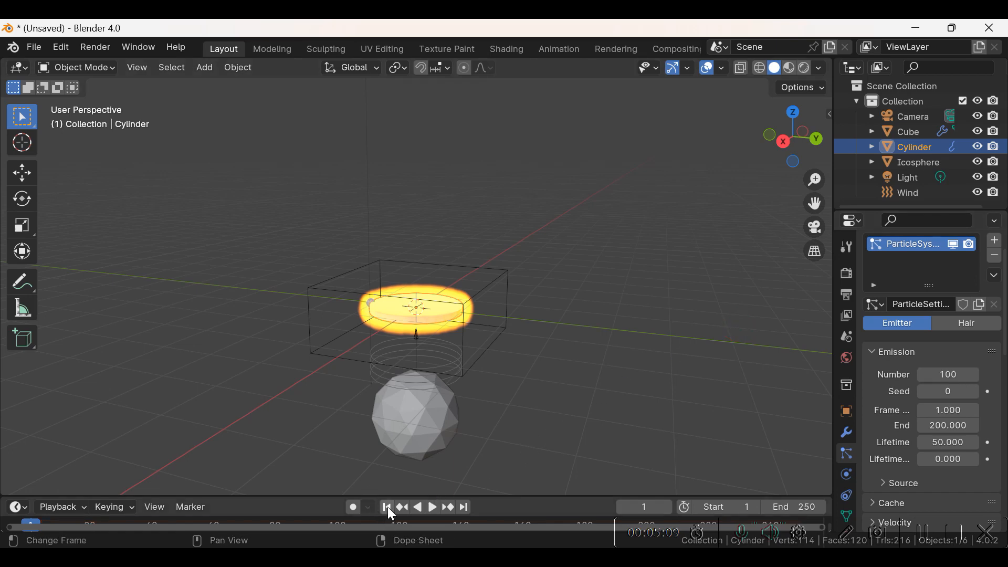
key("space")
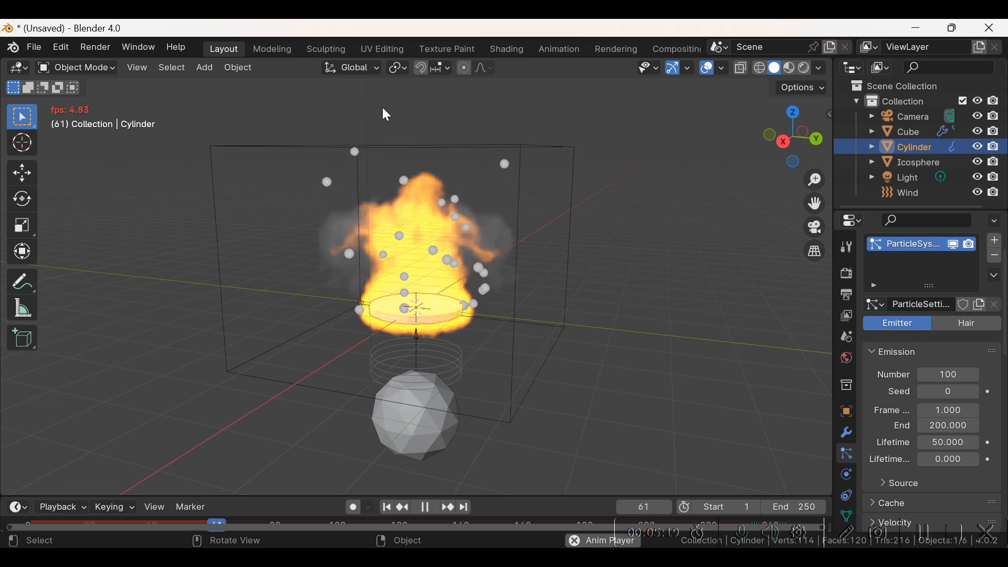
key("space")
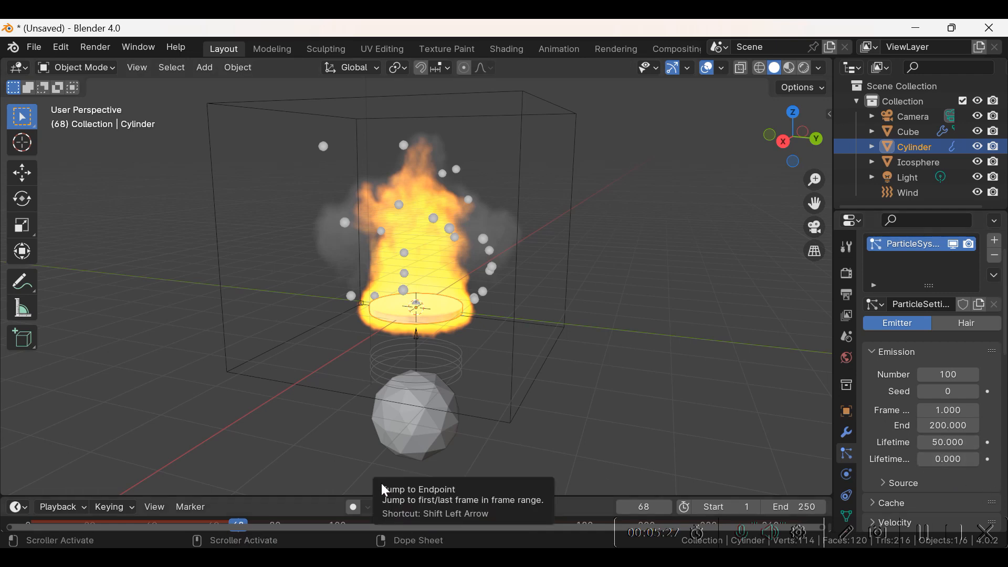
- Render the cylinder's particles as Object, with the Icosphere as the instance object
scroll(944, 480, "down", 5)
scroll(940, 475, "down", 4)
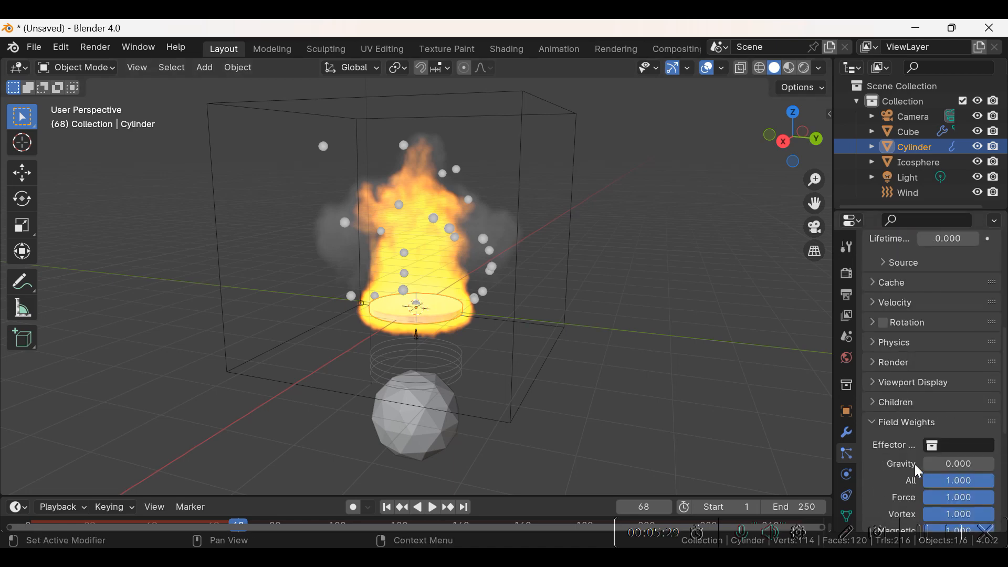
scroll(909, 404, "up", 3)
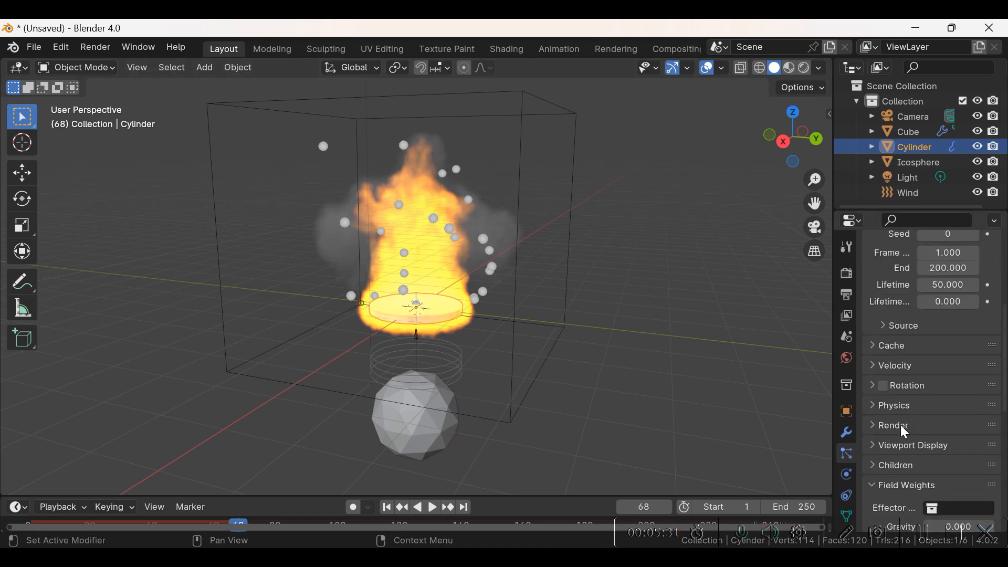
left_click(904, 406)
left_click(900, 406)
left_click(901, 426)
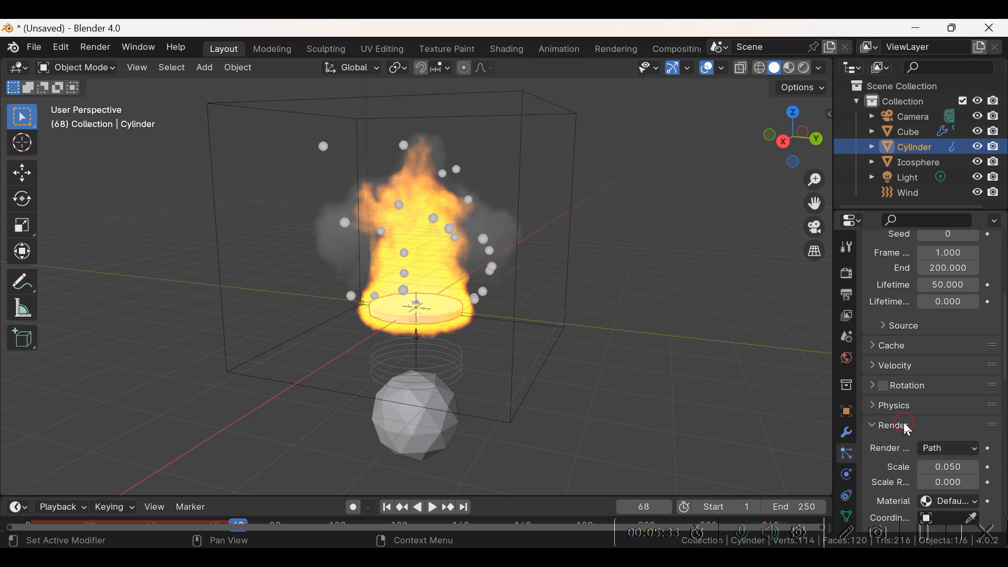
scroll(907, 432, "down", 4)
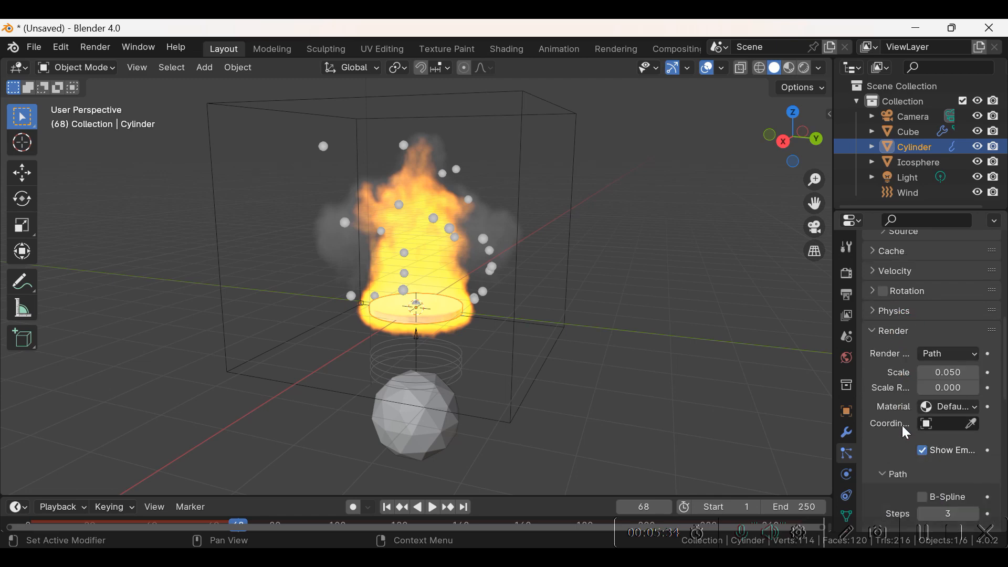
left_click(952, 354)
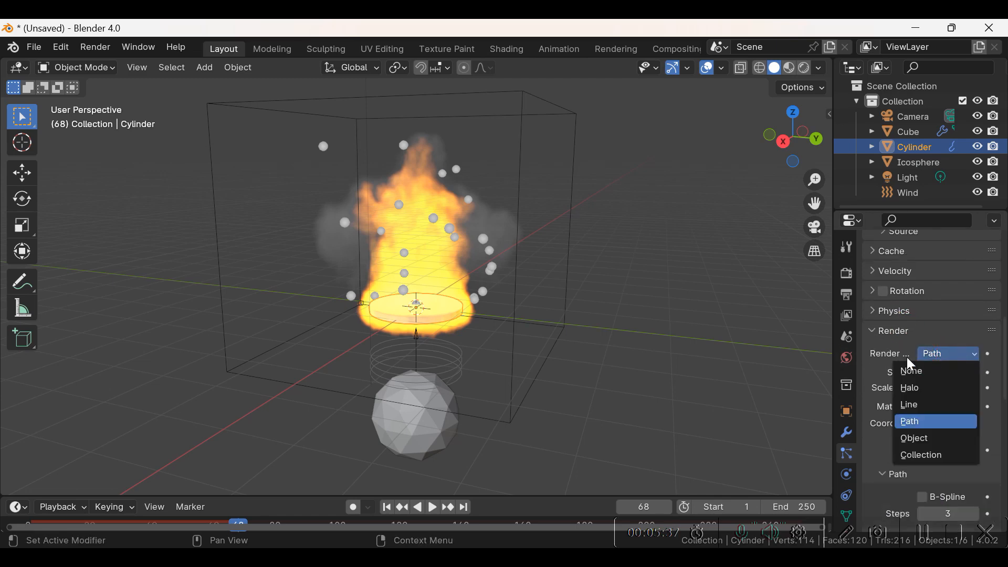
left_click_drag(833, 372, 751, 377)
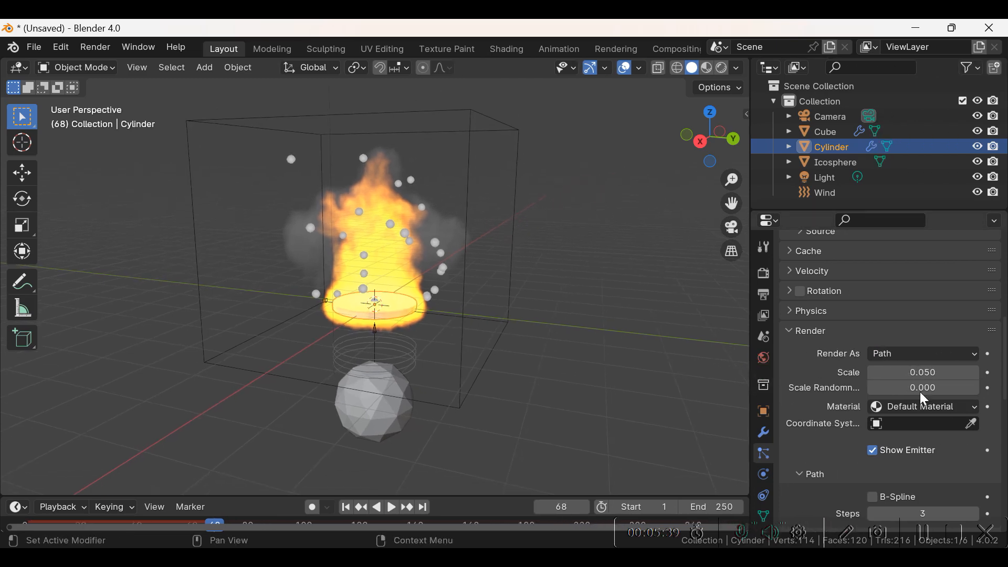
left_click(890, 357)
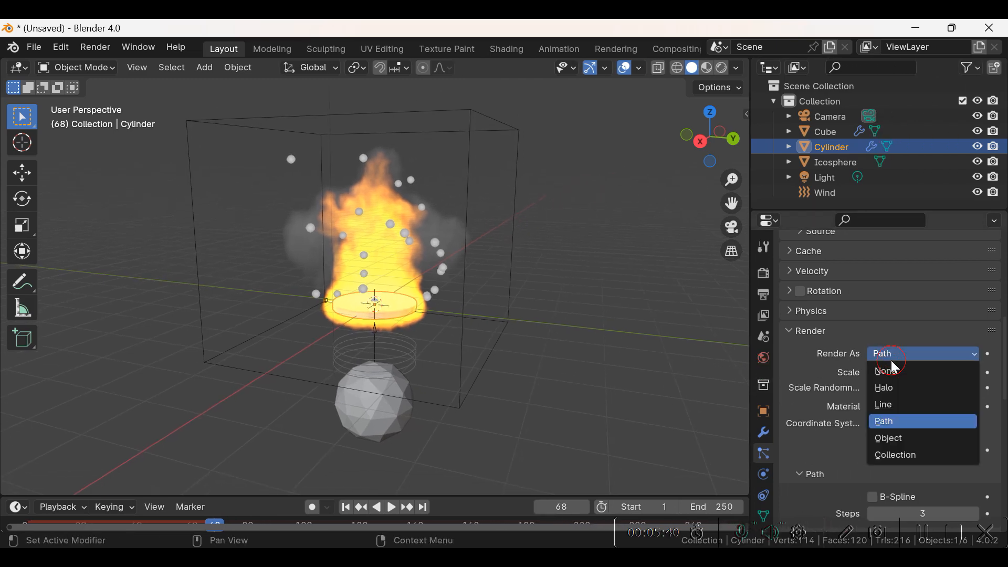
left_click(889, 439)
scroll(884, 436, "down", 2)
left_click(972, 434)
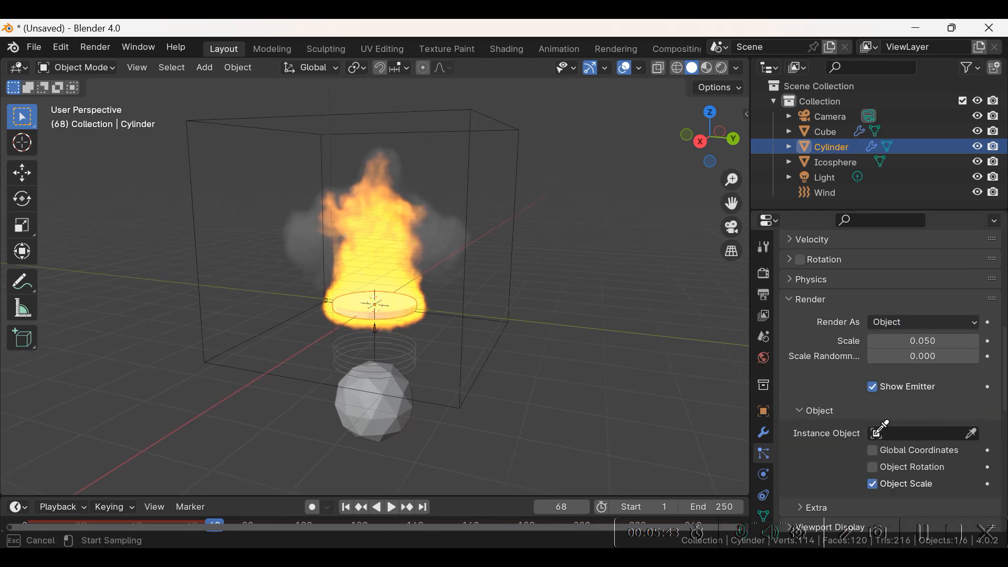
left_click(405, 399)
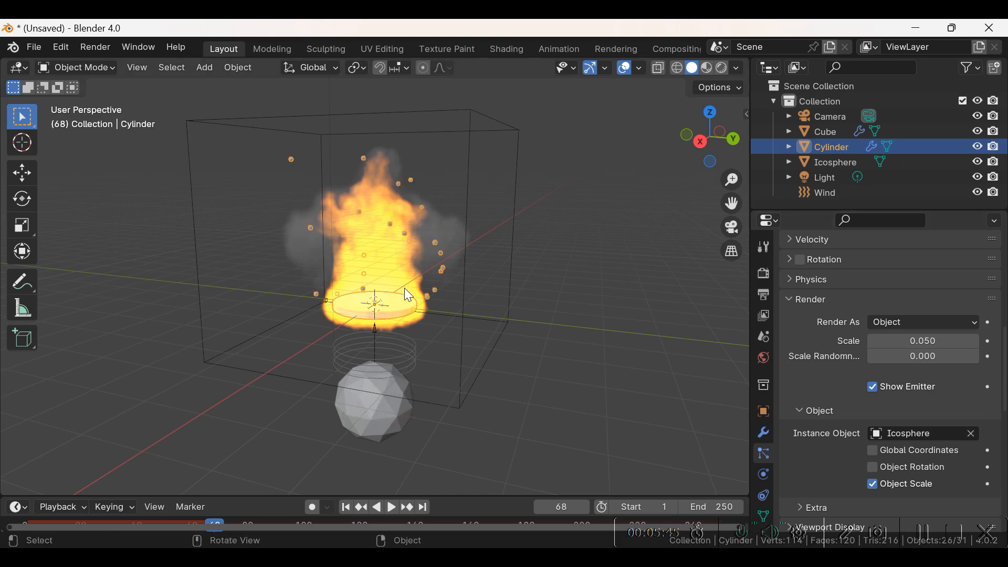
- Set the particles' render scale to 0.060 and the scale randomness to 0.628
scroll(404, 287, "up", 10)
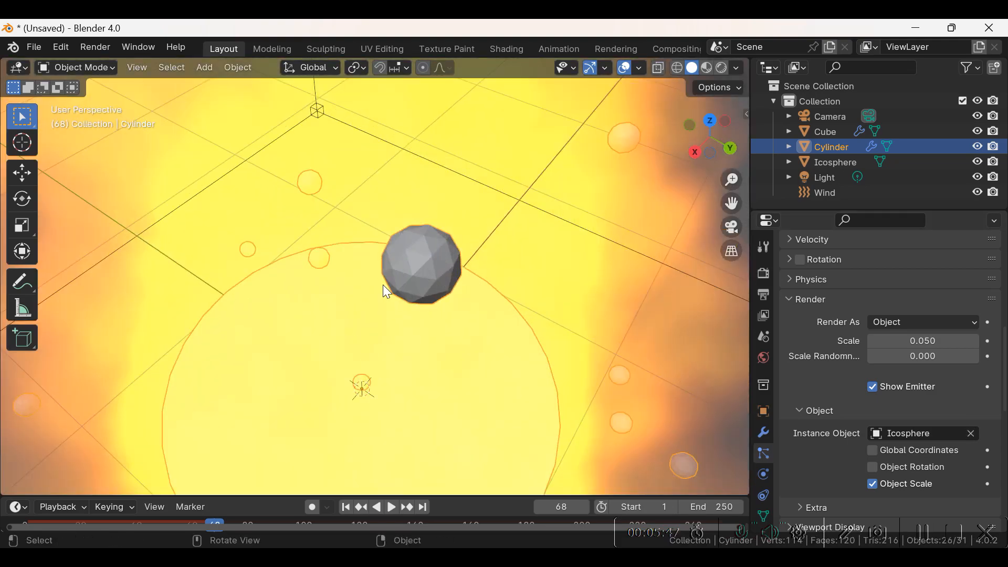
scroll(358, 298, "down", 4)
middle_click_drag(358, 298, 443, 251)
scroll(443, 251, "down", 4)
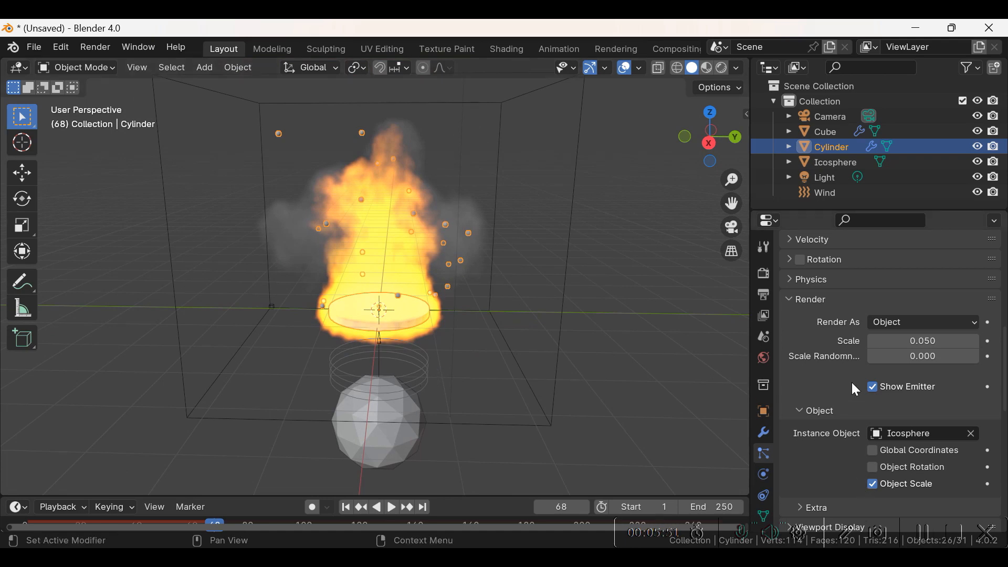
scroll(859, 380, "up", 3)
left_click_drag(922, 404, 937, 421)
scroll(446, 285, "up", 6)
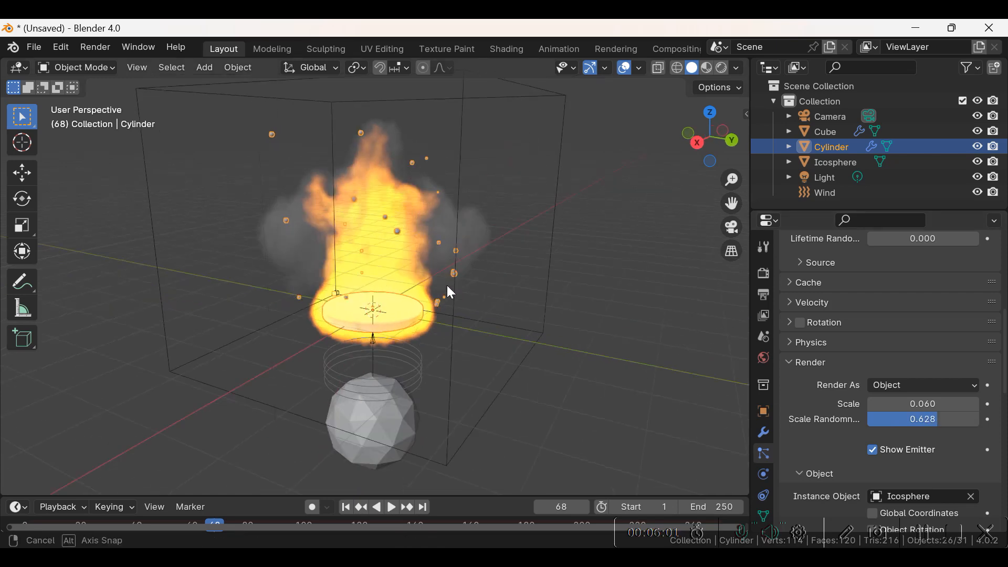
- Raise the particles' scale randomness to 0.777 and deselect the cylinder
middle_click_drag(288, 314, 561, 237)
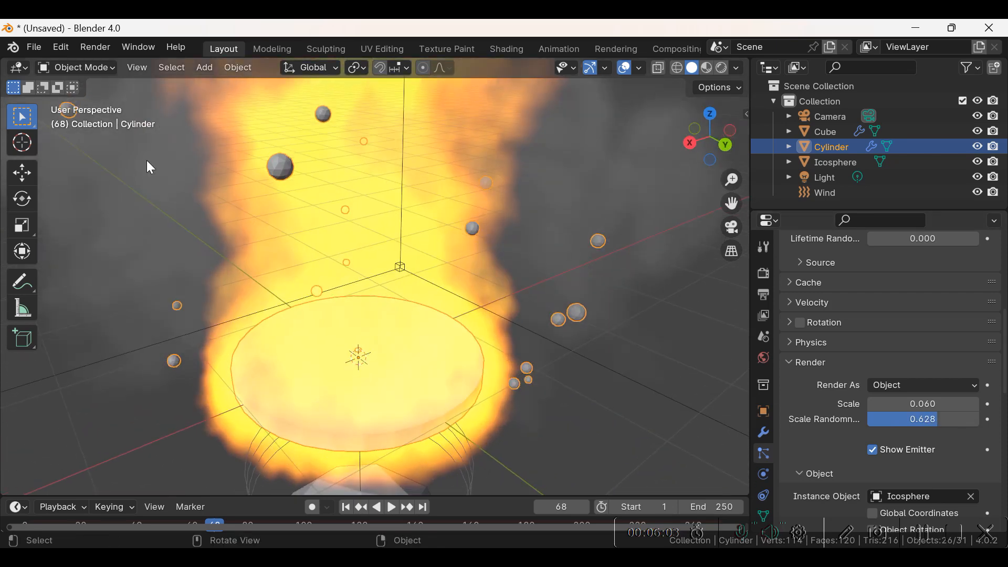
mouse_move(932, 423)
left_mouse_down()
mouse_move(977, 423)
mouse_move(952, 423)
left_mouse_up()
scroll(578, 375, "down", 3)
mouse_move(554, 377)
middle_mouse_down()
mouse_move(101, 317)
mouse_move(745, 319)
mouse_move(486, 301)
mouse_move(234, 305)
mouse_move(543, 365)
middle_mouse_up()
left_click(622, 418)
middle_click_drag(623, 418, 569, 439)
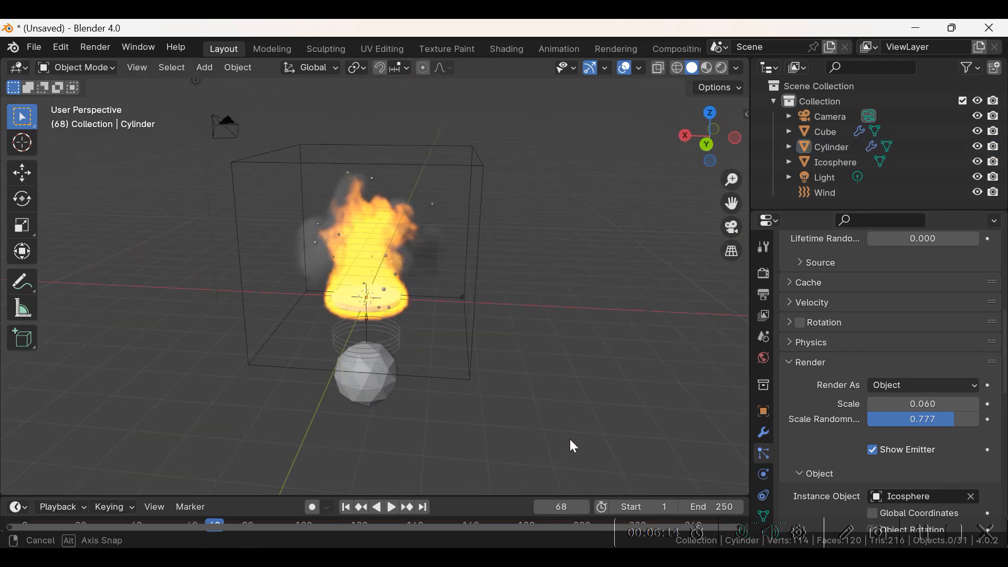
- Display the viewport in rendered shading and examine the emitter and its icosphere particles
left_click(722, 68)
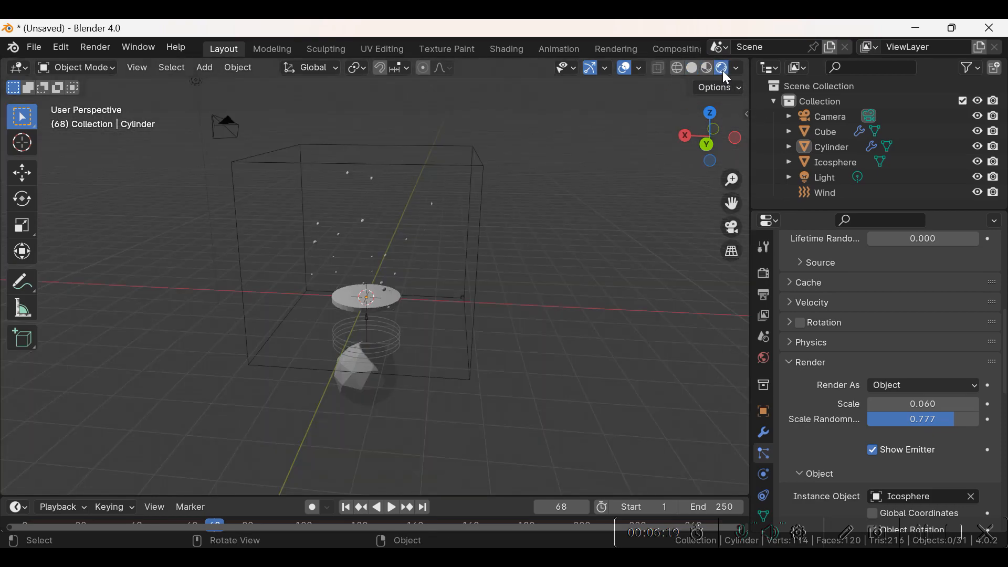
middle_click_drag(373, 304, 278, 308)
scroll(274, 301, "up", 3)
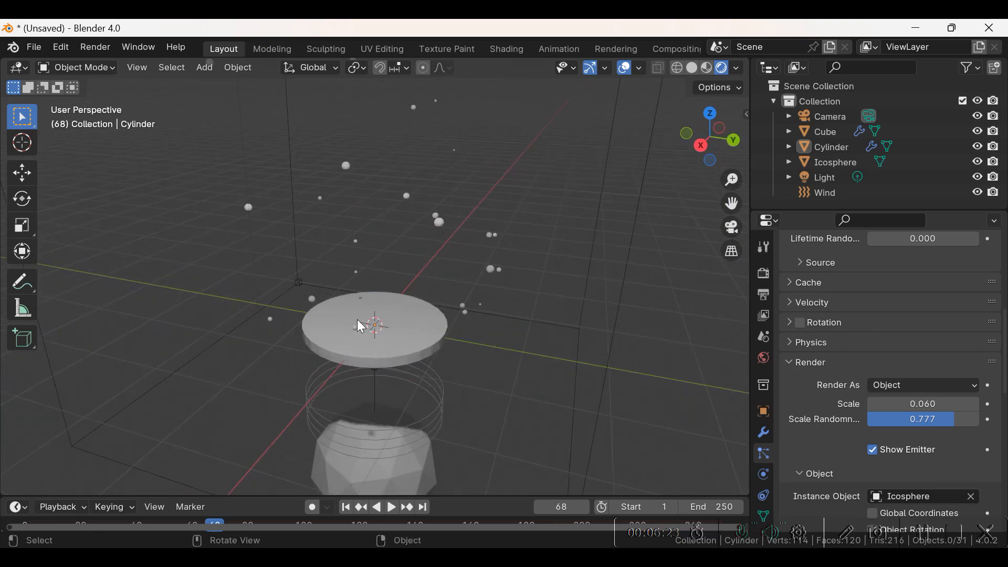
left_click(382, 344)
left_click(657, 379)
scroll(576, 366, "down", 1)
- Switch to the Shading workspace and set its 3D viewport to rendered shading
left_click(506, 49)
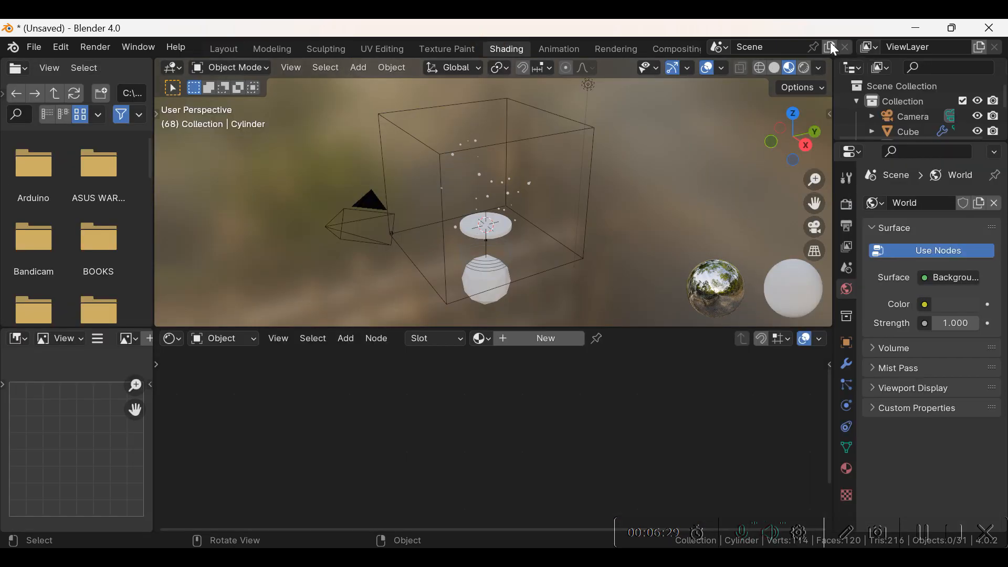
left_click(804, 67)
middle_click_drag(746, 226, 651, 209)
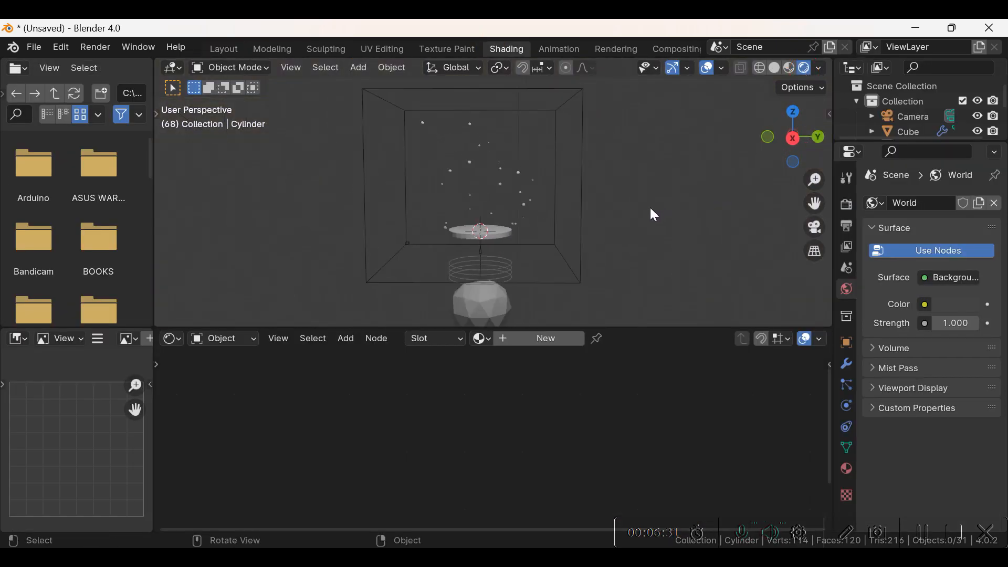
- Add a plane mesh and scale it up into a large ground surface around the cylinder
left_click(359, 67)
mouse_move(374, 89)
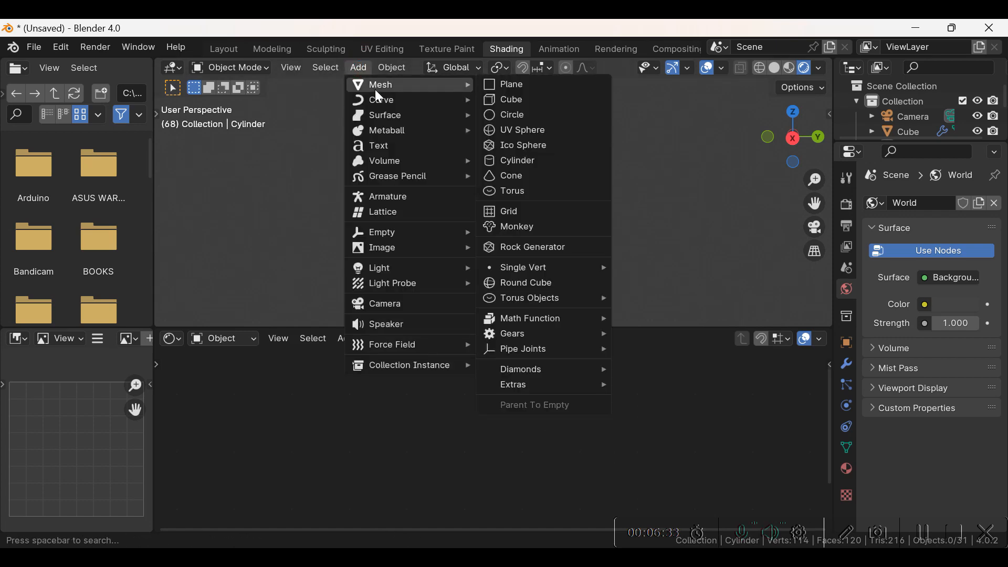
left_click(499, 91)
scroll(566, 205, "down", 2)
middle_click_drag(566, 206, 556, 261)
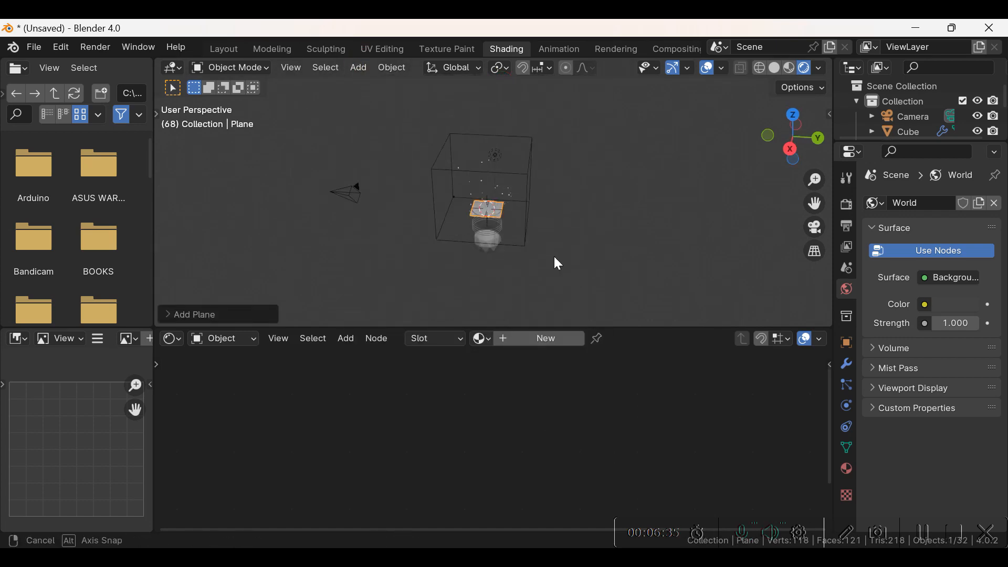
key("s")
middle_click_drag(488, 277, 296, 108)
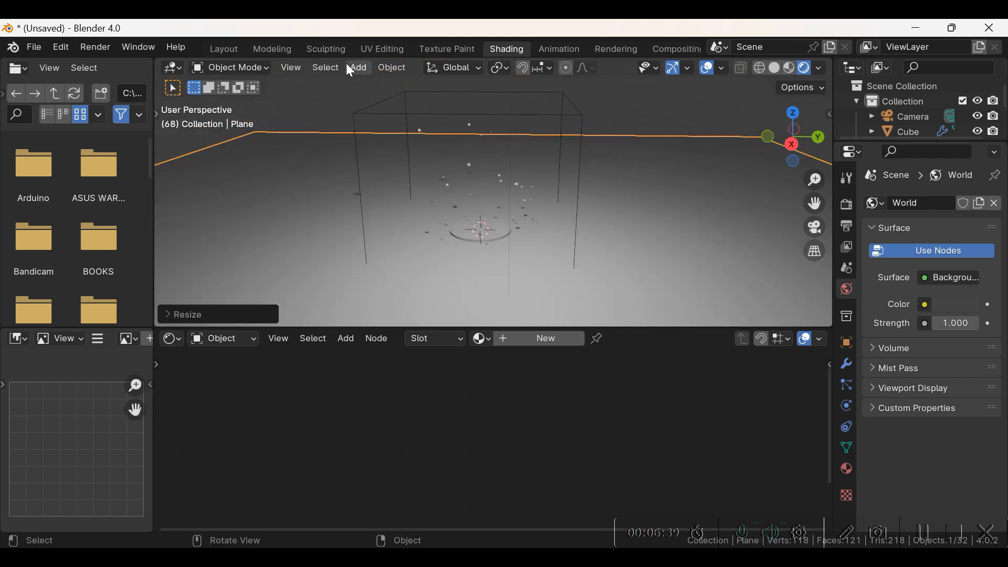
- Add a Turbulence force field and move it up along Z above the cylinder
left_click(358, 68)
left_click(359, 67)
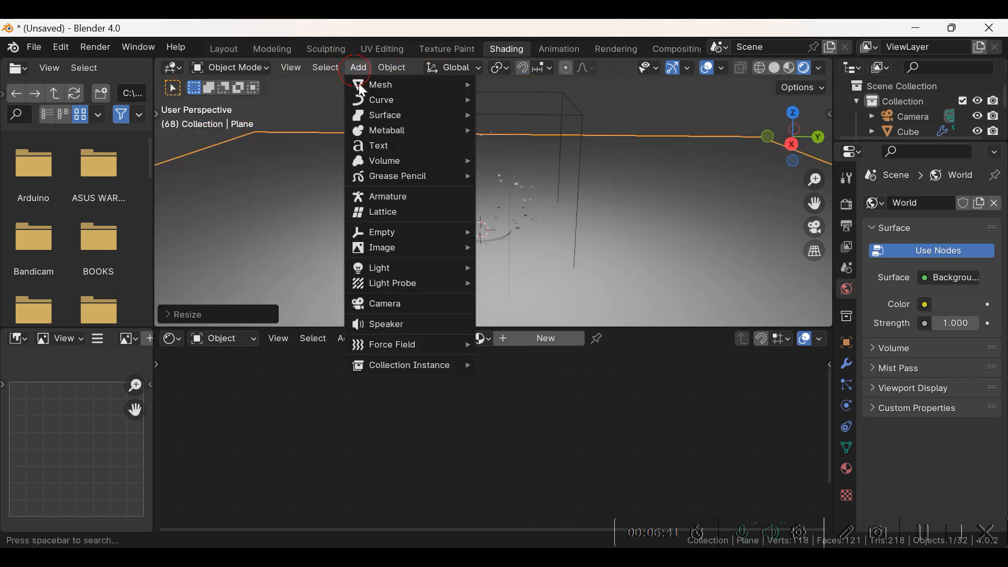
mouse_move(404, 345)
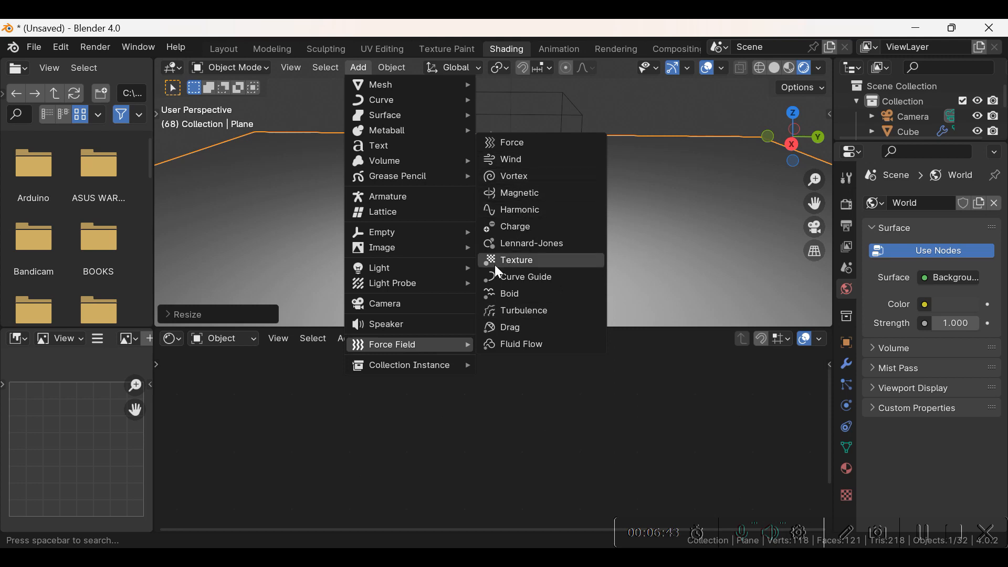
left_click(518, 310)
key("g")
key("z")
left_click(520, 238)
middle_click_drag(520, 240, 498, 173)
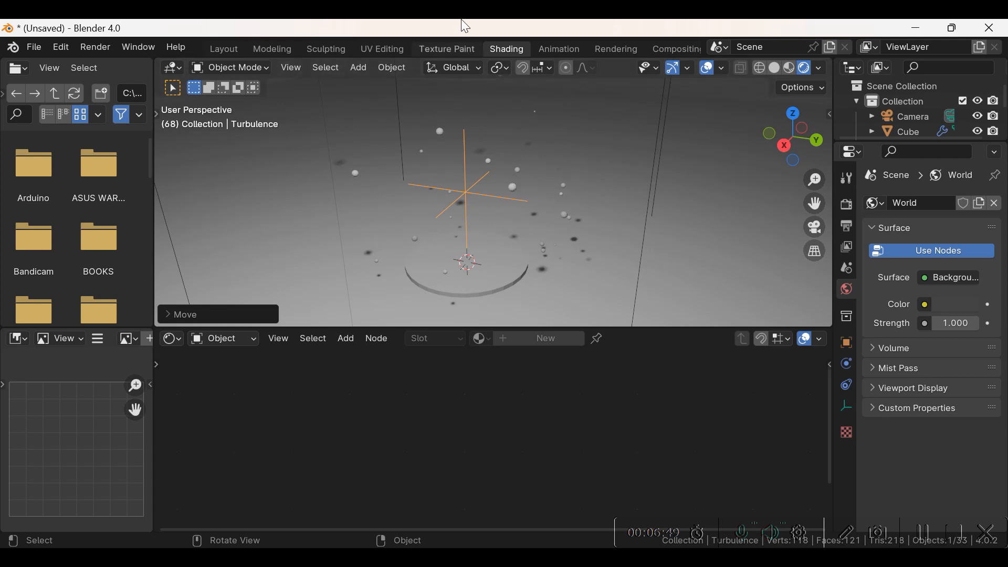
mouse_move(474, 224)
middle_mouse_down()
mouse_move(475, 238)
mouse_move(472, 229)
middle_mouse_up()
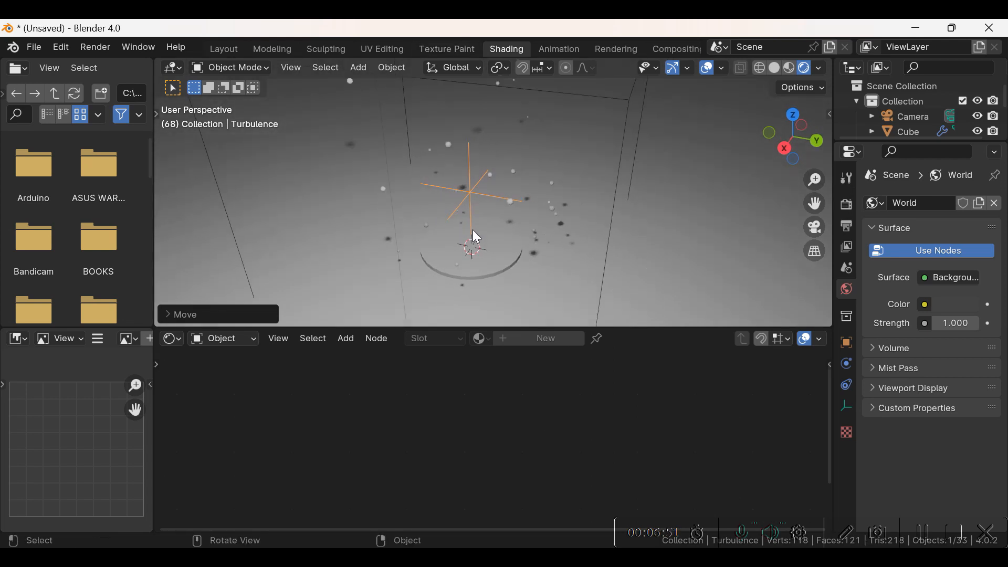
- Lower the ground plane along Z to just beneath the cylinder emitter and deselect it
scroll(460, 225, "down", 3)
scroll(460, 225, "down", 1)
middle_click_drag(460, 225, 452, 275)
middle_click_drag(495, 251, 452, 197)
left_click(672, 288)
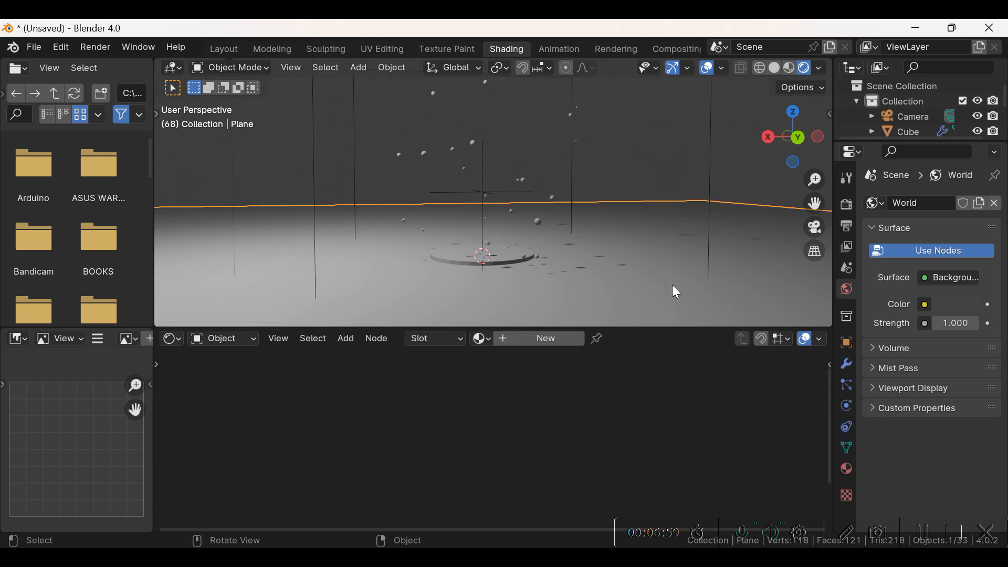
key("g")
key("z")
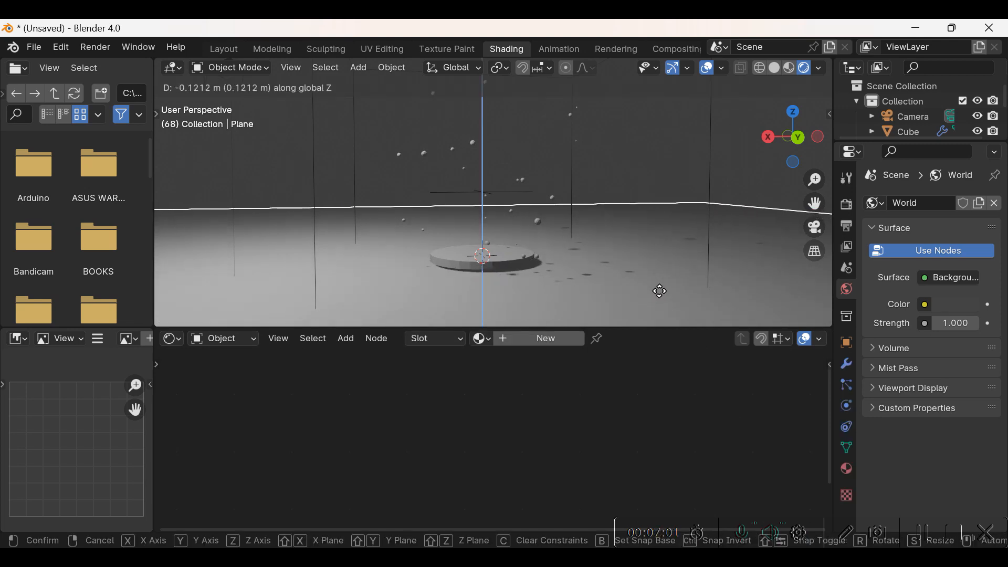
left_click(661, 178)
left_click(659, 178)
- Delete the Principled BSDF node from the material of the cube surrounding the fire
scroll(616, 213, "down", 3)
middle_click_drag(616, 213, 536, 272)
scroll(581, 238, "up", 1)
scroll(580, 238, "down", 2)
scroll(474, 197, "up", 4)
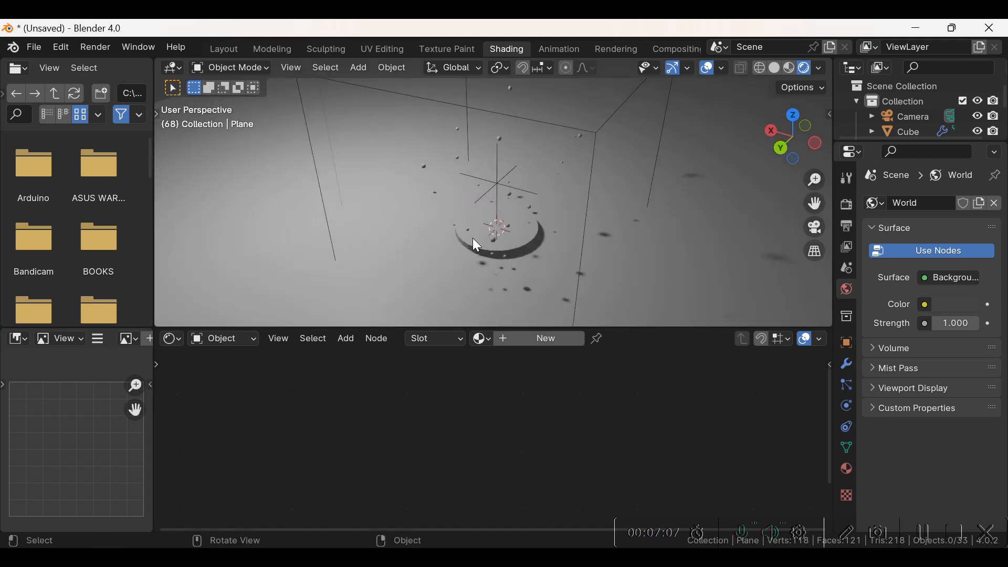
left_click(593, 145)
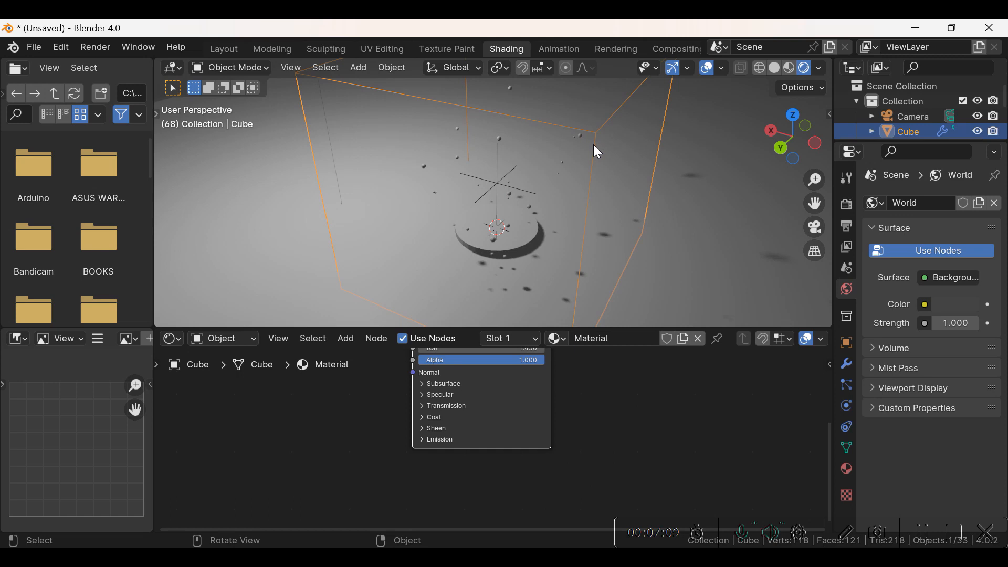
middle_click_drag(574, 424, 583, 528)
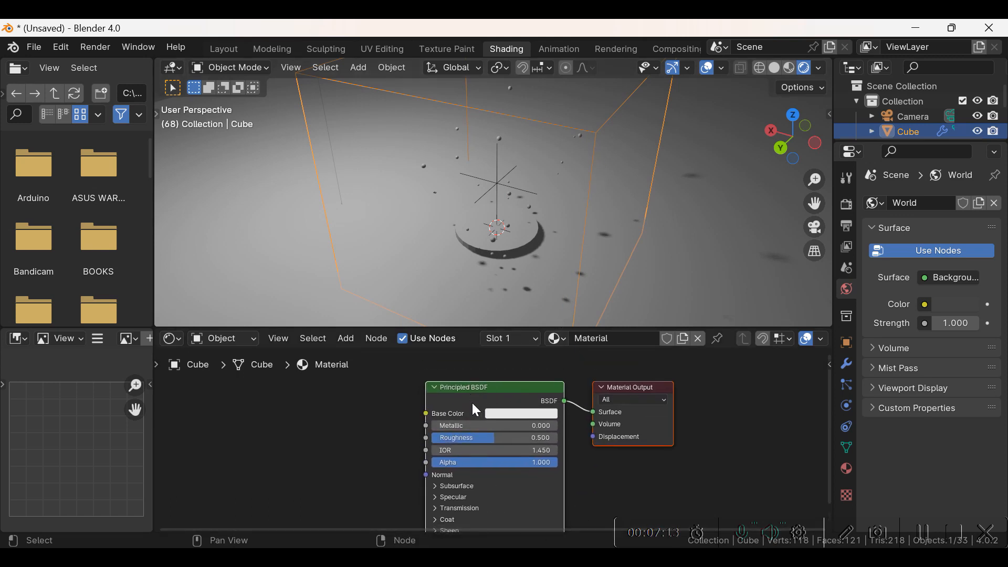
left_click(484, 391)
key("Delete")
- Add a Principled Volume shader to the cube's material and connect it to the Material Output's Volume input
left_click(346, 338)
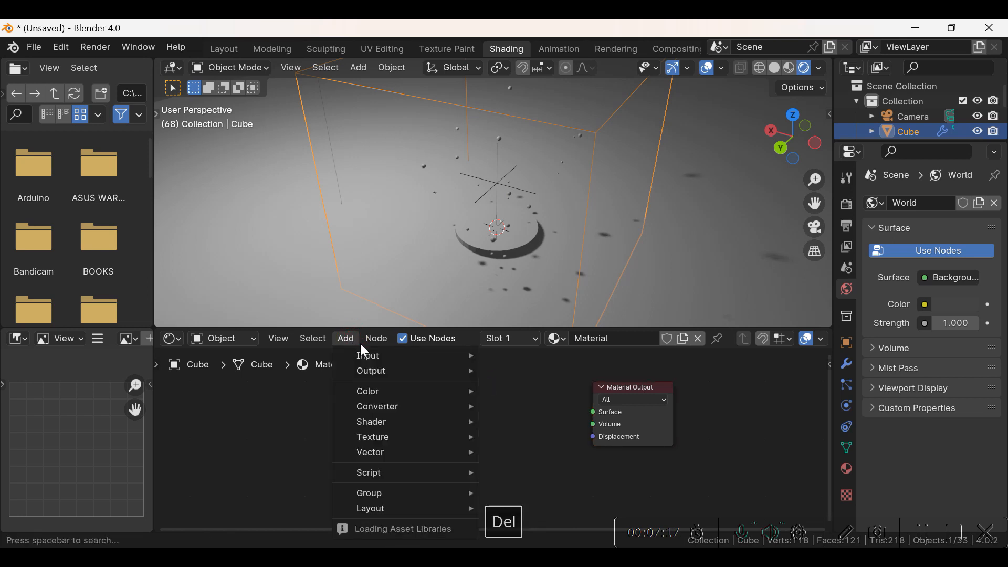
left_click(354, 343)
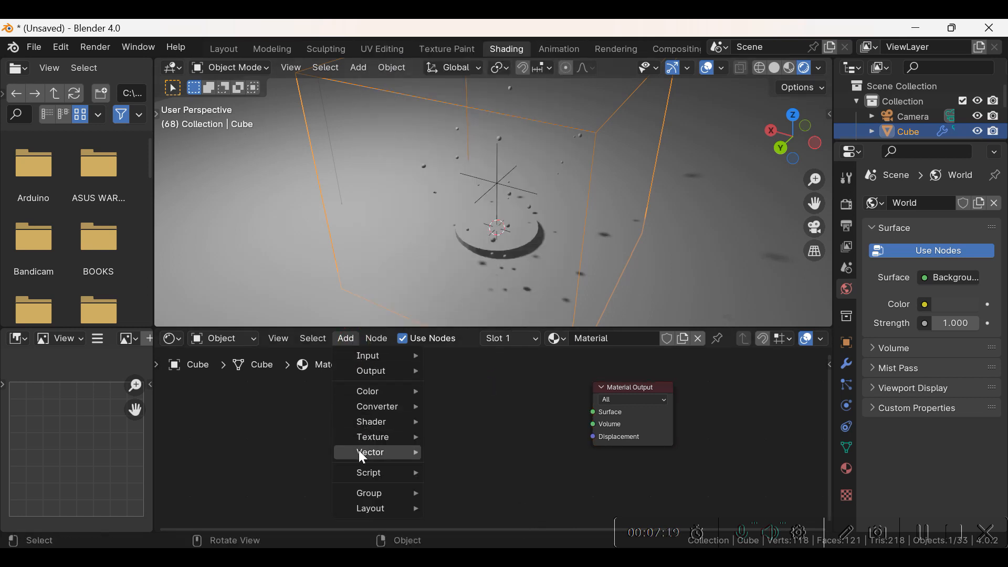
mouse_move(370, 424)
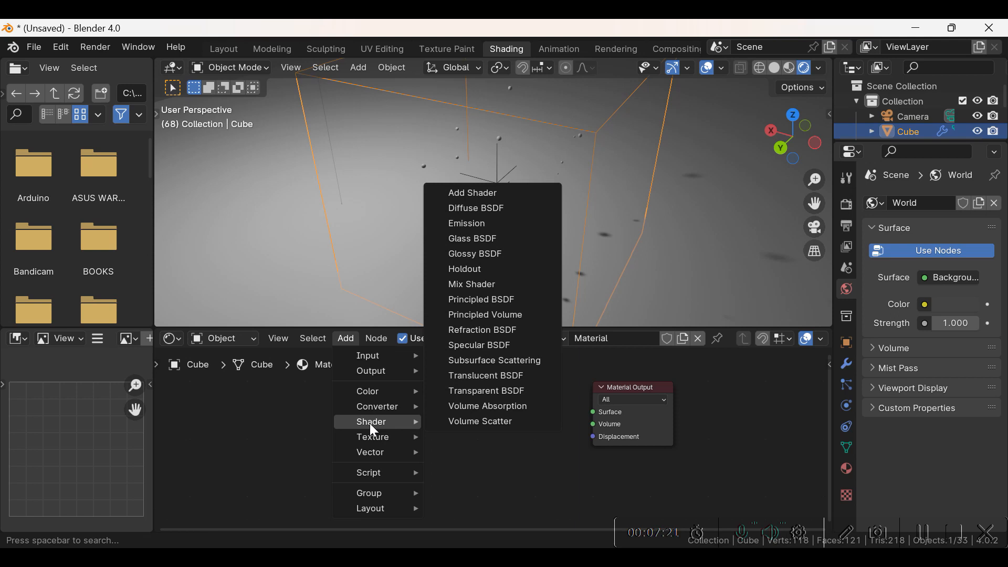
left_click(478, 317)
left_click(512, 384)
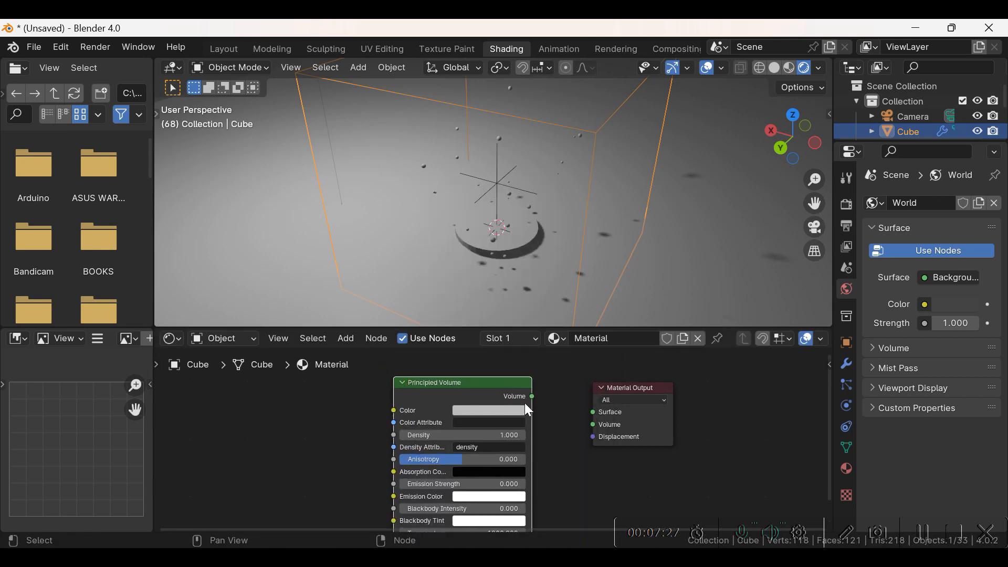
left_click_drag(532, 397, 591, 478)
middle_click_drag(515, 285, 530, 262)
scroll(528, 263, "down", 2)
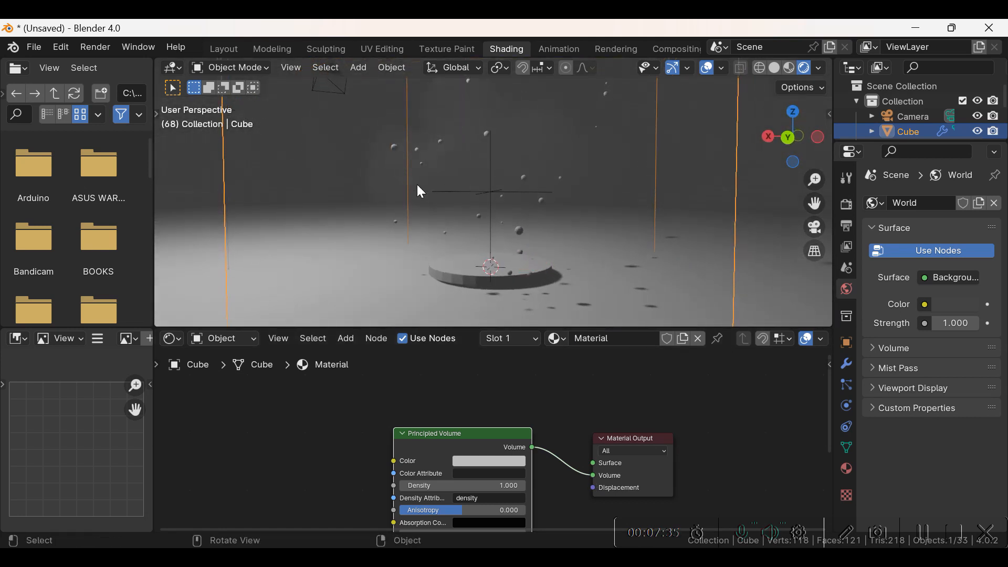
- Set the Blackbody Intensity of the cube's Principled Volume shader to 5
middle_click_drag(536, 413, 537, 336)
scroll(551, 493, "up", 3)
middle_click_drag(558, 482, 574, 457)
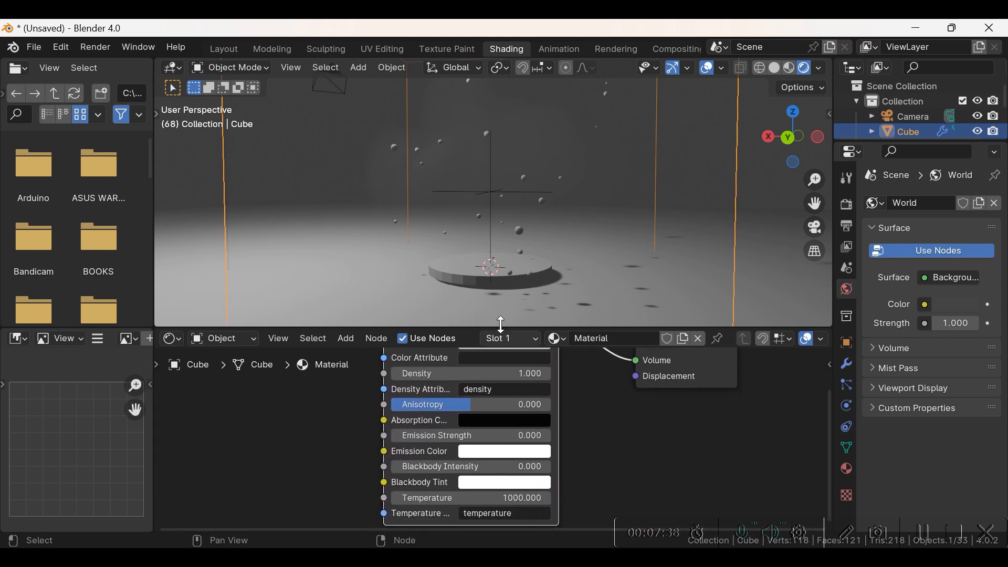
left_click(405, 466)
left_click_drag(405, 467, 550, 467)
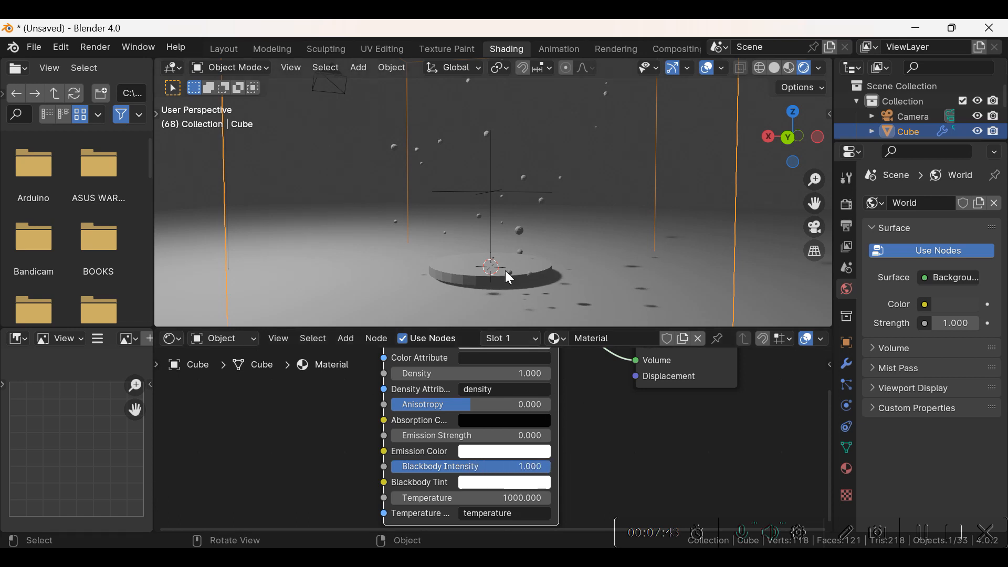
middle_click_drag(505, 270, 405, 205)
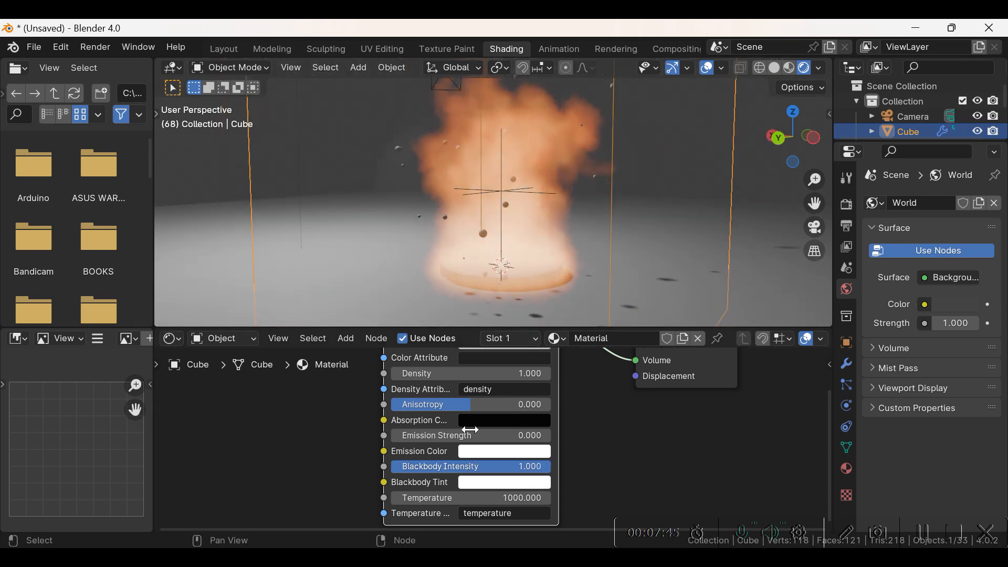
left_click(474, 467)
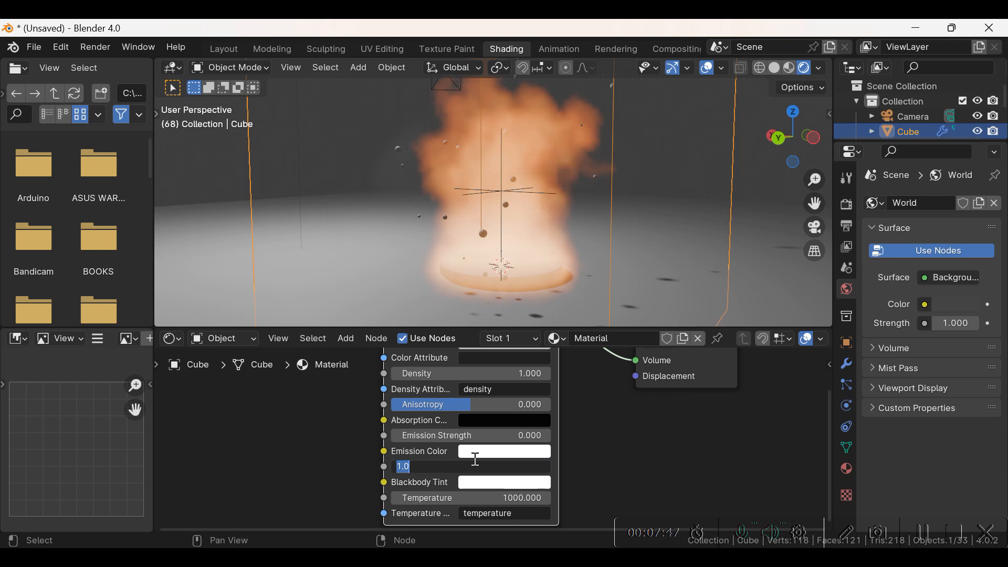
type("5")
key("Return")
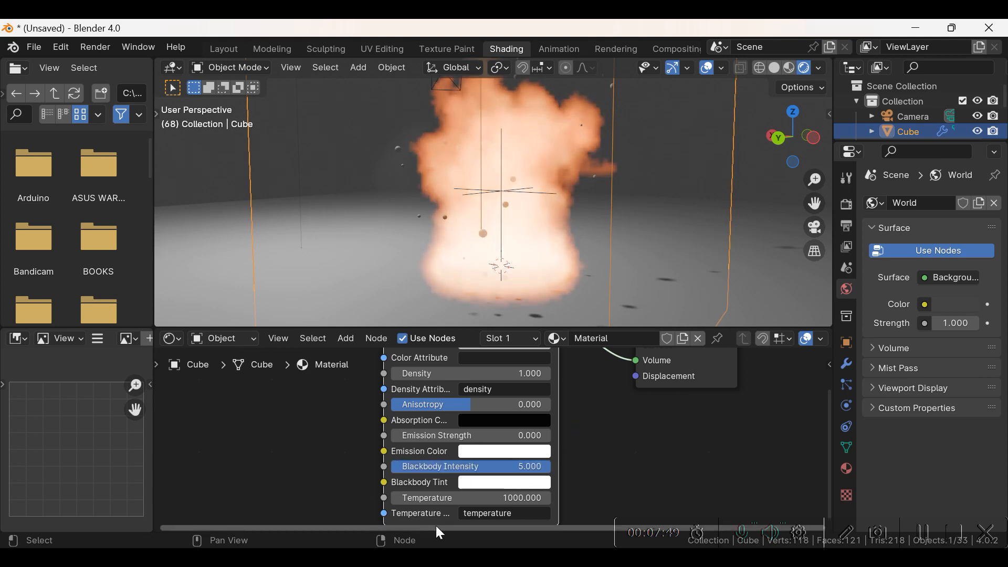
- Inspect the fire and its particles up close, and delete the scene's light
middle_click_drag(520, 255, 424, 286)
middle_click_drag(486, 248, 380, 243)
scroll(446, 254, "up", 4)
scroll(379, 244, "up", 2)
scroll(408, 270, "down", 6)
middle_click_drag(631, 226, 607, 234)
left_click(600, 99)
key("Delete")
- Select the icosphere below the fire and create a new material for it
left_click(492, 245)
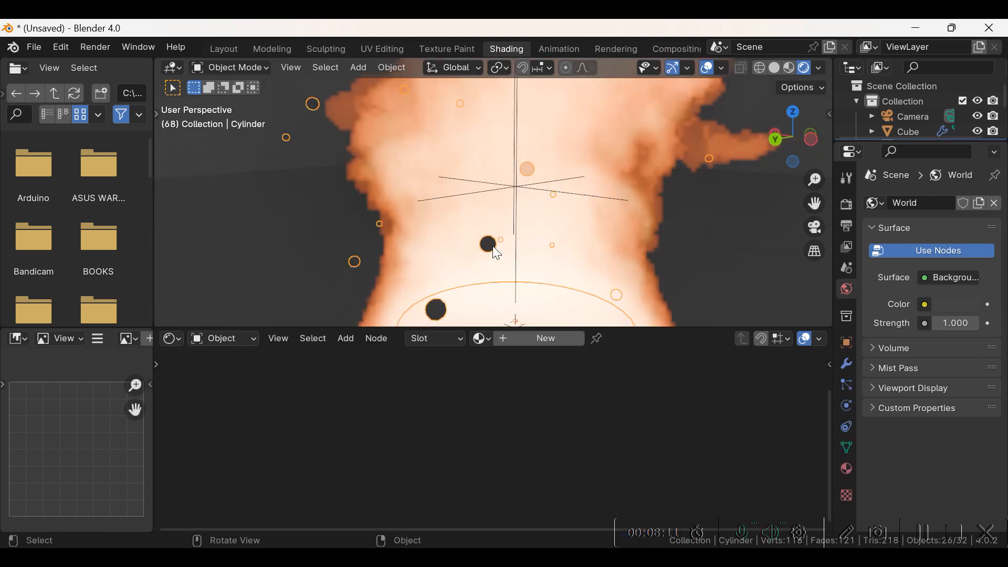
scroll(441, 226, "down", 2)
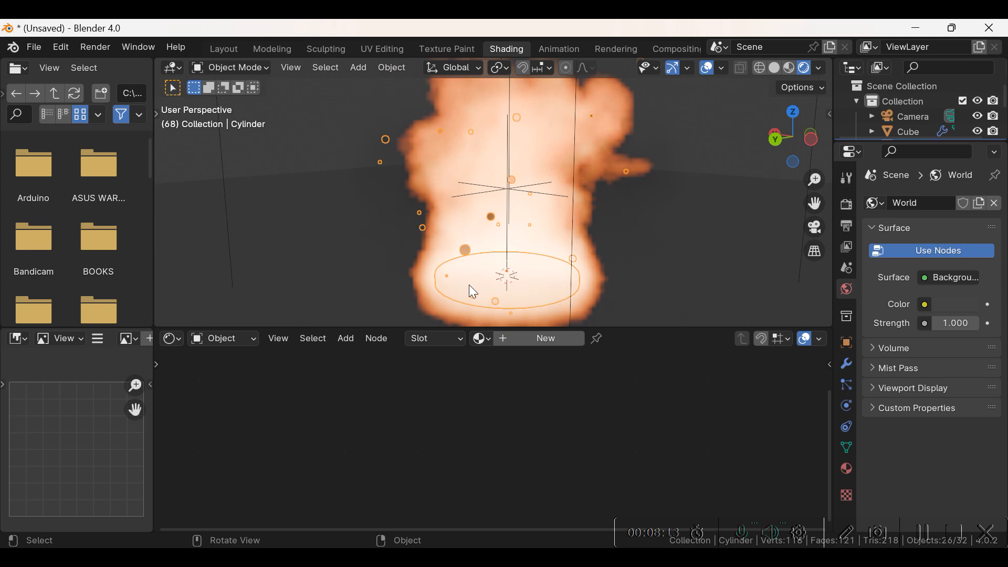
scroll(475, 268, "down", 4)
scroll(499, 287, "down", 2)
left_click(502, 294)
left_click(541, 349)
- Replace the icosphere material's Principled BSDF with an Emission shader connected to the Material Output's Surface input
middle_click_drag(603, 405, 595, 512)
left_click(498, 423)
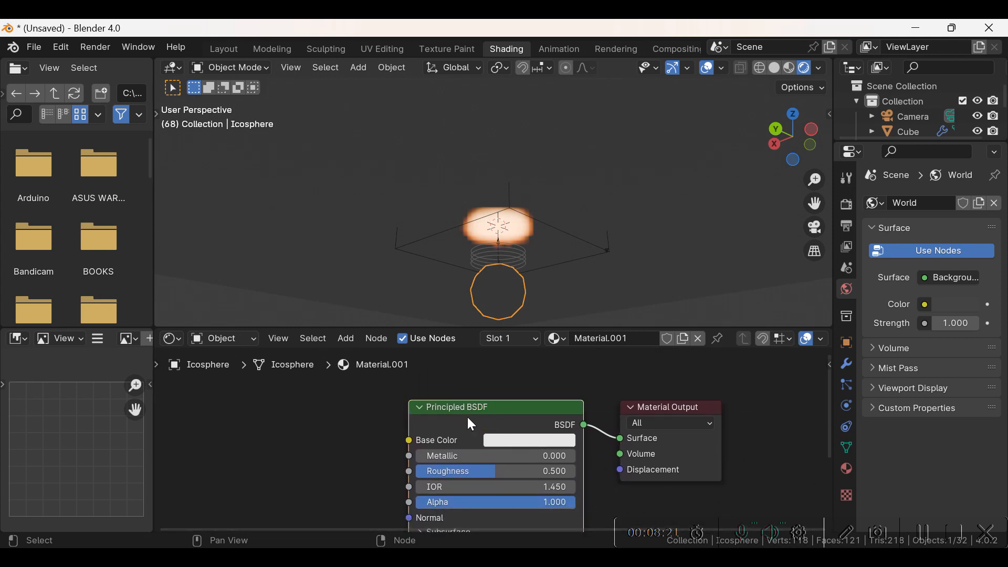
key("Delete")
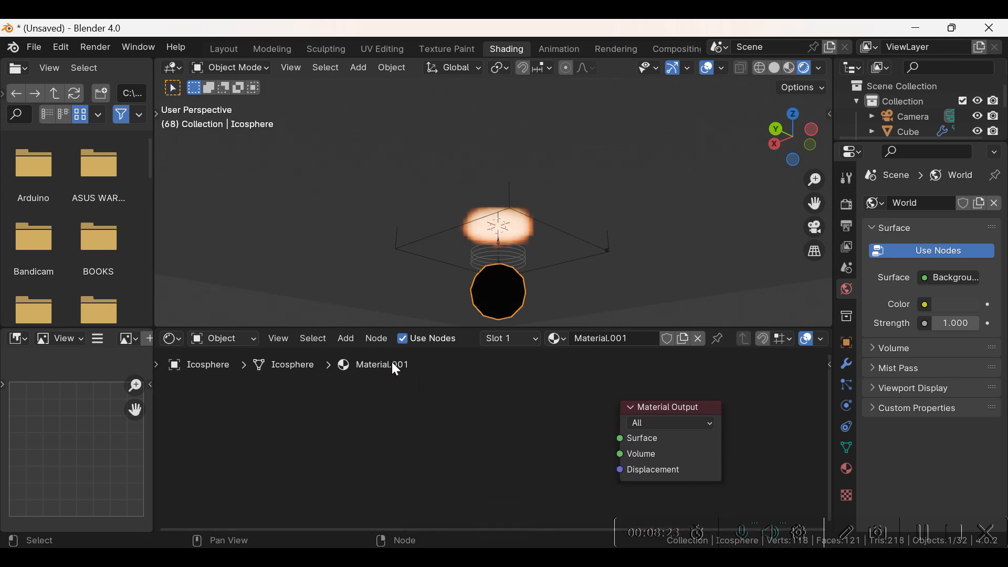
left_click(346, 338)
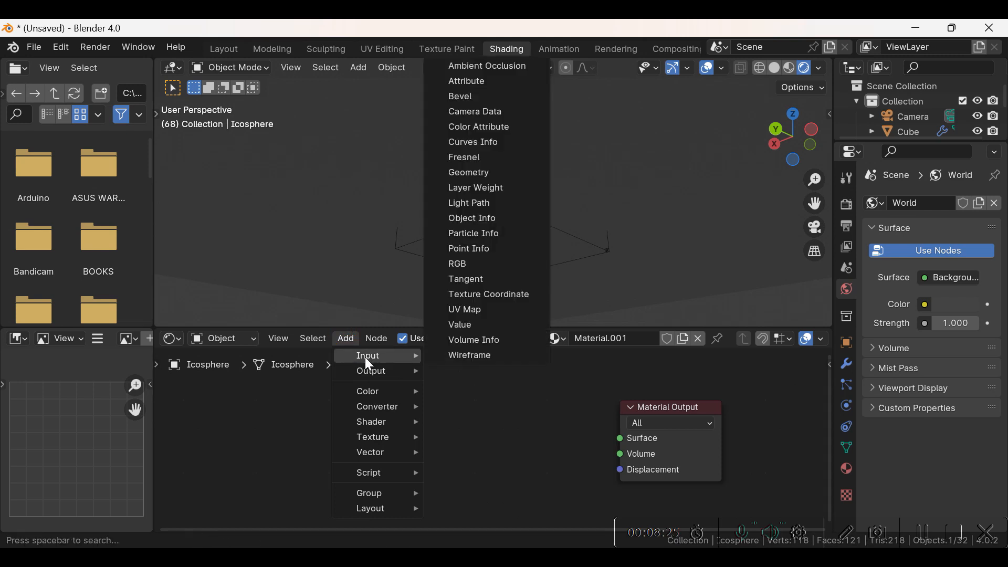
mouse_move(363, 421)
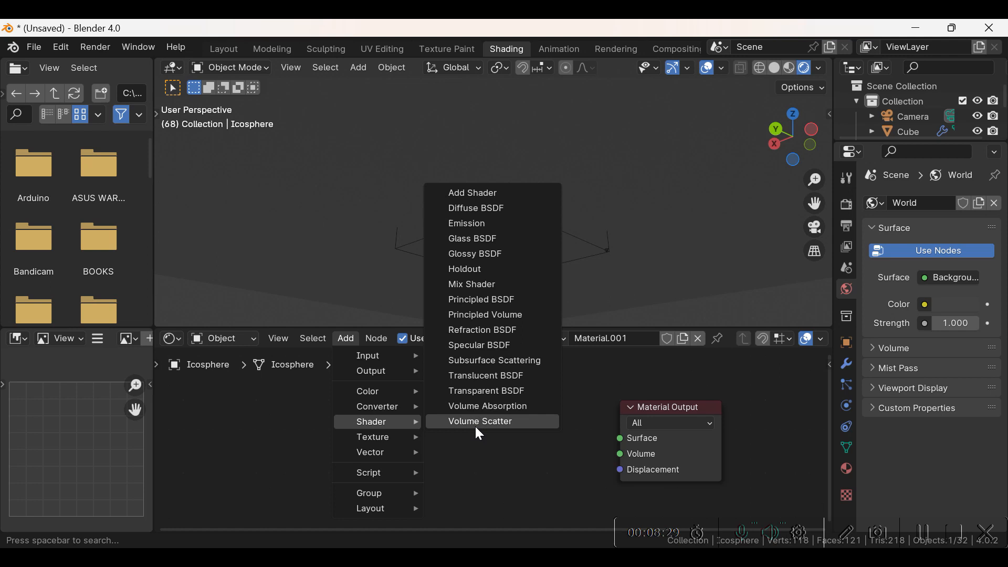
left_click(486, 223)
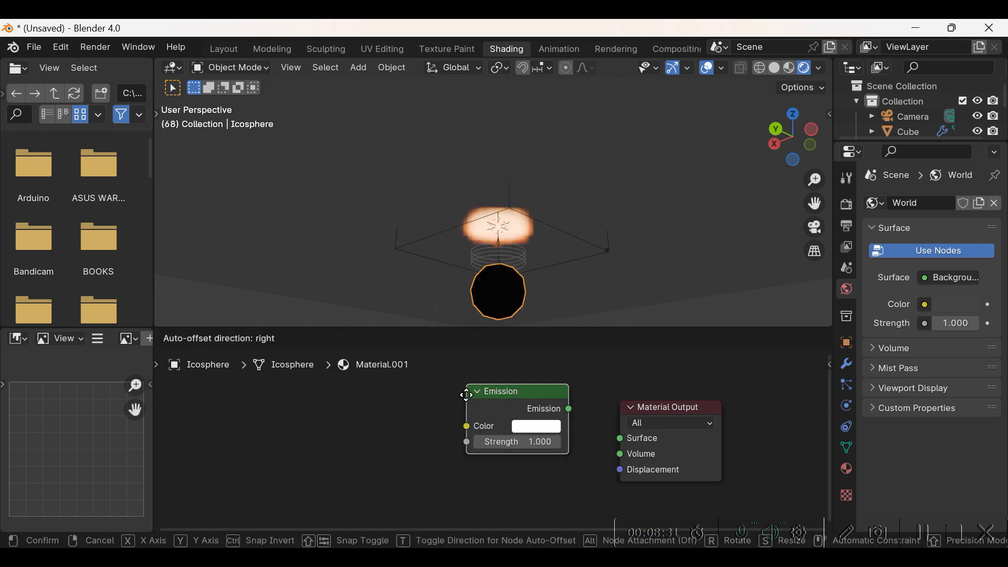
left_click(513, 426)
left_click_drag(567, 434, 613, 439)
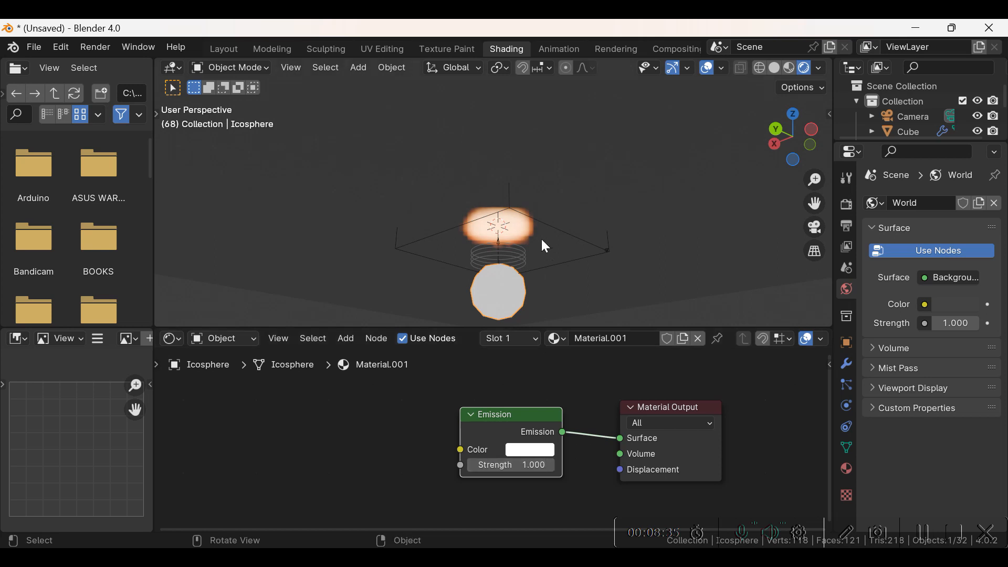
- Set the icosphere's Emission strength to 10.7 and its color to yellow
middle_click_drag(541, 240, 544, 246)
left_click_drag(497, 466, 586, 466)
middle_click_drag(512, 234, 465, 196)
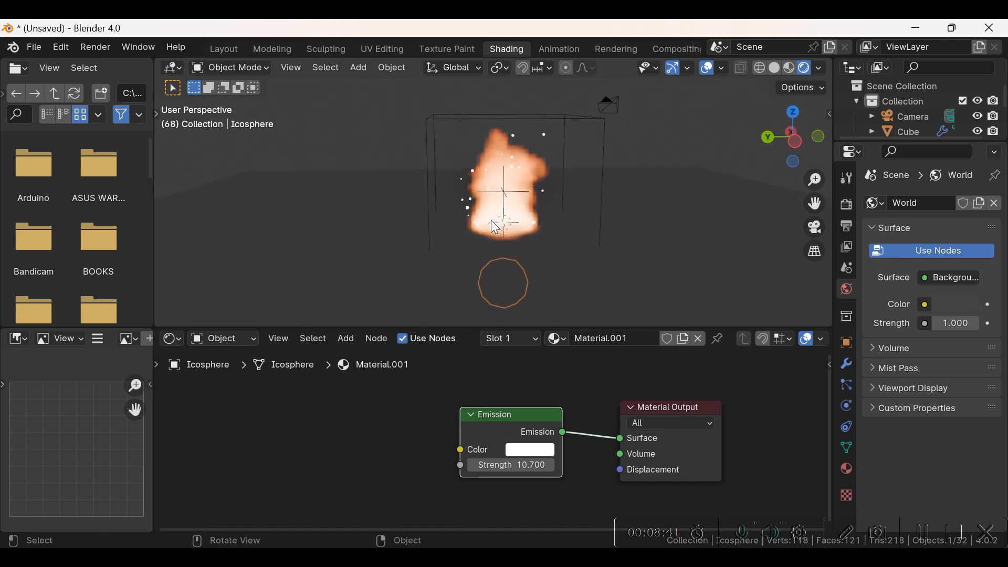
left_click(530, 449)
left_click_drag(560, 295, 526, 327)
scroll(430, 235, "up", 6)
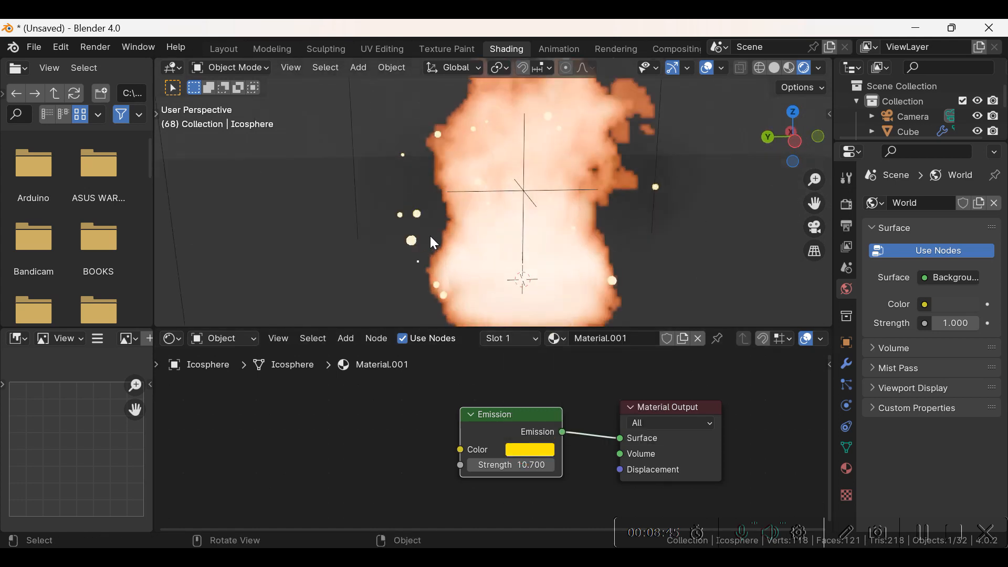
scroll(430, 236, "up", 5)
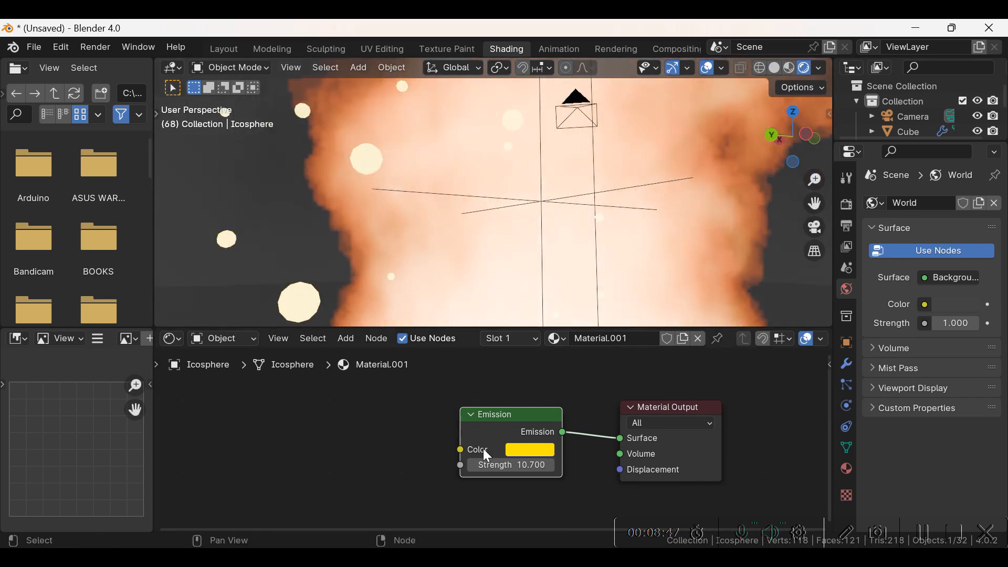
- Set the Emission strength to 8.9 and its color to a pale pink
mouse_move(515, 465)
left_mouse_down()
mouse_move(436, 465)
mouse_move(528, 454)
left_mouse_up()
left_click(528, 450)
left_click(525, 450)
left_click_drag(566, 314, 575, 296)
left_click(450, 398)
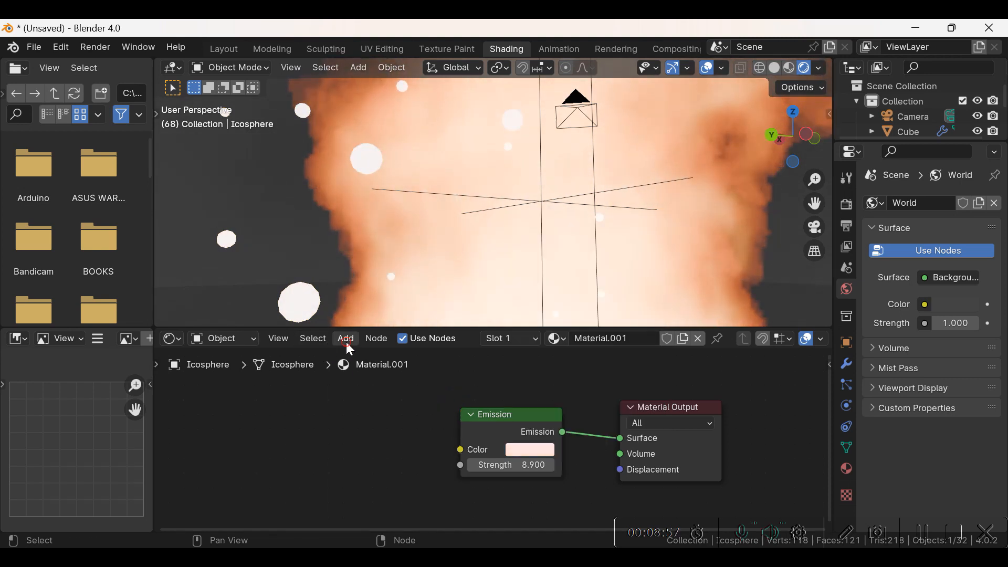
- Add a Color Ramp node before the Emission shader and connect its Color output to the Emission Color input
left_click(346, 342)
mouse_move(393, 391)
left_click(353, 343)
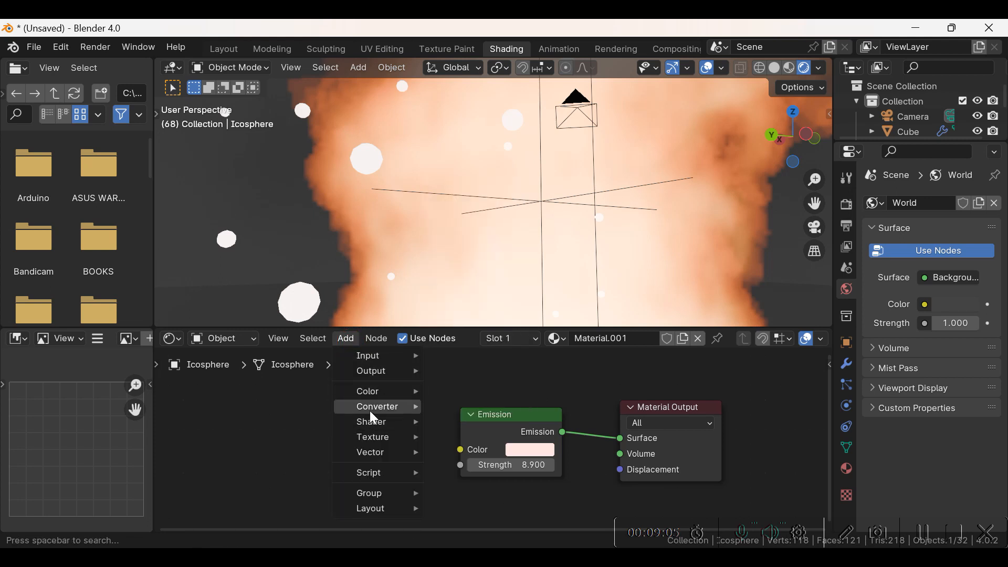
mouse_move(415, 407)
left_click(462, 223)
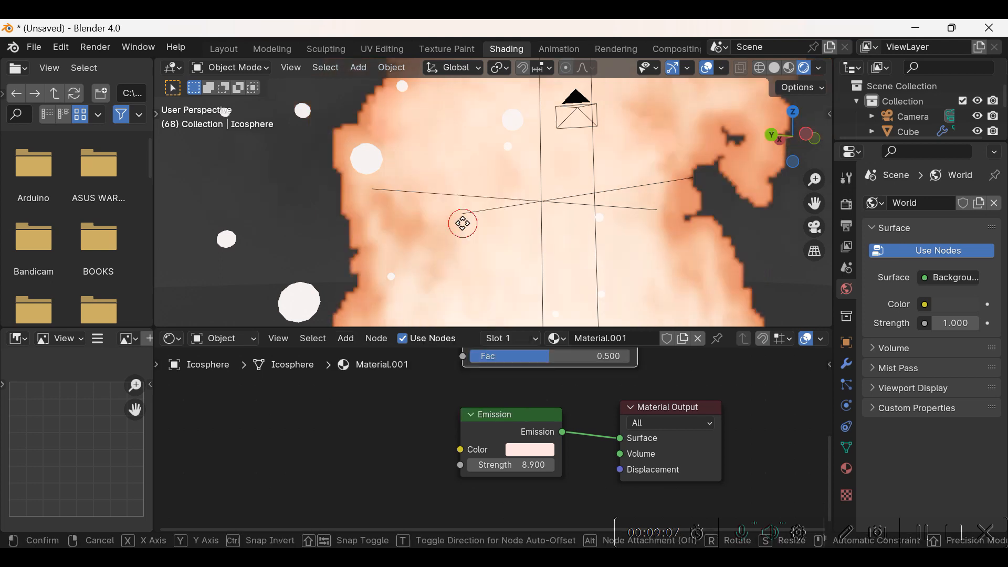
left_click(211, 390)
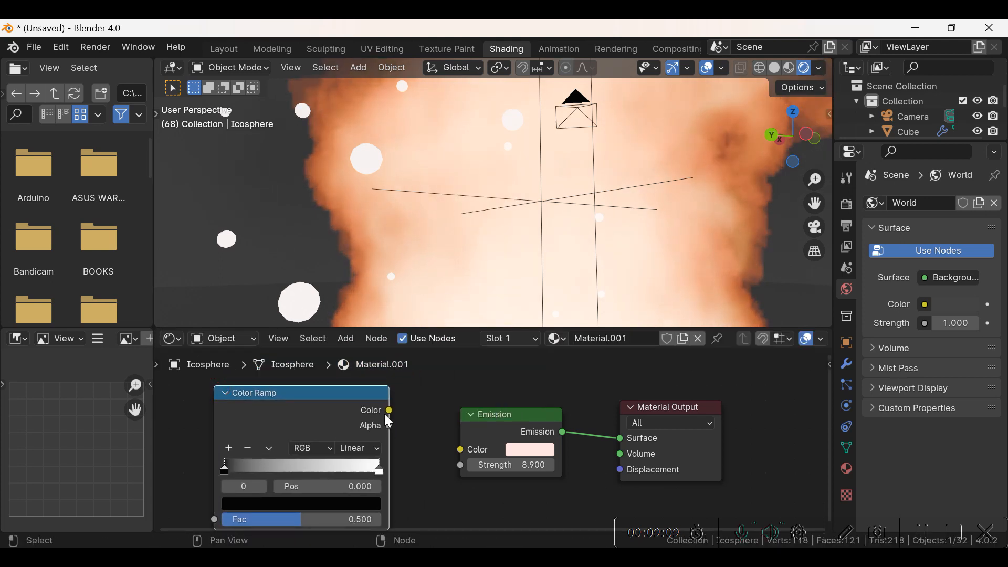
left_click_drag(390, 411, 460, 451)
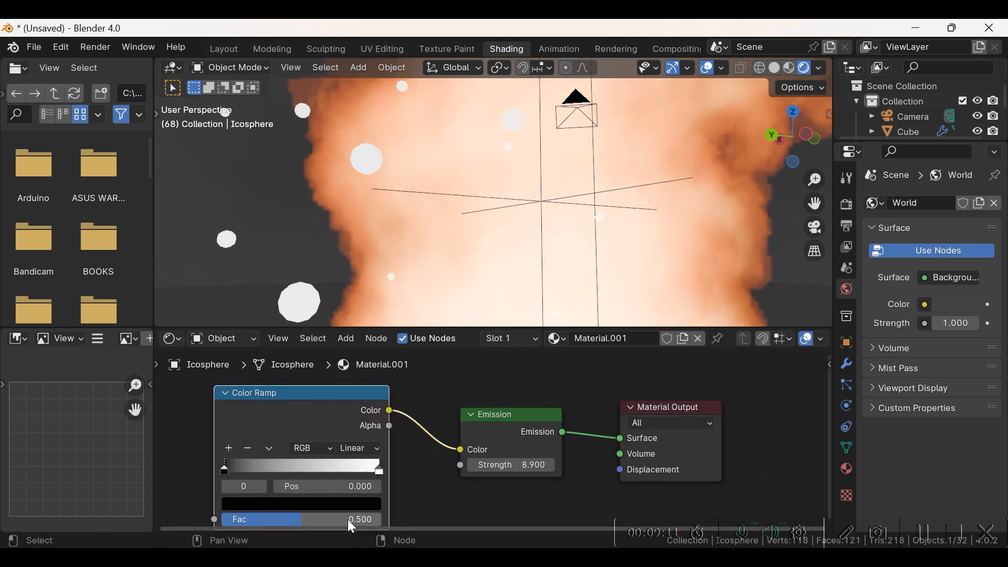
- Color the Color Ramp's end stop yellow and shift it slightly inward, moving the node a little away from the Emission shader
left_click(378, 469)
left_click(365, 505)
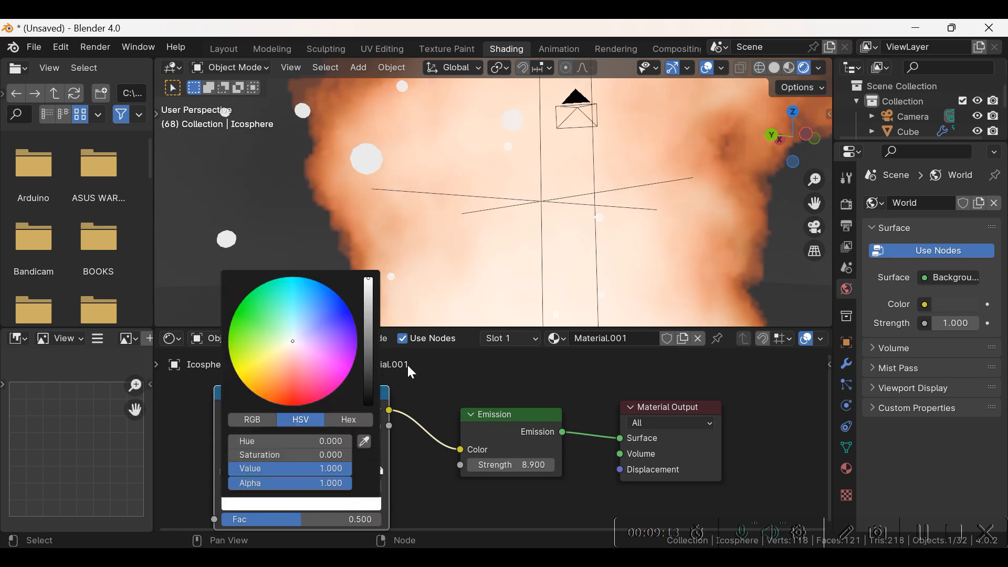
left_click_drag(283, 363, 239, 374)
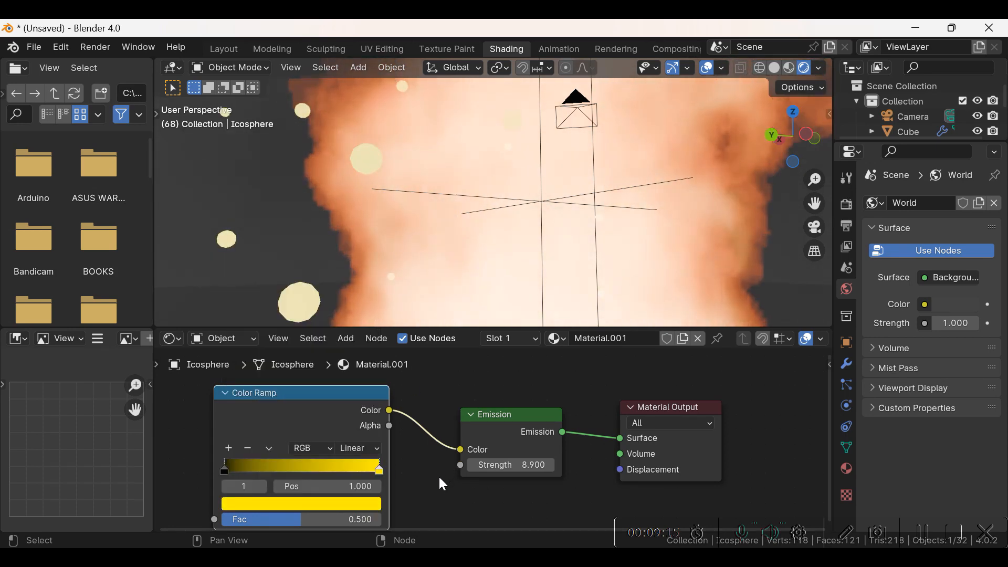
key("g")
left_click(371, 469)
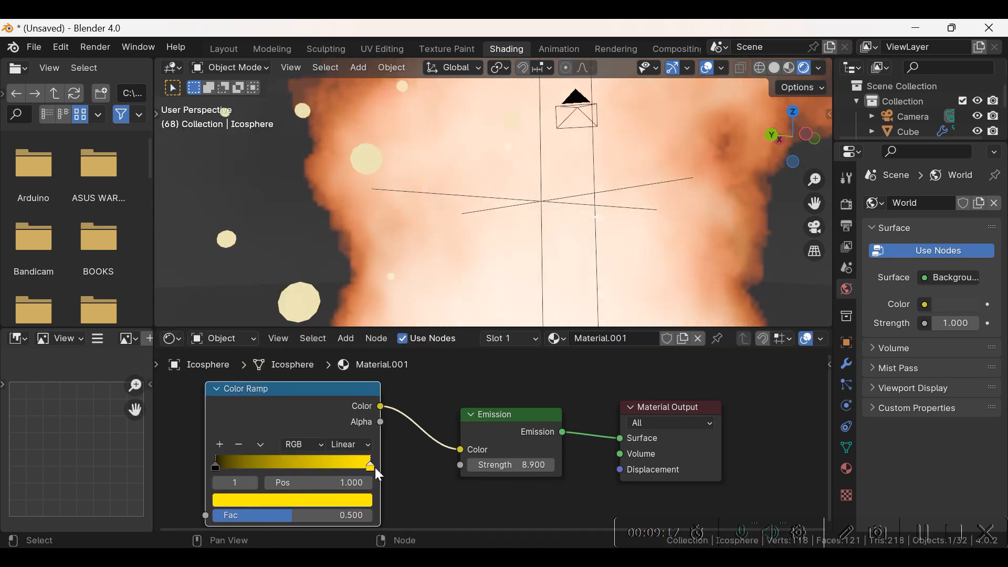
mouse_move(371, 467)
left_mouse_down()
mouse_move(263, 473)
mouse_move(462, 465)
mouse_move(367, 466)
left_mouse_up()
- Change the Color Ramp's black start stop to a bright orange
mouse_move(218, 466)
left_mouse_down()
mouse_move(336, 461)
mouse_move(216, 466)
left_mouse_up()
scroll(366, 222, "down", 5)
middle_click_drag(407, 225, 395, 271)
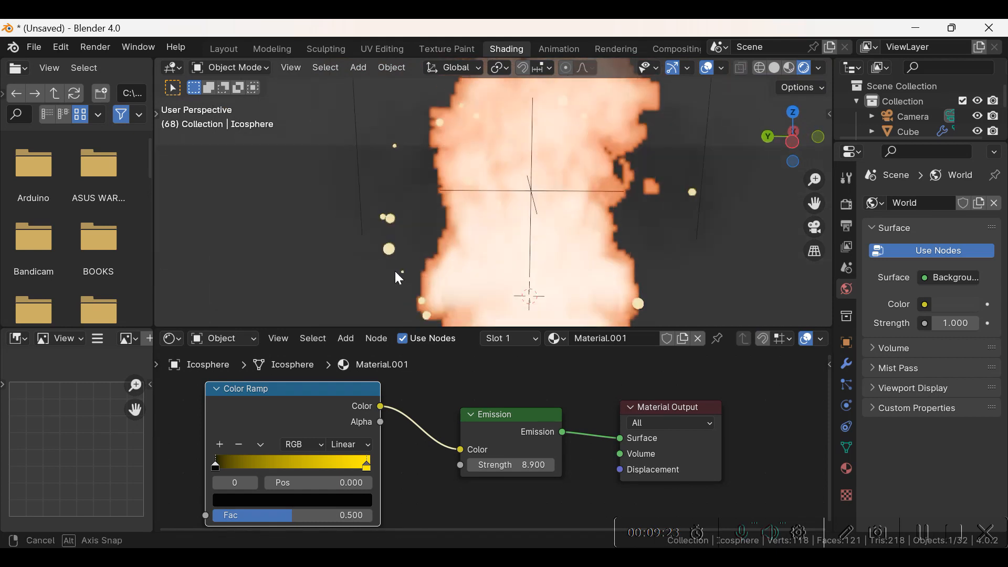
scroll(434, 239, "down", 5)
middle_click_drag(434, 238, 462, 210)
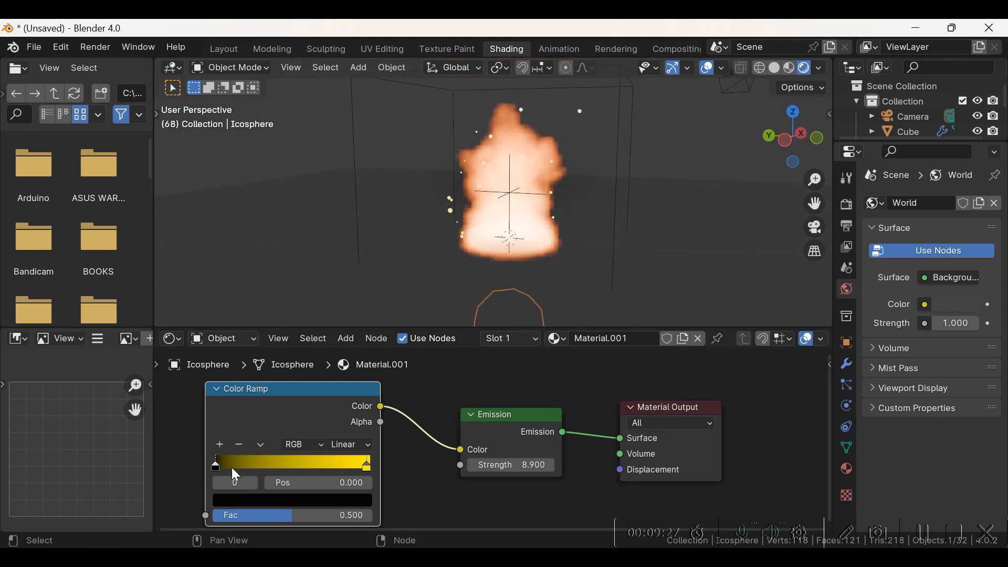
left_click(256, 502)
left_click_drag(363, 374, 360, 274)
left_click_drag(285, 344, 262, 398)
scroll(488, 267, "up", 2)
scroll(482, 266, "down", 3)
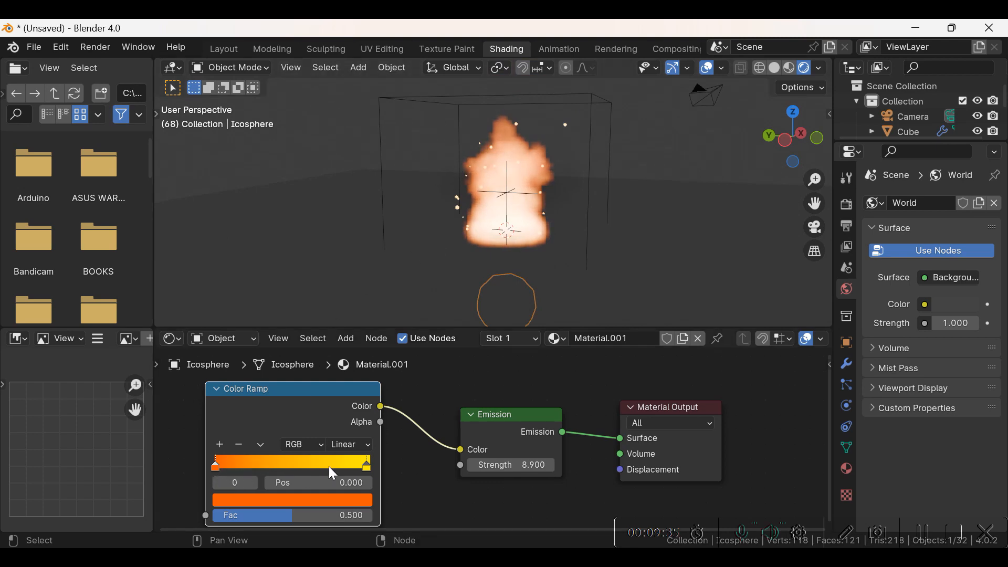
middle_click_drag(478, 175, 473, 224)
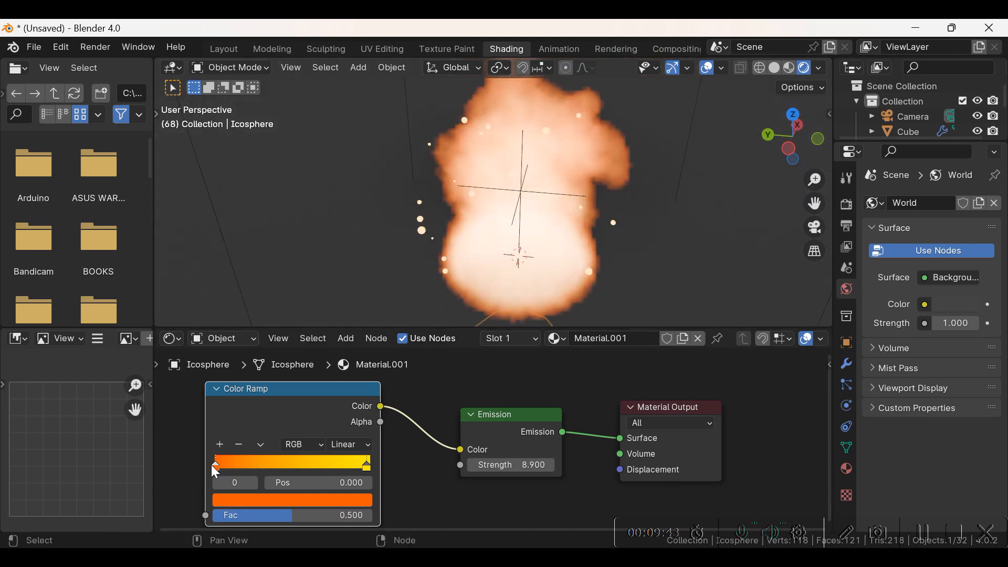
- Position the Color Ramp's orange stop at 0.166 and its yellow stop at 0.831
left_click_drag(216, 468, 315, 462)
scroll(417, 235, "up", 4)
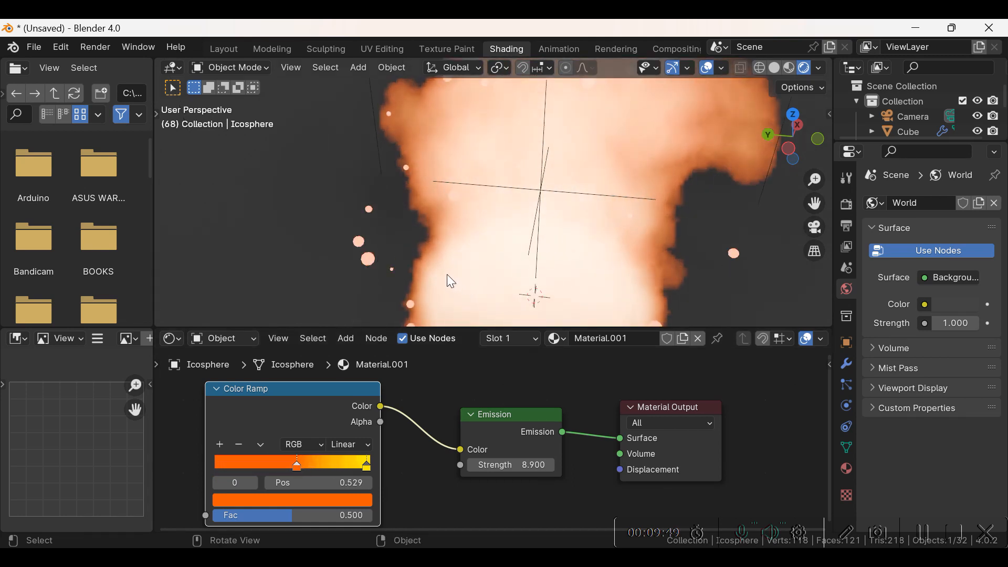
scroll(445, 278, "down", 3)
left_click_drag(298, 465, 254, 469)
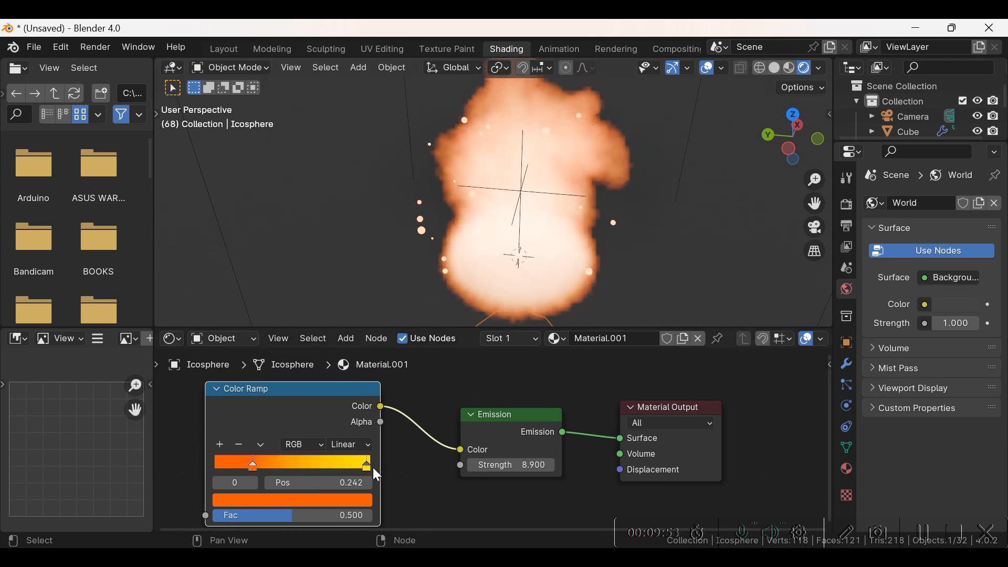
left_click_drag(369, 465, 315, 465)
scroll(435, 233, "up", 2)
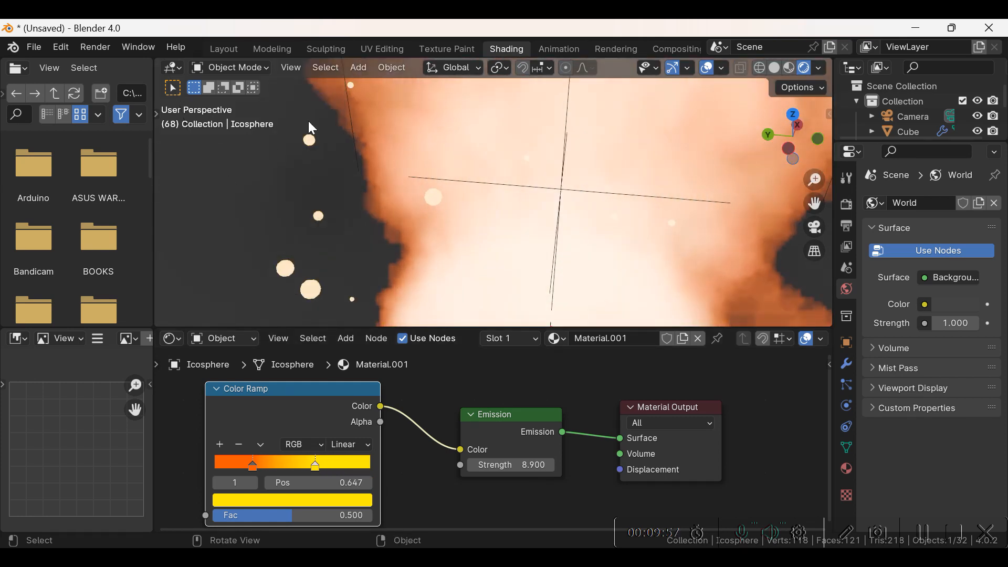
scroll(360, 186, "down", 5)
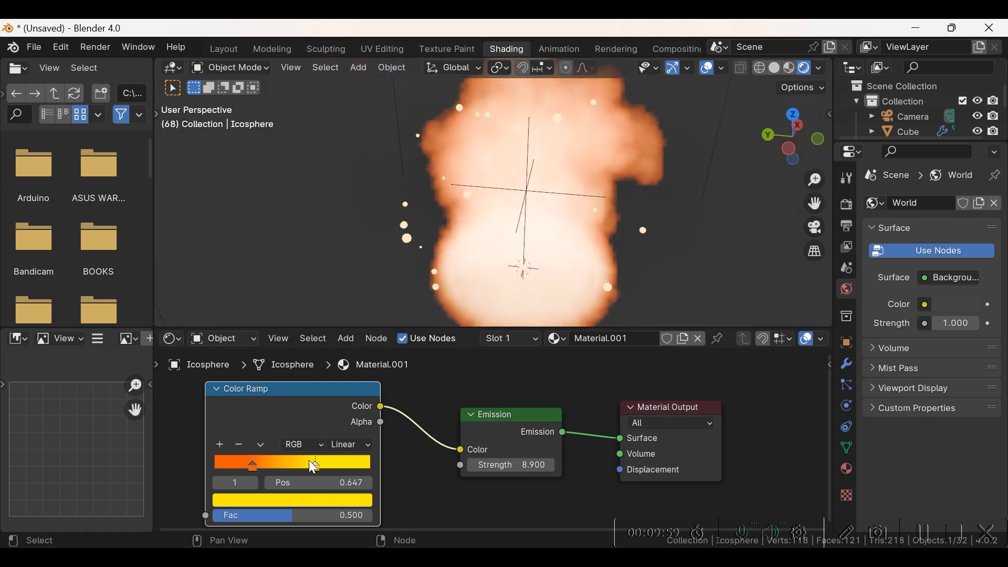
left_click_drag(316, 470, 347, 475)
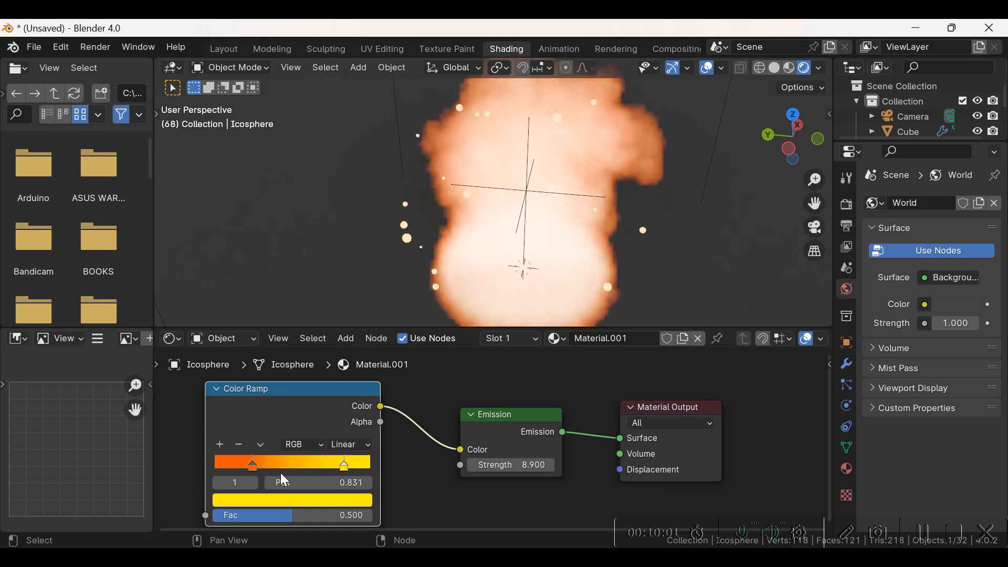
left_click_drag(254, 465, 242, 464)
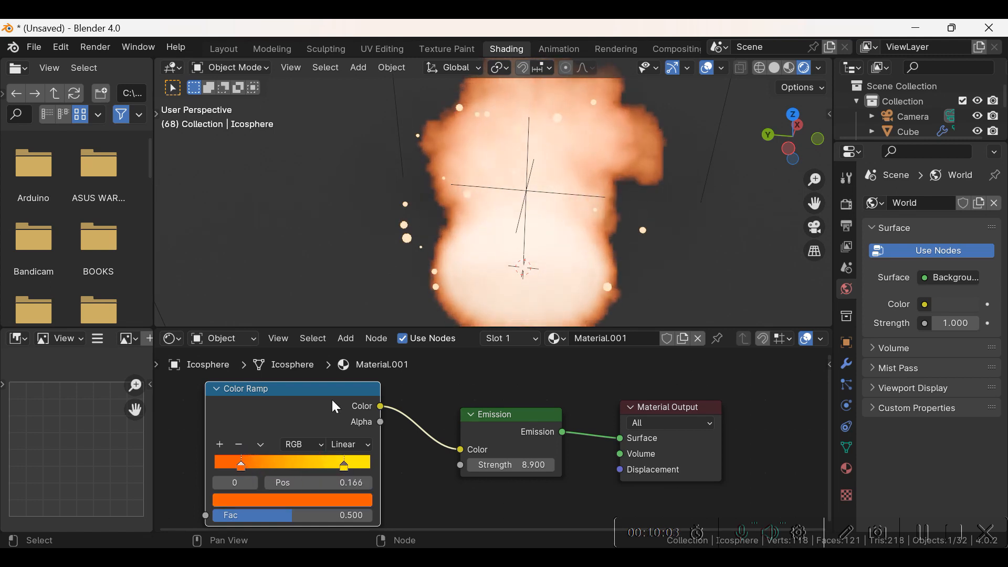
- Switch to the Layout workspace and play the fire animation from the first frame to review the flames and glowing particles
mouse_move(488, 294)
middle_mouse_down()
mouse_move(574, 200)
mouse_move(536, 191)
mouse_move(416, 205)
mouse_move(596, 254)
mouse_move(485, 277)
middle_mouse_up()
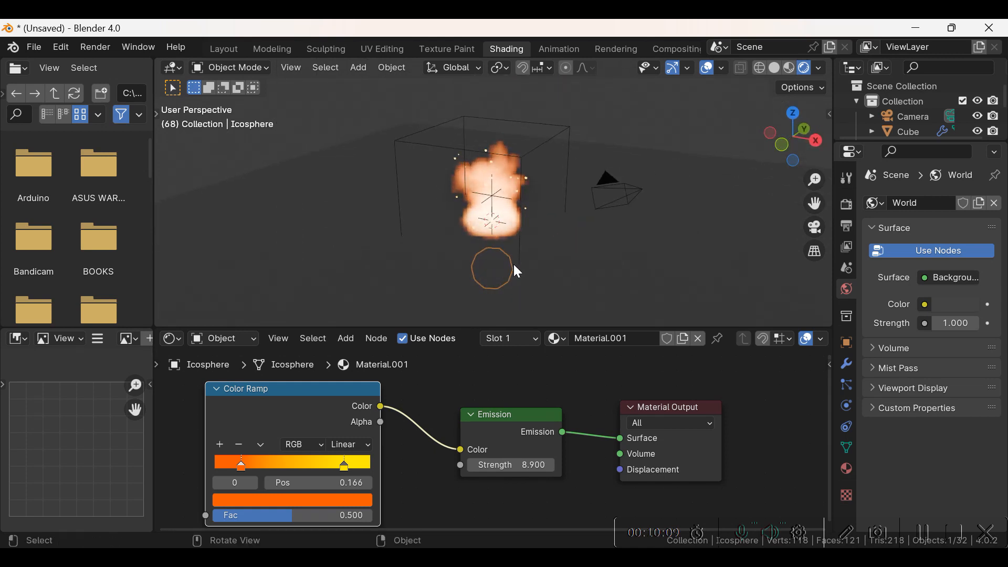
middle_click_drag(536, 257, 486, 257)
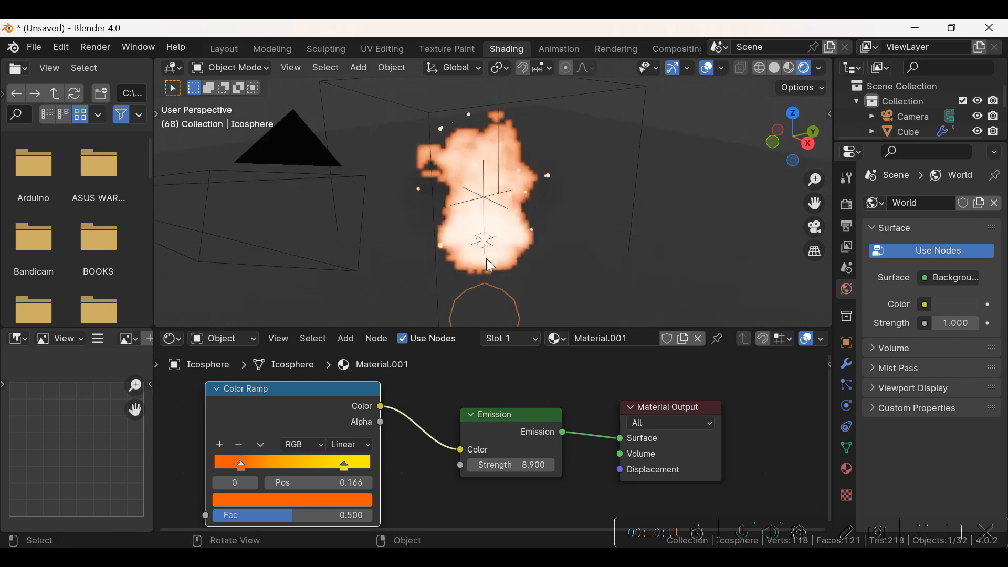
left_click(221, 51)
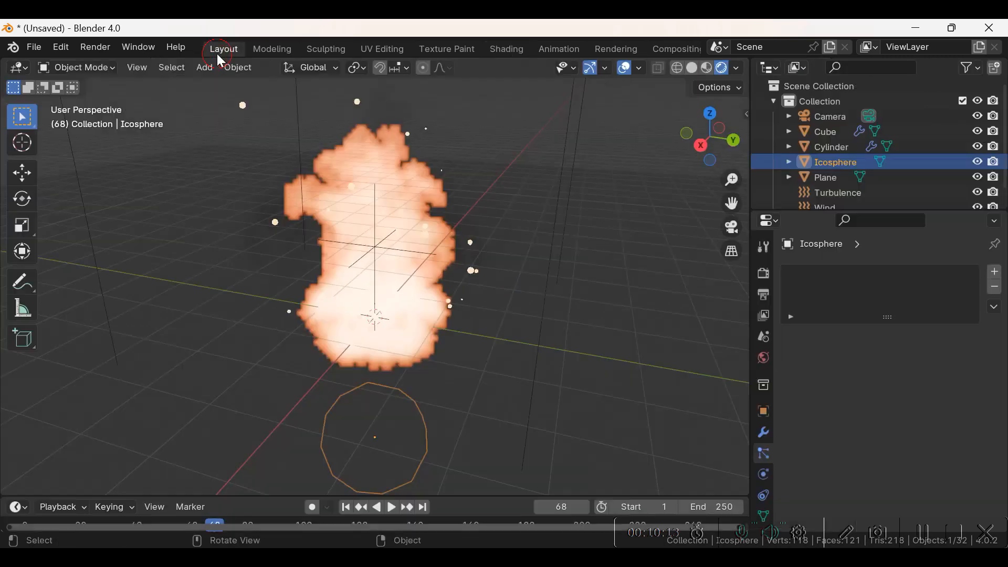
left_click(348, 508)
key("space")
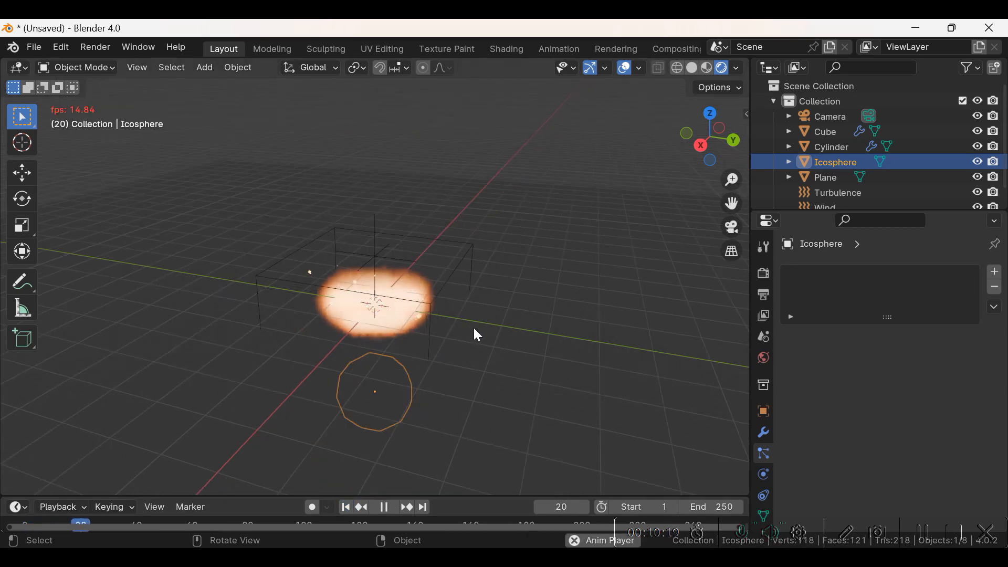
middle_click_drag(360, 332, 390, 315)
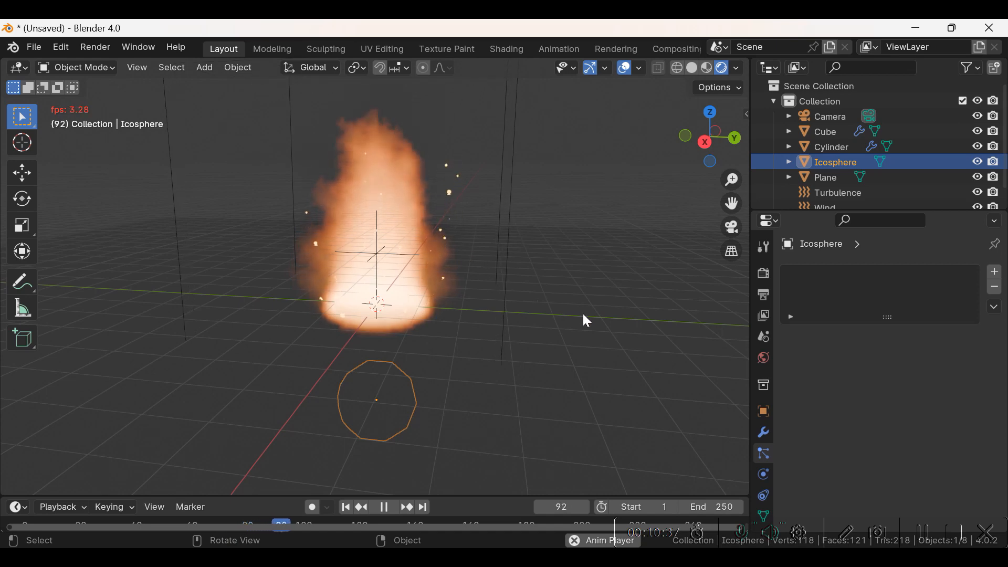
left_click(769, 532)
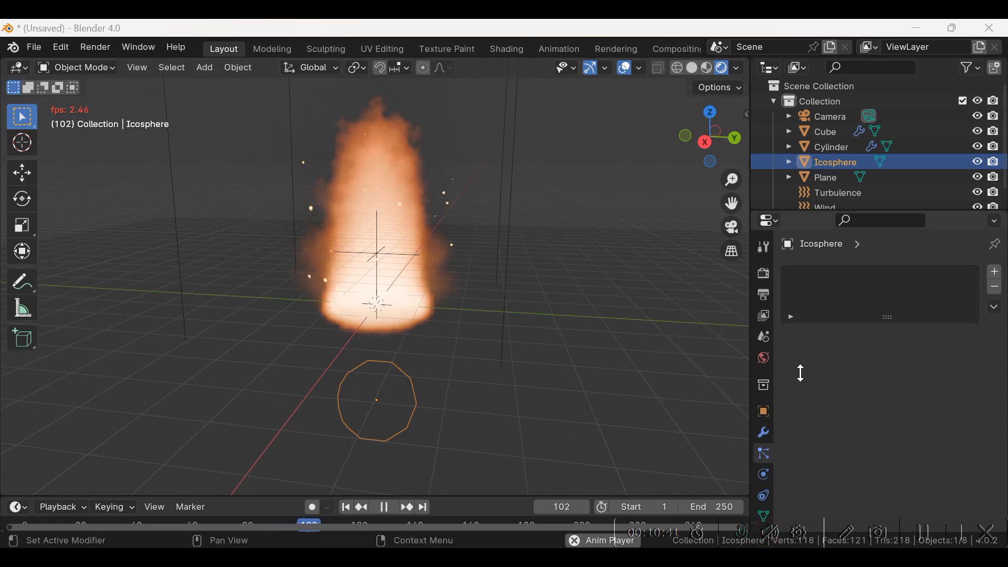